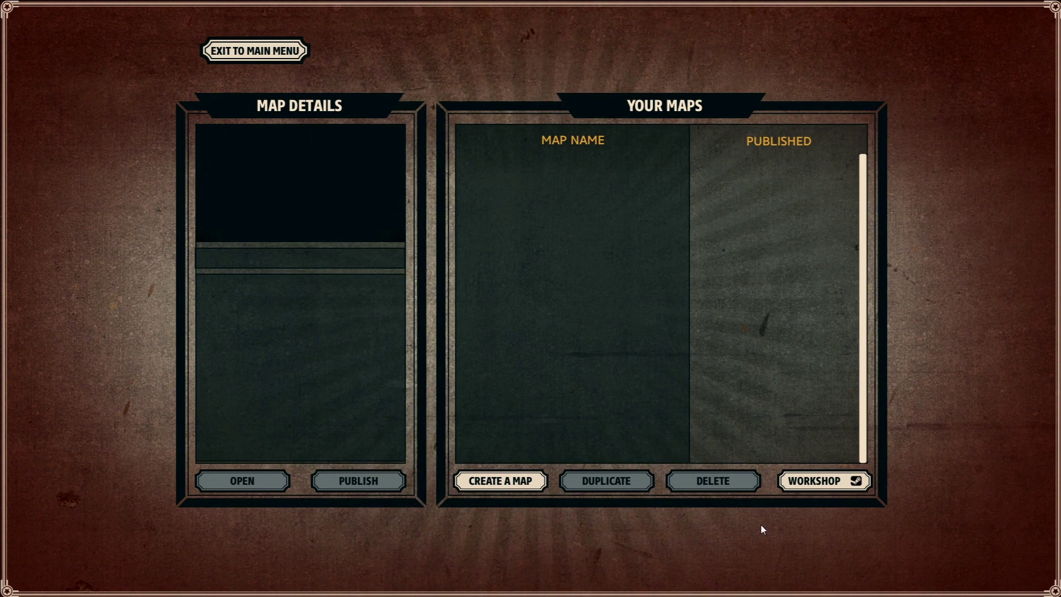
# Step: Create a new map named "Block N Load FUntime" and open it for editing
pyautogui.click(523, 483)
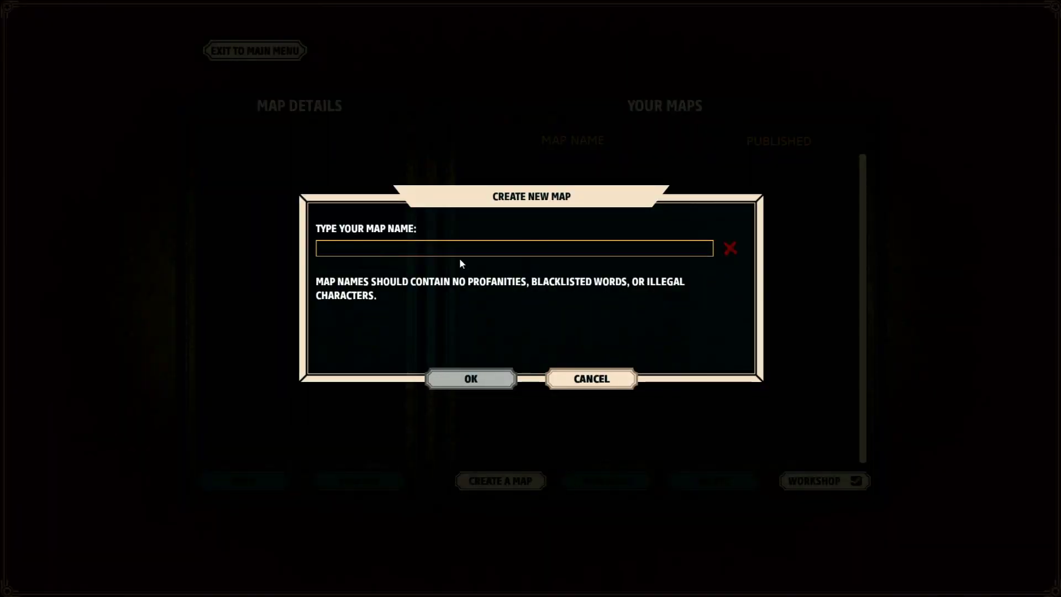
pyautogui.write('Block N L')
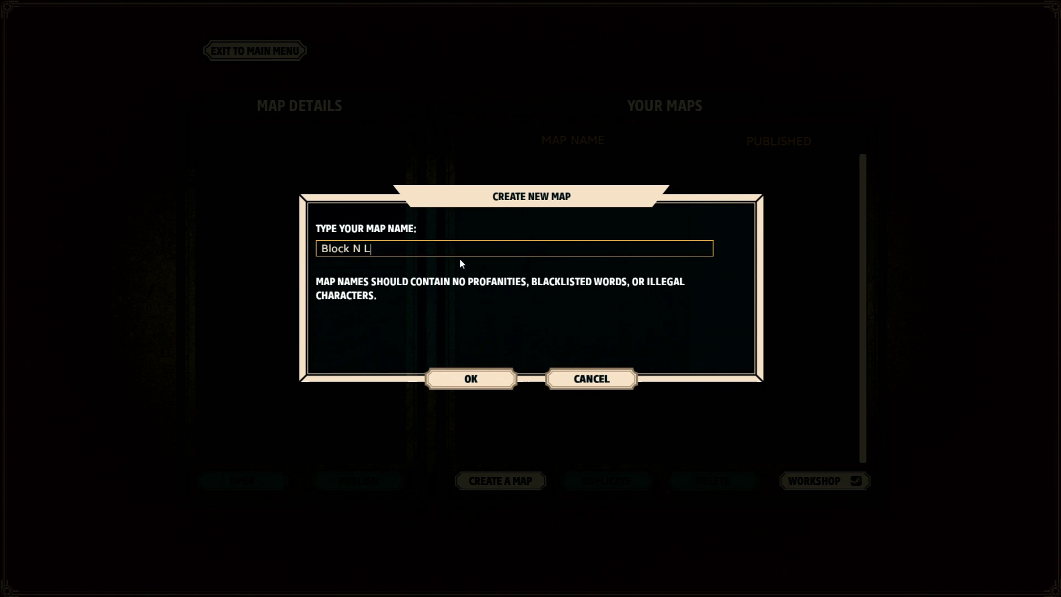
pyautogui.write('oad FUntime')
pyautogui.click(476, 378)
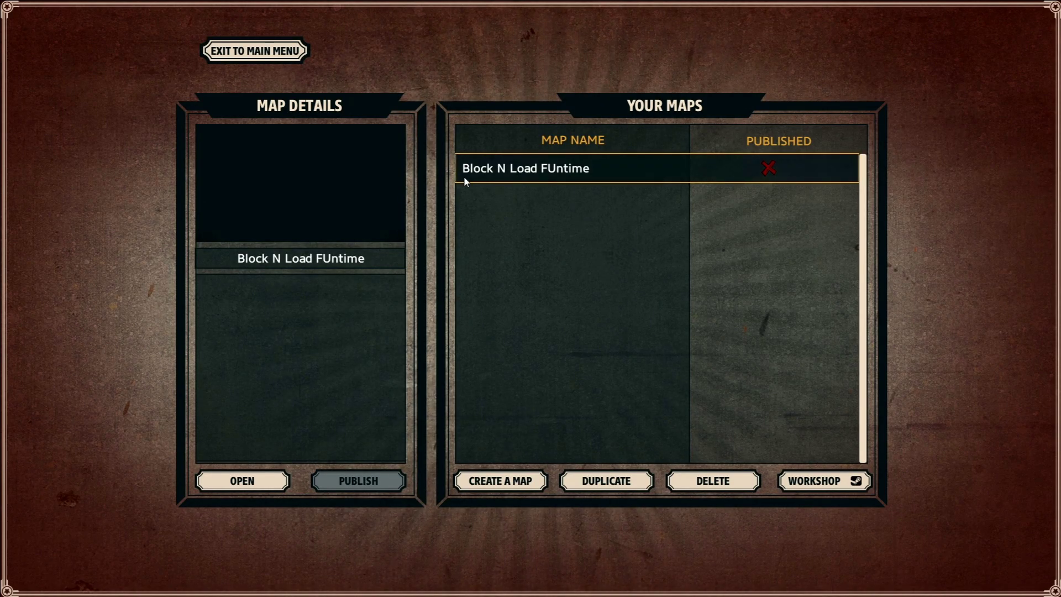
pyautogui.click(243, 480)
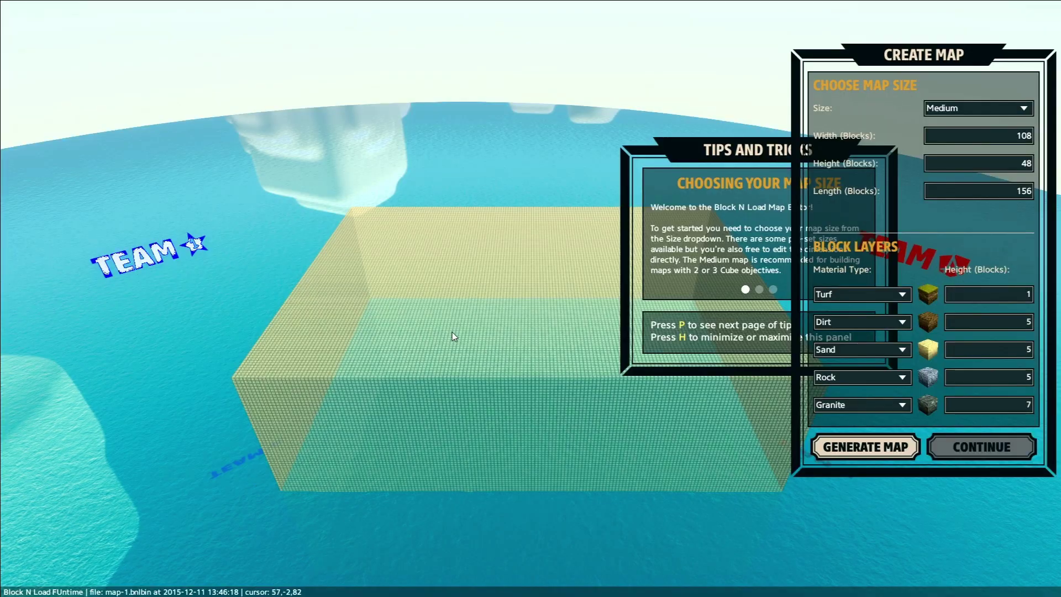
# Step: Rearrange the Tips and Tricks and Create Map windows so they no longer overlap and the map volume stays in view
pyautogui.moveTo(452, 332); pyautogui.dragTo(524, 291, button='right')
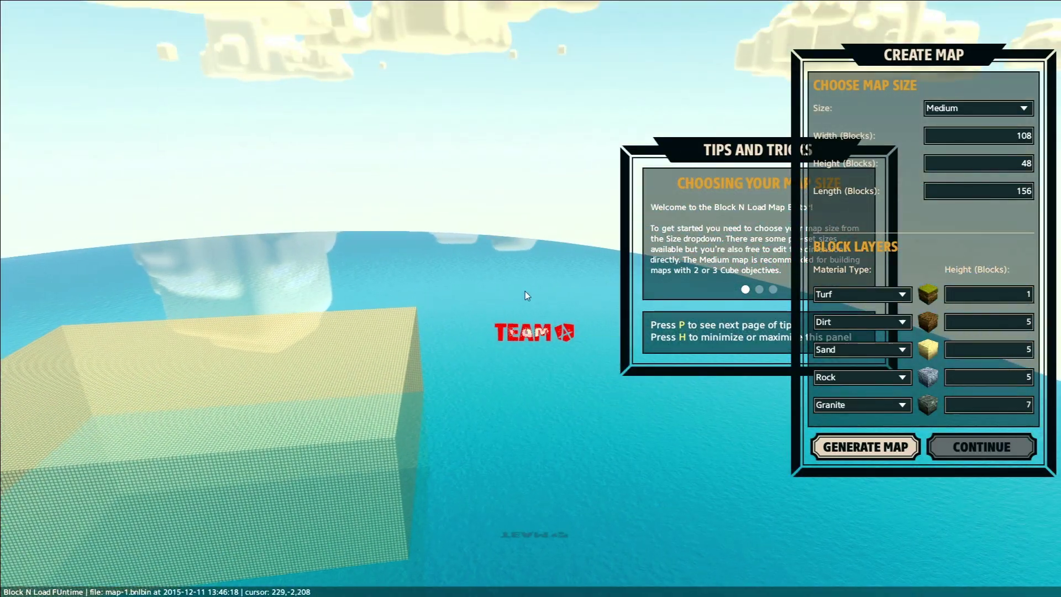
pyautogui.moveTo(779, 155); pyautogui.dragTo(191, 315)
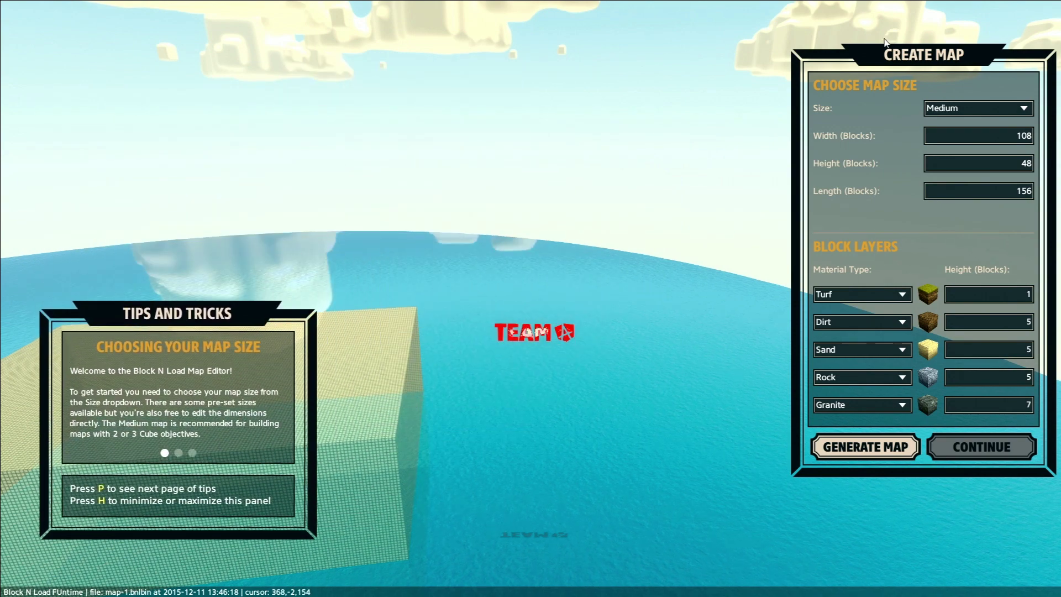
pyautogui.moveTo(884, 40); pyautogui.dragTo(904, 31)
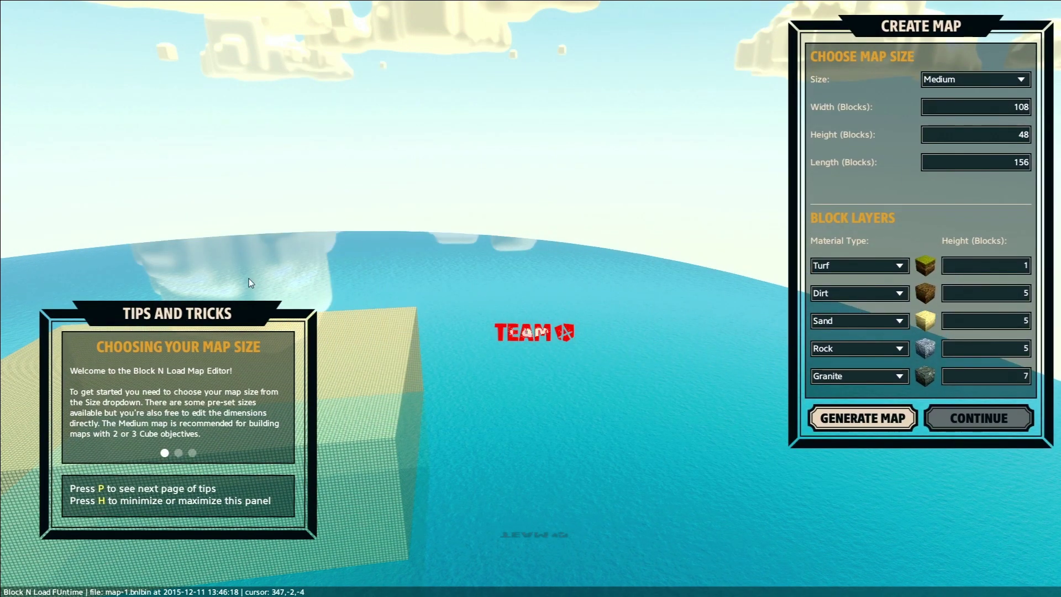
pyautogui.moveTo(221, 312); pyautogui.dragTo(197, 351)
pyautogui.moveTo(421, 206); pyautogui.dragTo(934, 157, button='right')
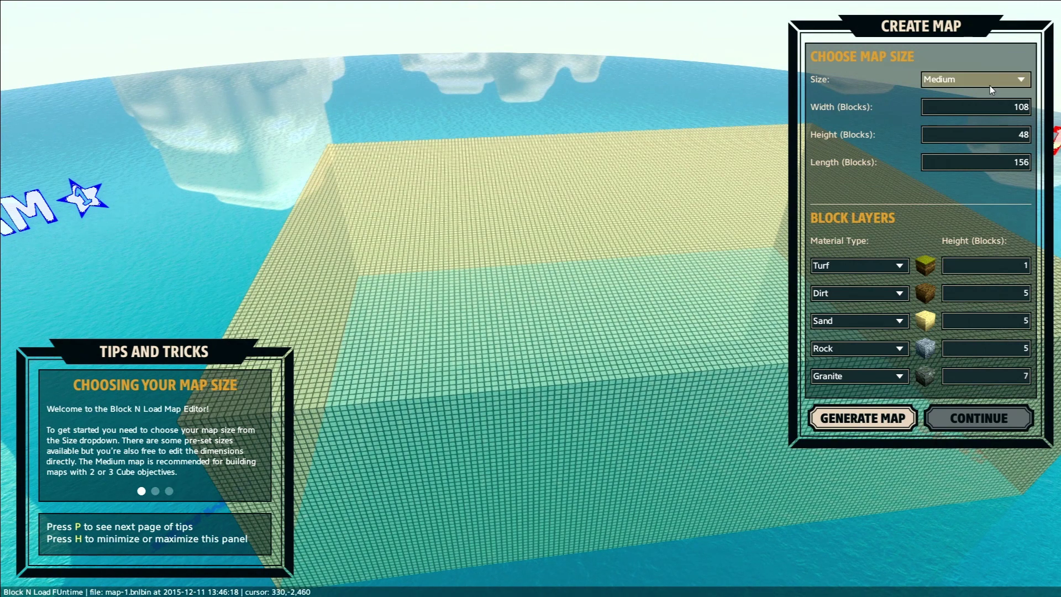
# Step: Set the map size to Small and generate the map with the preset block layers
pyautogui.click(1022, 81)
pyautogui.click(953, 97)
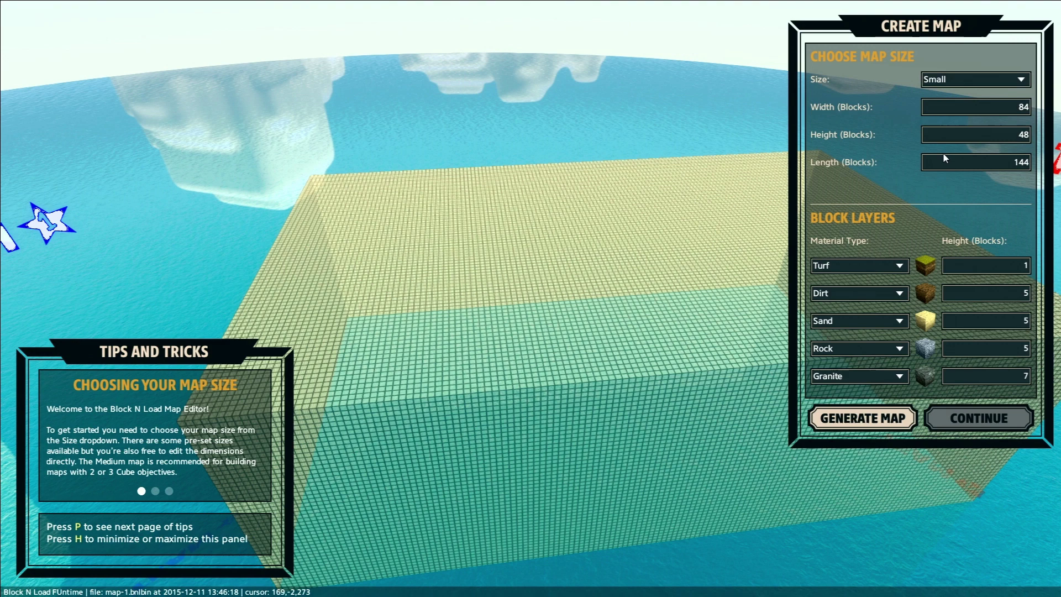
pyautogui.click(1018, 83)
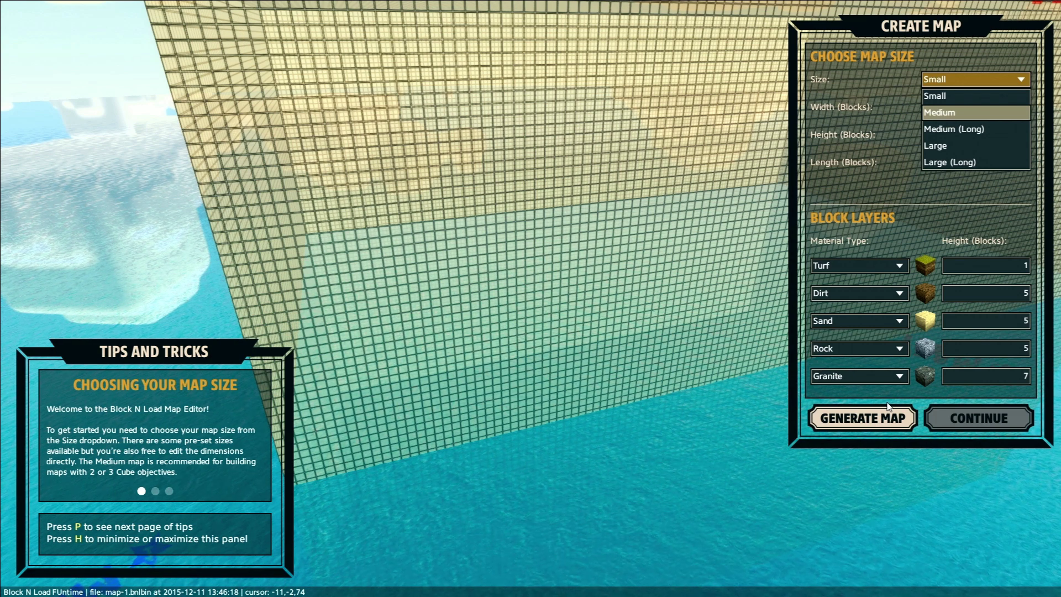
pyautogui.click(860, 422)
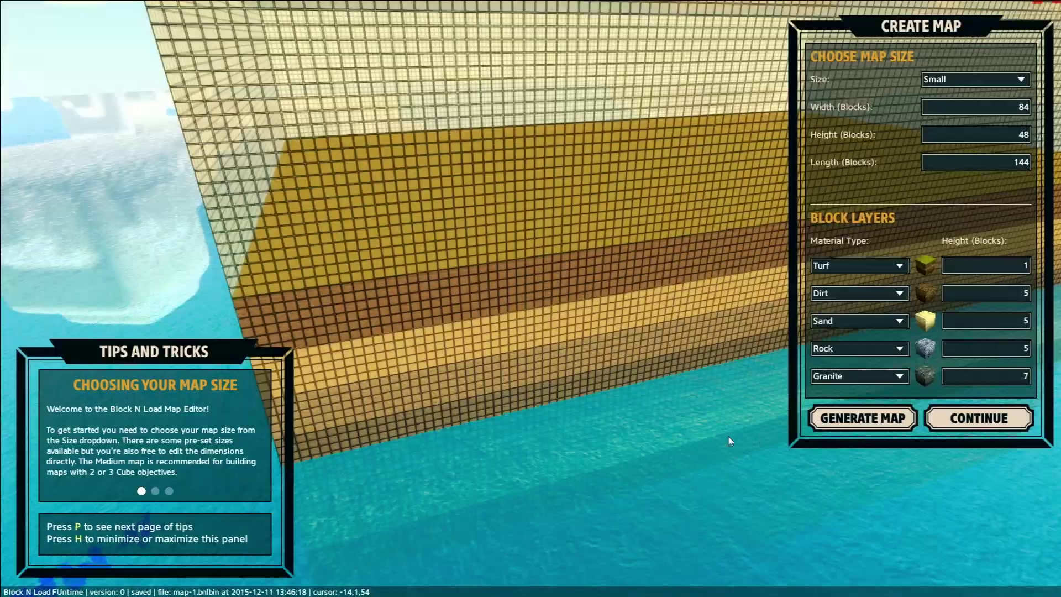
# Step: Accept the generated map and continue to the block editing stage
pyautogui.moveTo(728, 437); pyautogui.dragTo(650, 415, button='right')
pyautogui.press('w')
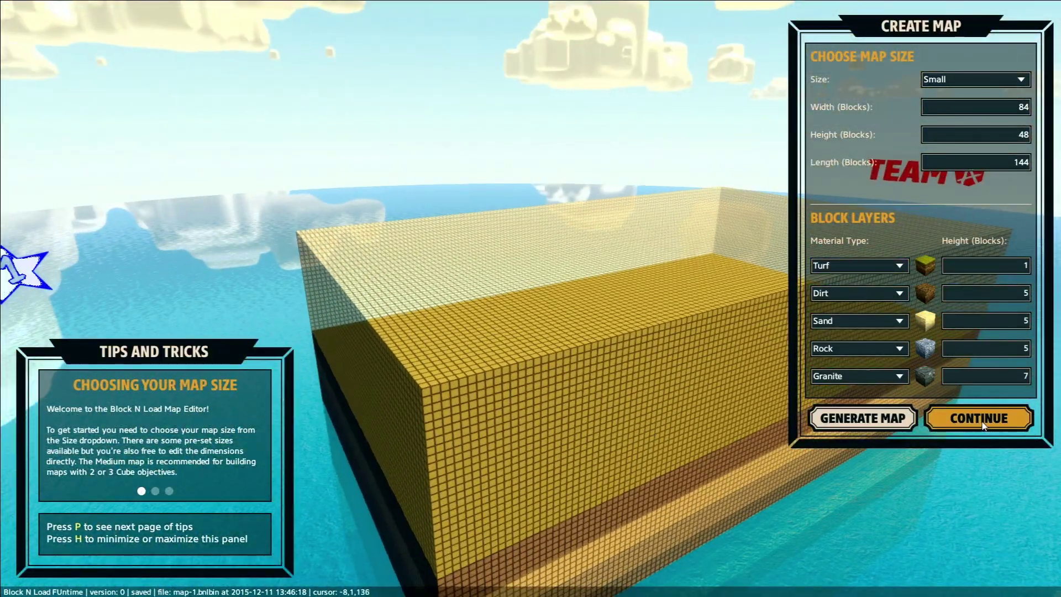
pyautogui.click(983, 422)
pyautogui.click(485, 323)
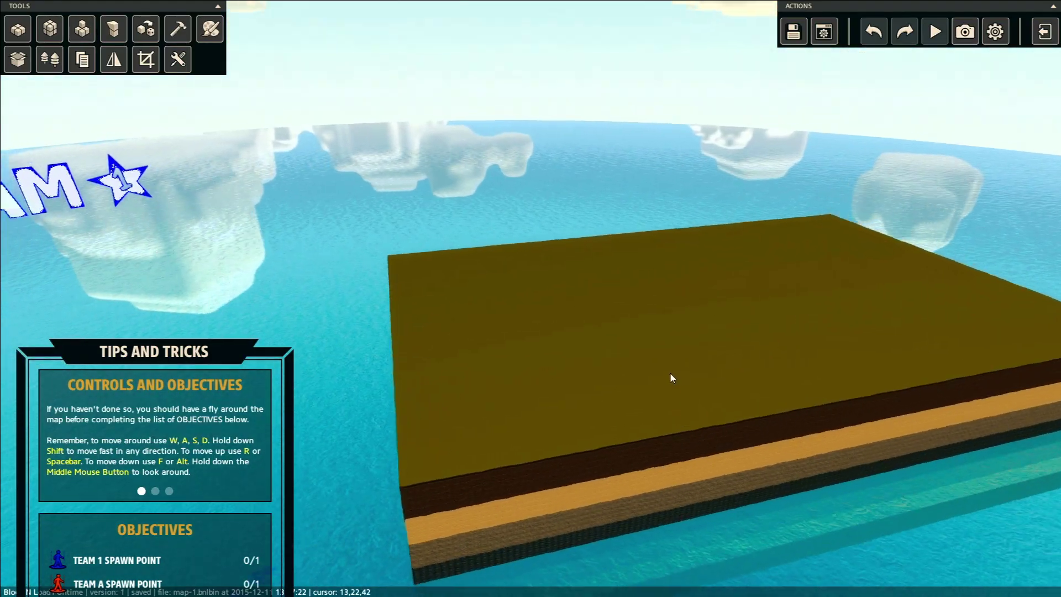
# Step: Fly around the generated map to examine its turf surface, edges and layered sides
pyautogui.moveTo(669, 372)
pyautogui.mouseDown(button='middle')
pyautogui.moveTo(635, 360)
pyautogui.moveTo(662, 372)
pyautogui.mouseUp(button='middle')
pyautogui.press('w')
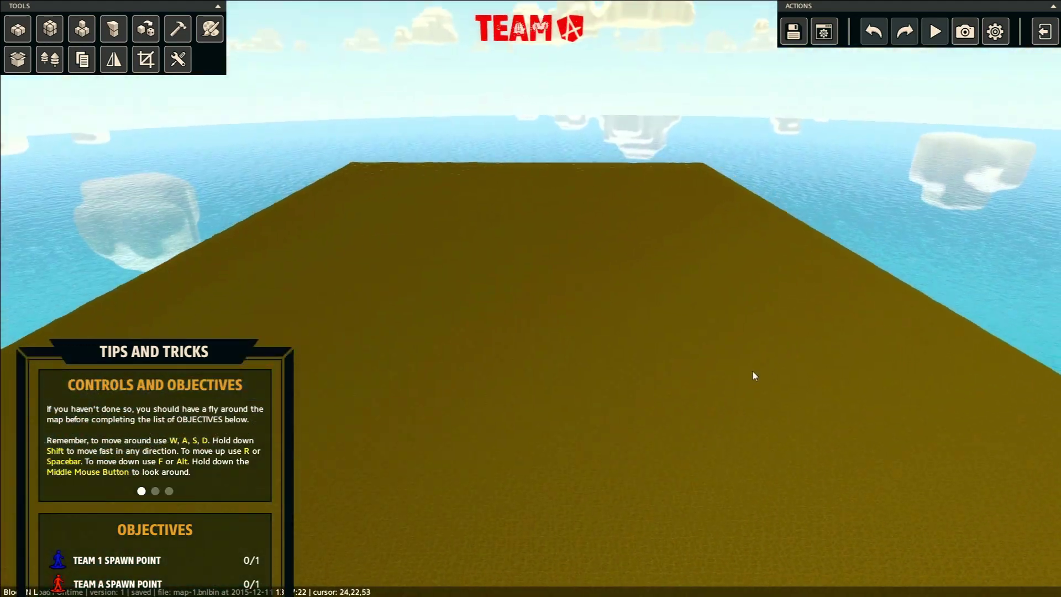
pyautogui.moveTo(695, 377); pyautogui.dragTo(672, 388, button='middle')
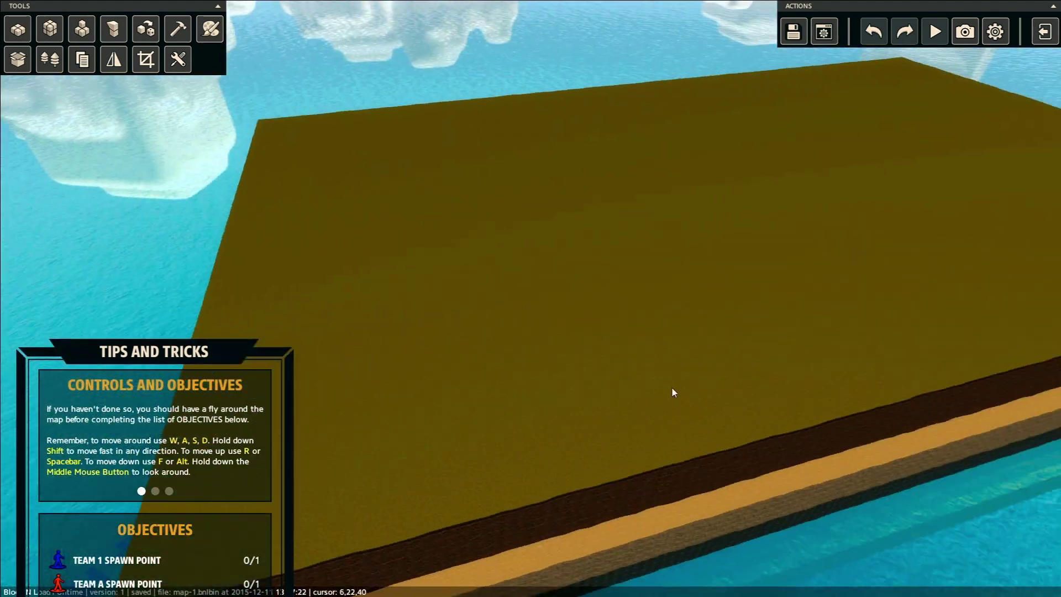
pyautogui.press('d')
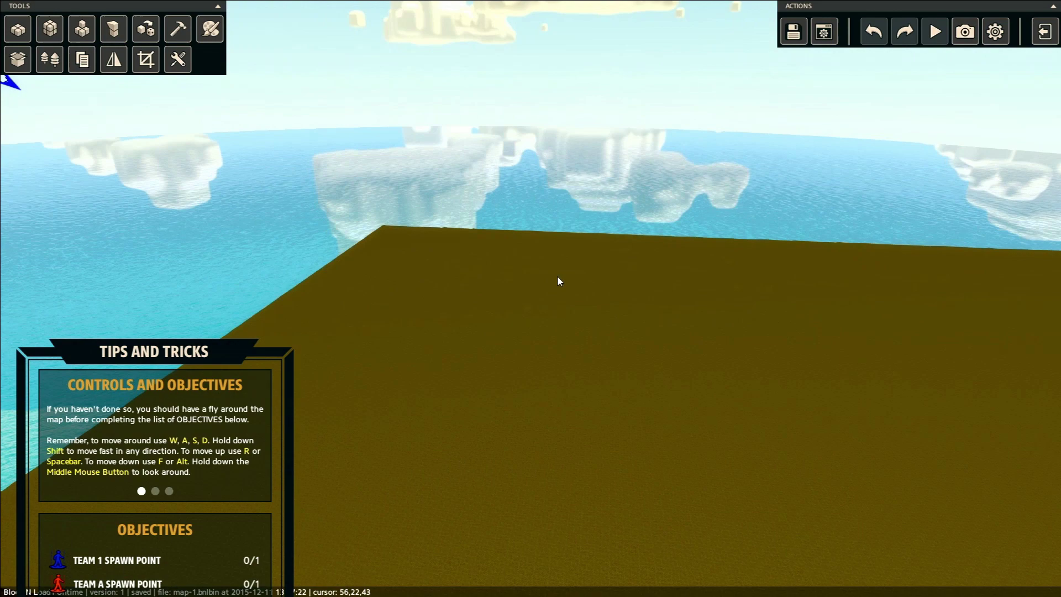
pyautogui.moveTo(546, 279); pyautogui.dragTo(457, 268, button='middle')
pyautogui.moveTo(638, 273)
pyautogui.mouseDown(button='middle')
pyautogui.moveTo(563, 274)
pyautogui.moveTo(478, 298)
pyautogui.moveTo(686, 266)
pyautogui.moveTo(534, 264)
pyautogui.moveTo(690, 259)
pyautogui.moveTo(787, 273)
pyautogui.mouseUp(button='middle')
pyautogui.moveTo(605, 288); pyautogui.dragTo(703, 285, button='middle')
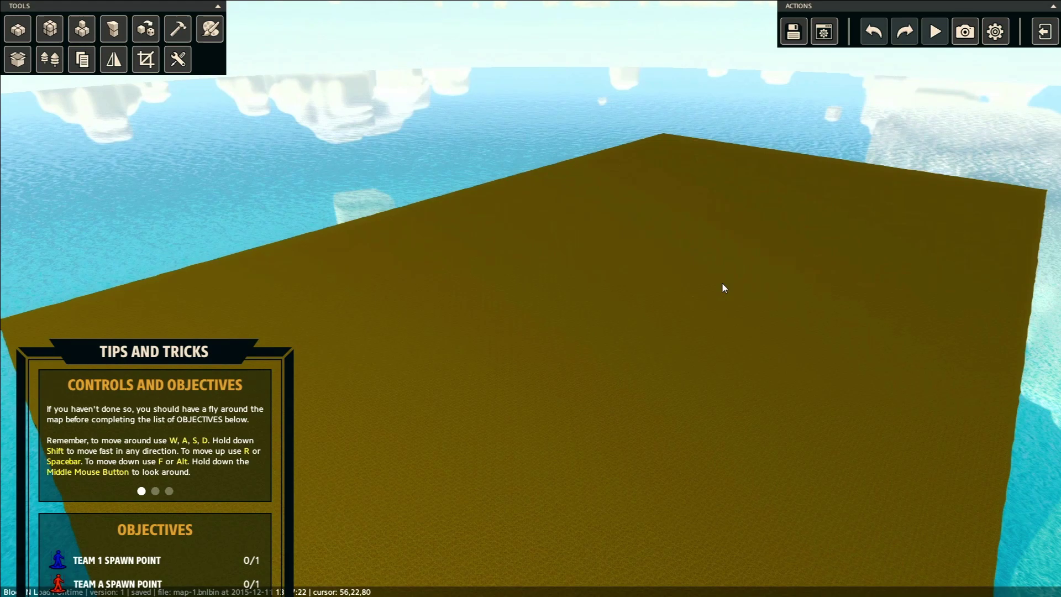
pyautogui.press('a')
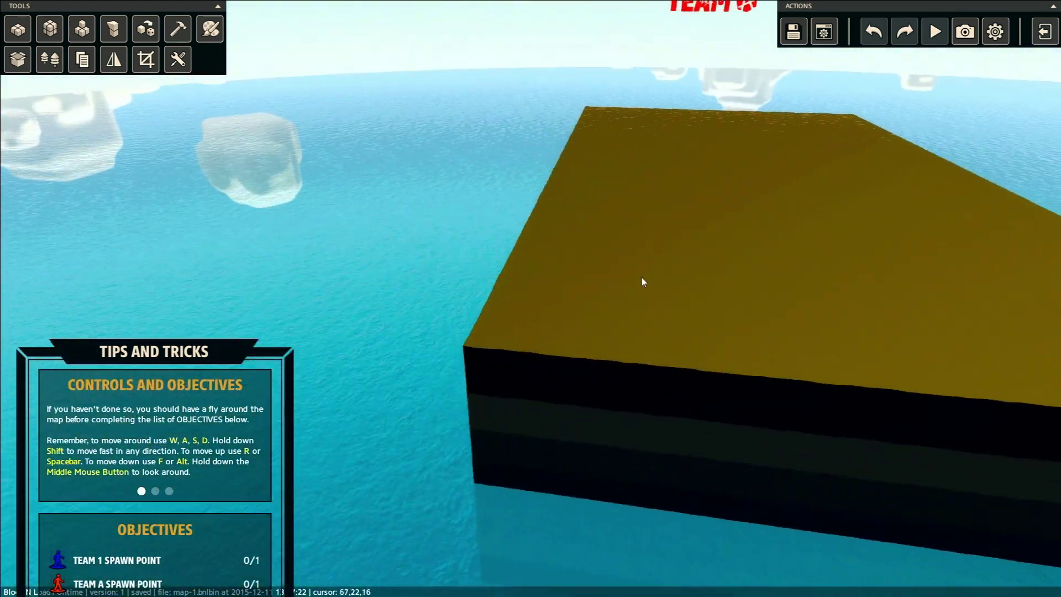
pyautogui.moveTo(642, 277)
pyautogui.mouseDown(button='middle')
pyautogui.moveTo(617, 306)
pyautogui.moveTo(599, 297)
pyautogui.moveTo(430, 299)
pyautogui.moveTo(533, 314)
pyautogui.moveTo(497, 296)
pyautogui.mouseUp(button='middle')
pyautogui.press('w')
pyautogui.press('s')
pyautogui.press('w')
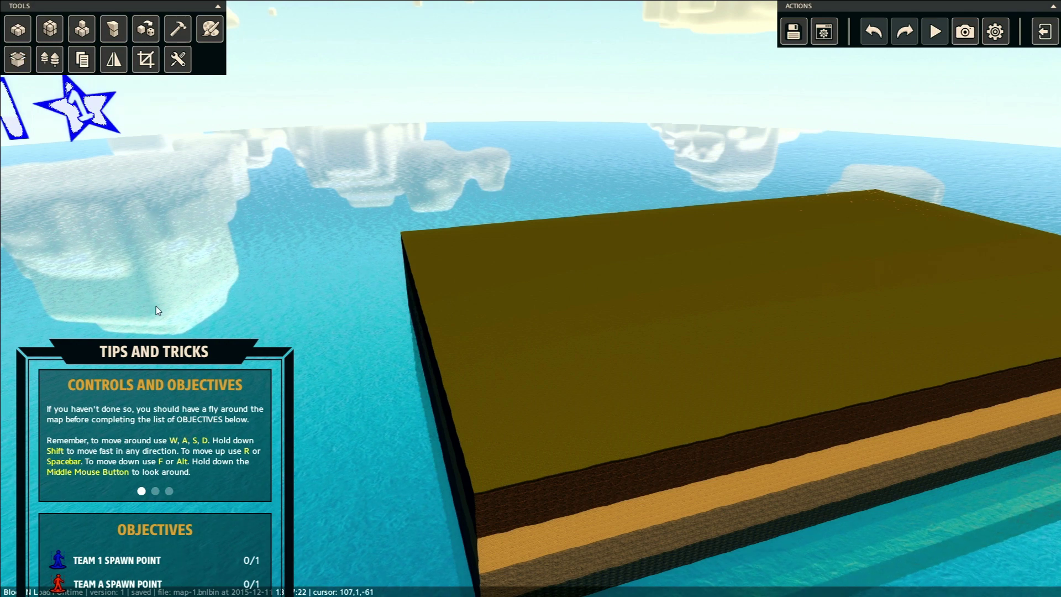
# Step: Reposition the tips window to show the full objectives list, and look over the gameplay settings
pyautogui.moveTo(132, 349); pyautogui.dragTo(118, 215)
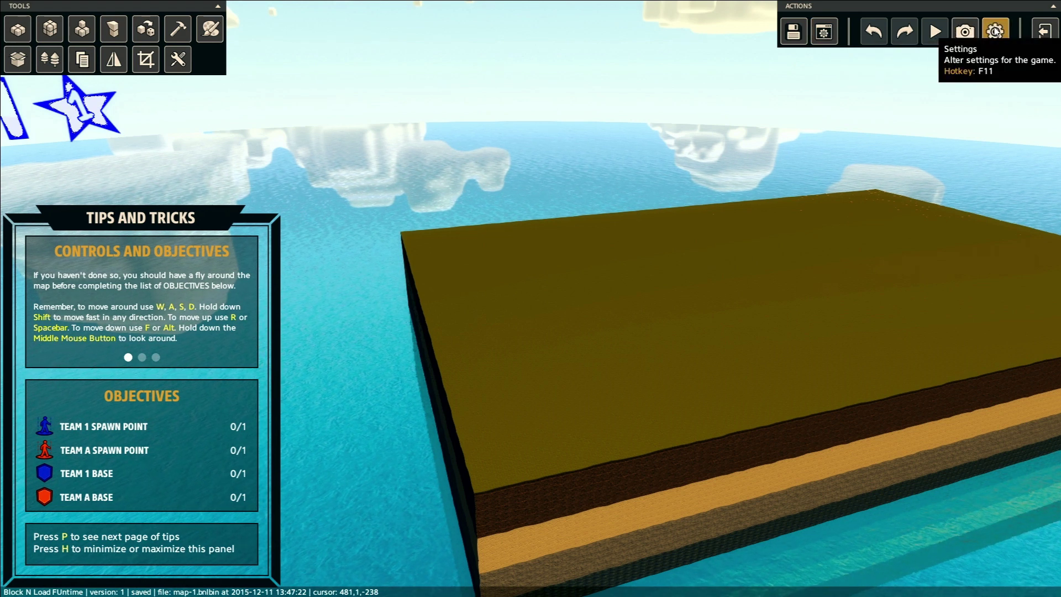
pyautogui.click(996, 33)
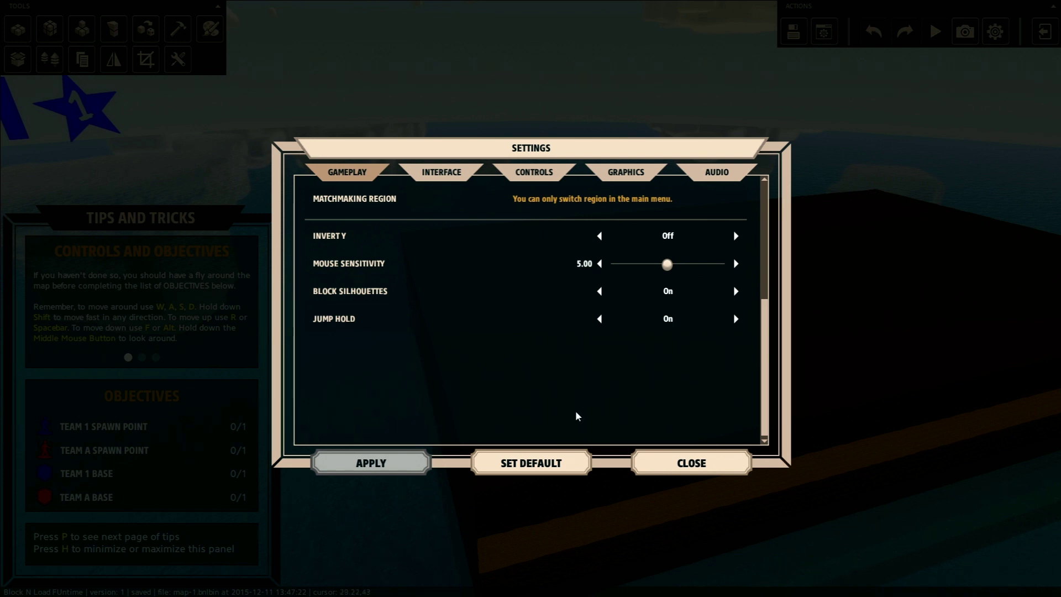
pyautogui.click(666, 470)
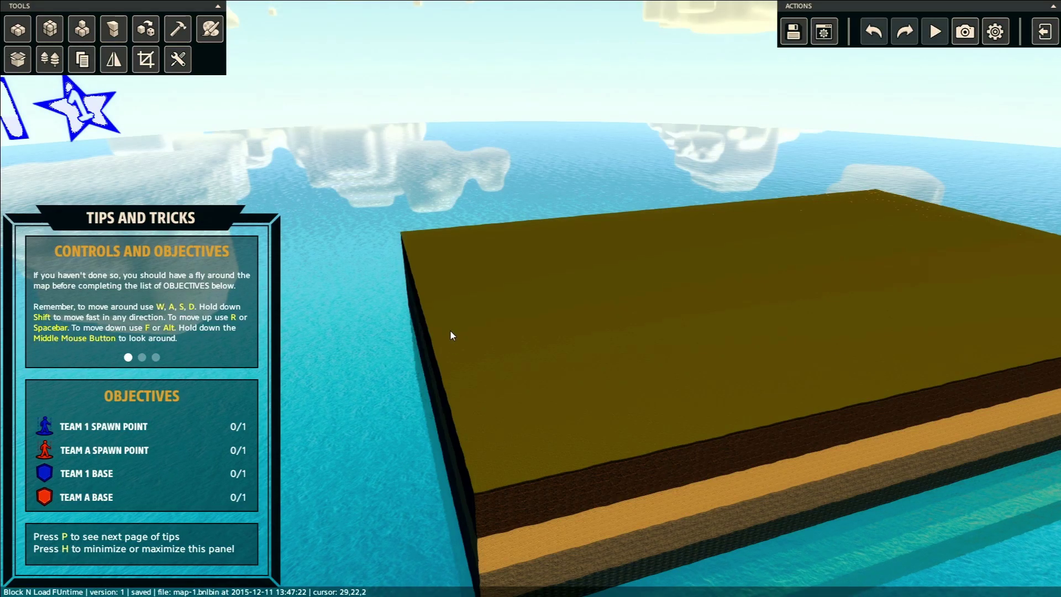
# Step: Activate the Game Objects tool and look over its units and the team shield barriers on the map
pyautogui.moveTo(451, 331)
pyautogui.mouseDown(button='middle')
pyautogui.moveTo(475, 326)
pyautogui.moveTo(435, 326)
pyautogui.moveTo(436, 353)
pyautogui.moveTo(444, 345)
pyautogui.mouseUp(button='middle')
pyautogui.press('d')
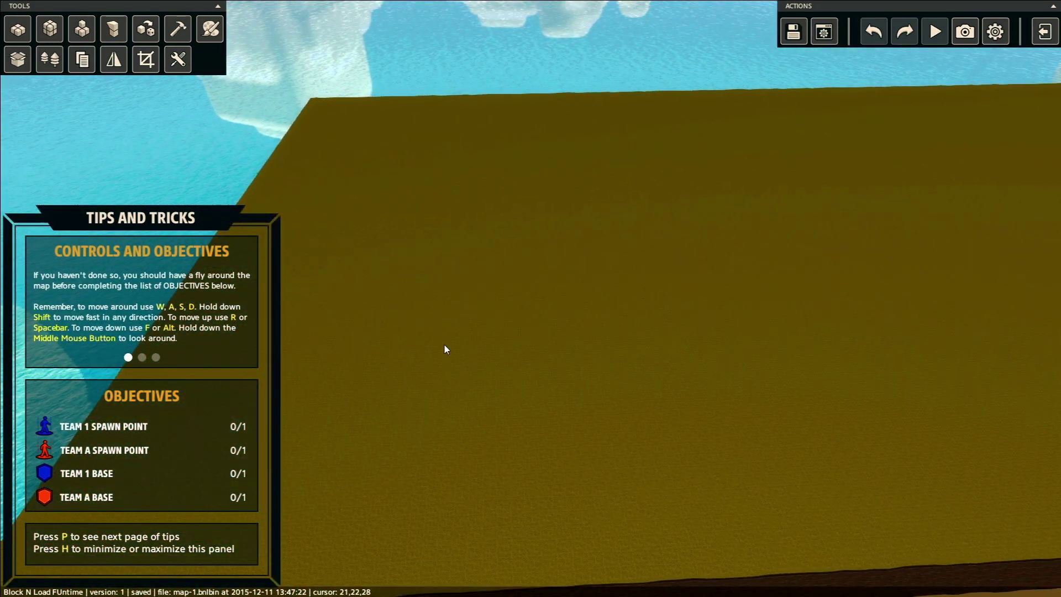
pyautogui.click(18, 59)
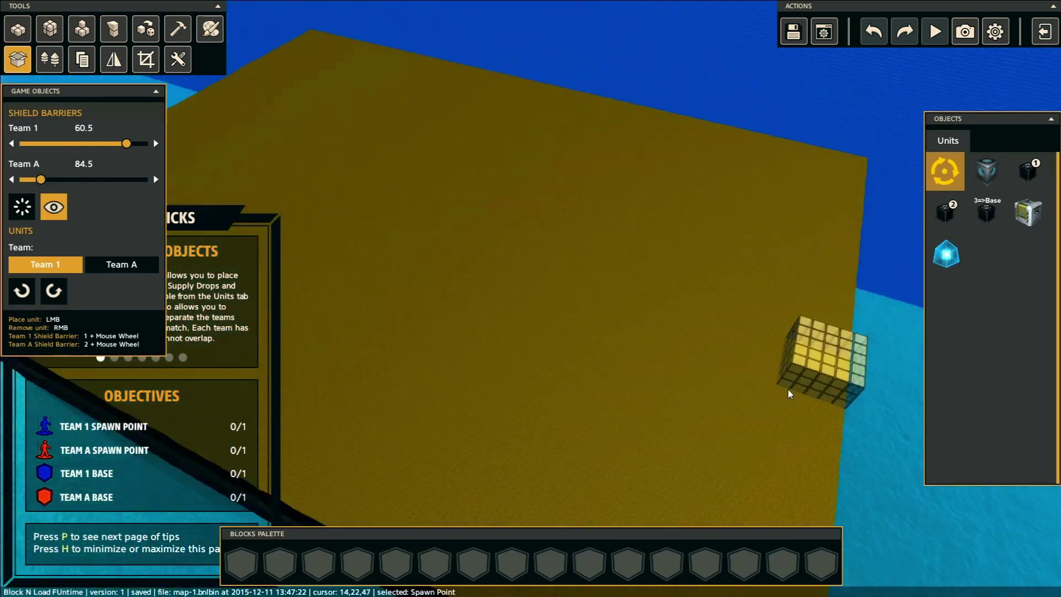
pyautogui.moveTo(789, 394); pyautogui.dragTo(803, 394, button='middle')
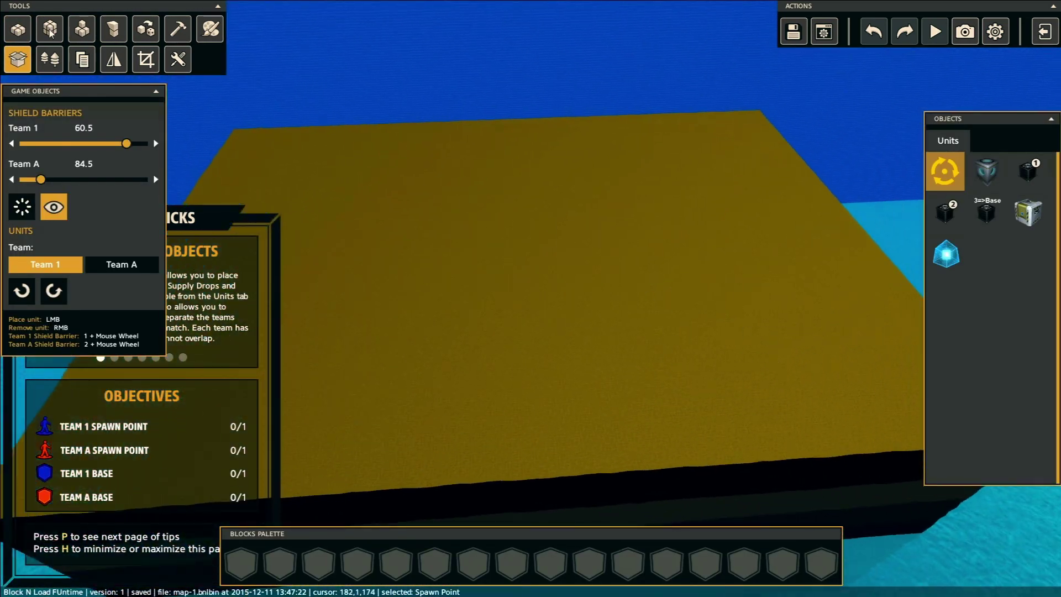
# Step: Switch to the 2D Brush and add the Metal and Turf blocks to the blocks palette
pyautogui.click(18, 29)
pyautogui.click(946, 381)
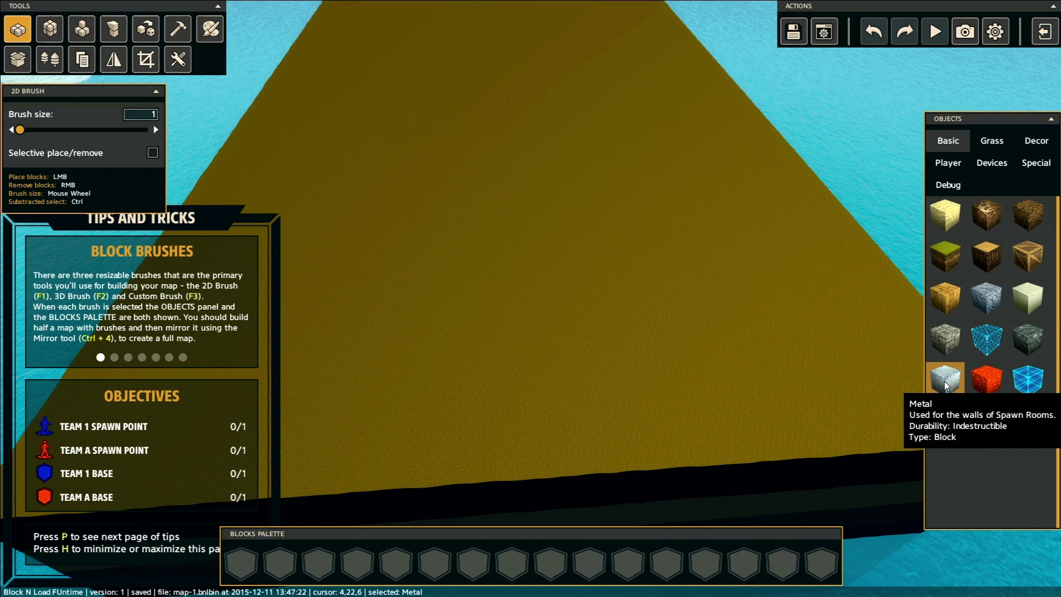
pyautogui.moveTo(945, 385); pyautogui.dragTo(241, 562)
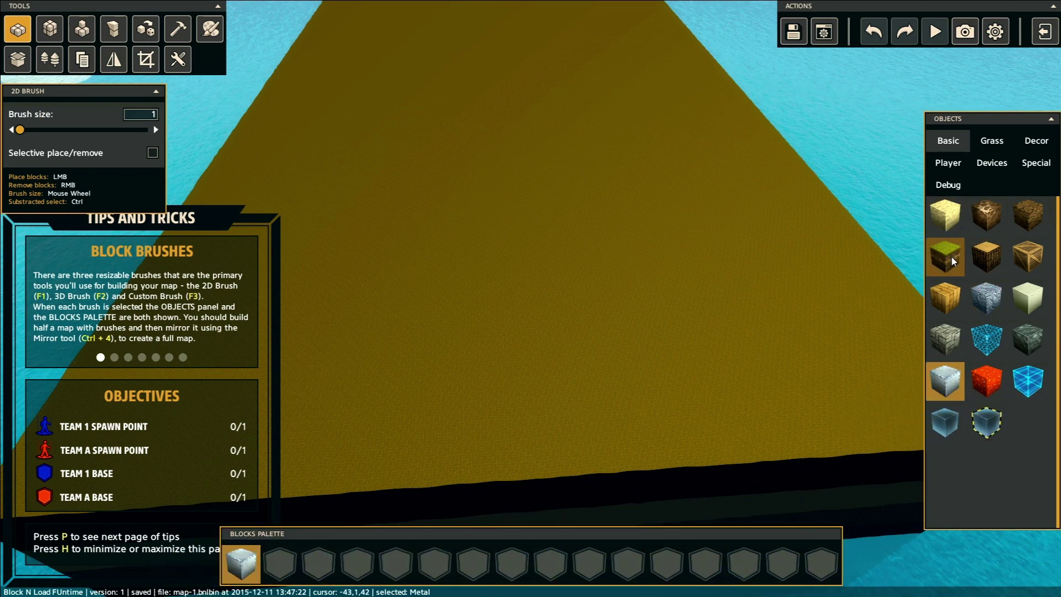
pyautogui.moveTo(952, 261); pyautogui.dragTo(279, 563)
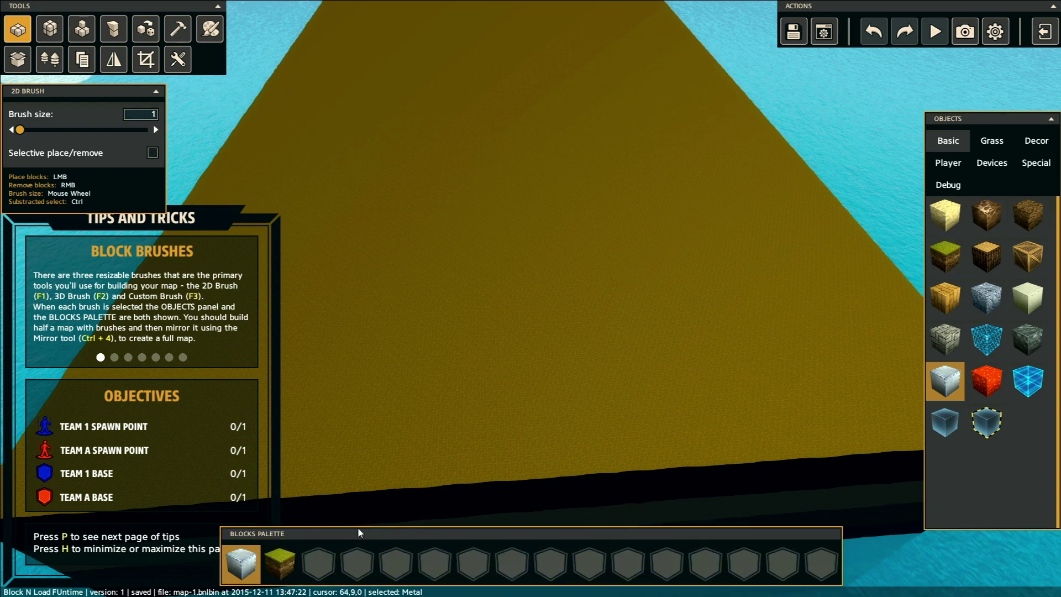
# Step: Move the Tips and Tricks window clear of the 2D Brush settings
pyautogui.moveTo(740, 303); pyautogui.dragTo(599, 303, button='middle')
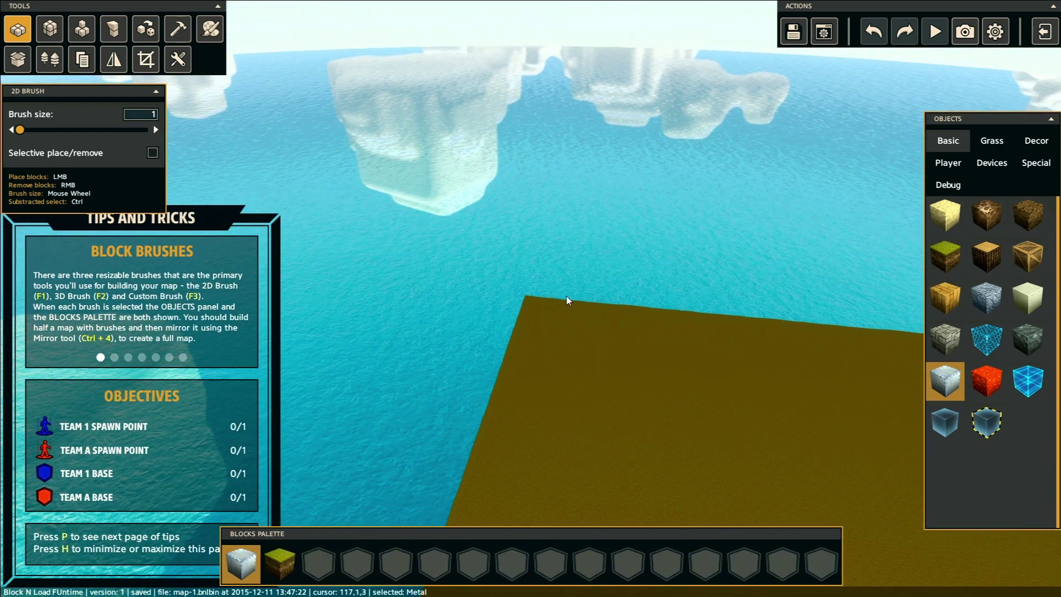
pyautogui.moveTo(503, 283); pyautogui.dragTo(569, 309, button='middle')
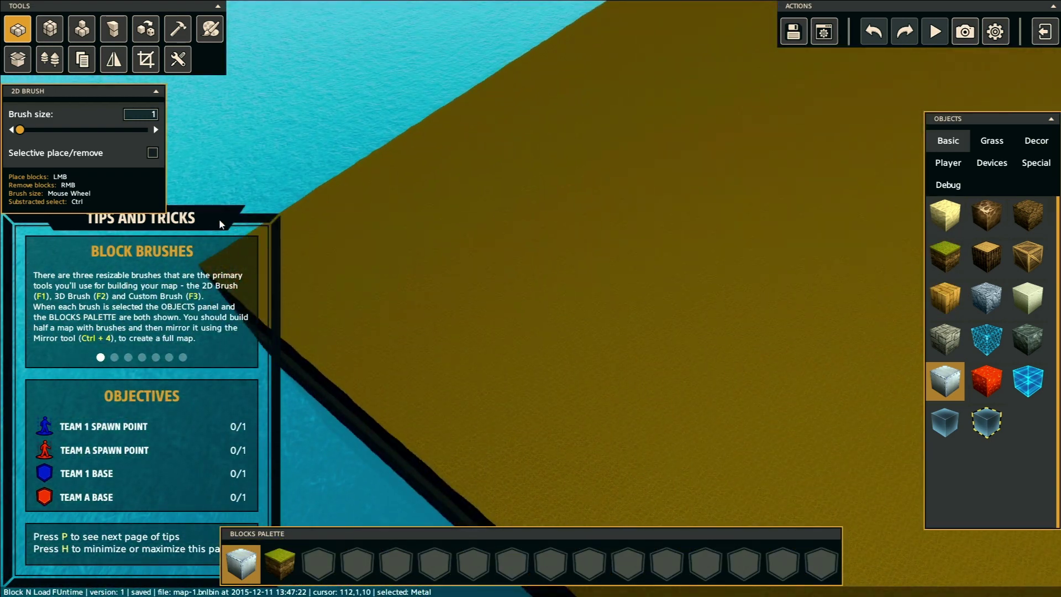
pyautogui.moveTo(220, 224); pyautogui.dragTo(397, 110)
pyautogui.moveTo(387, 196); pyautogui.dragTo(531, 185, button='middle')
pyautogui.moveTo(333, 114); pyautogui.dragTo(479, 96)
pyautogui.moveTo(746, 252); pyautogui.dragTo(712, 204, button='middle')
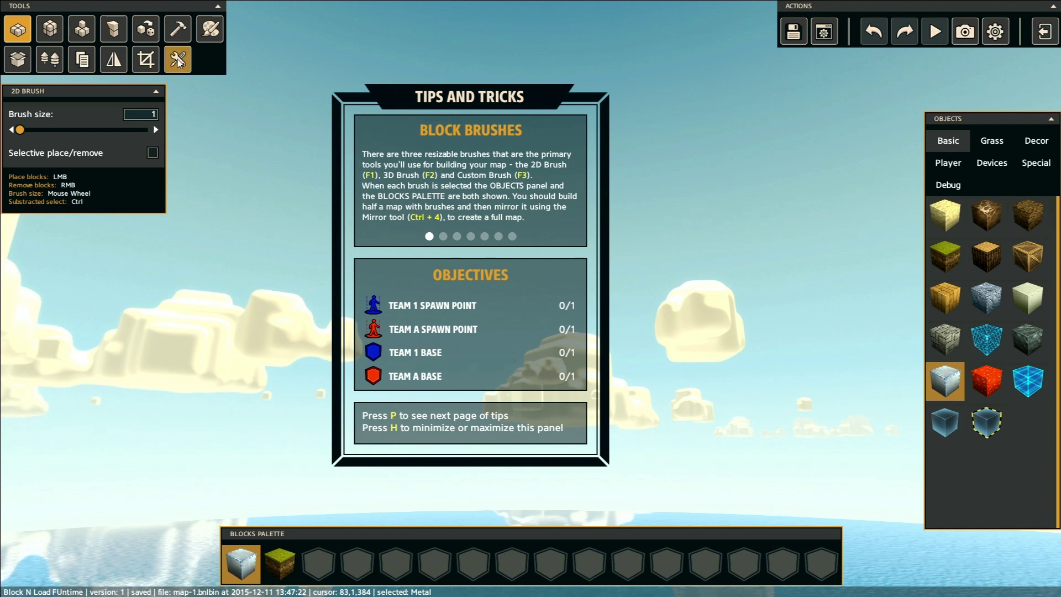
# Step: Place the Team 1 spawn point on the turf with the Game Objects tool, and move the tips window aside
pyautogui.click(17, 62)
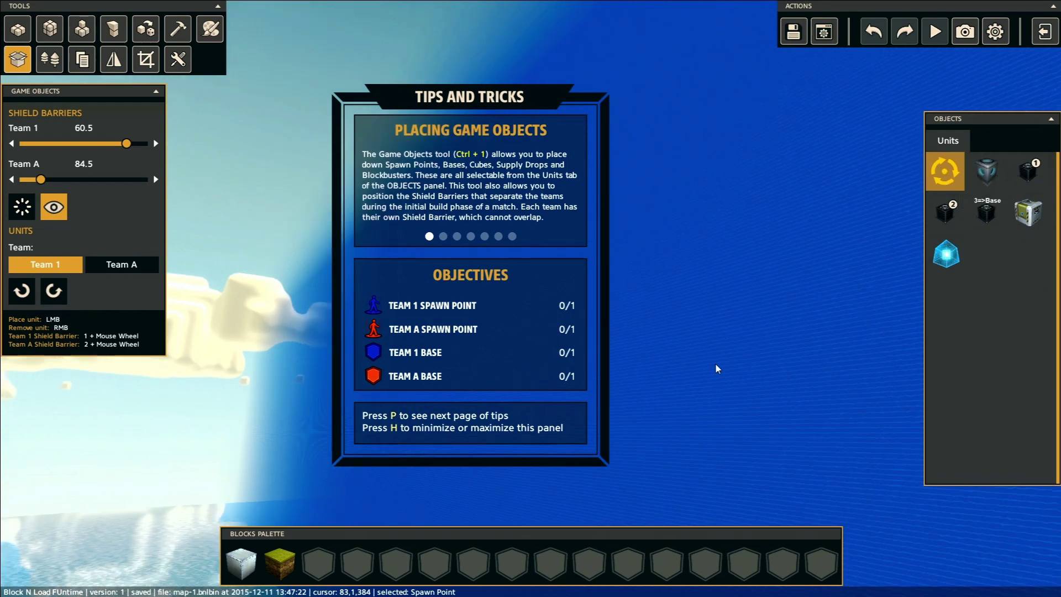
pyautogui.moveTo(715, 365); pyautogui.dragTo(717, 428, button='middle')
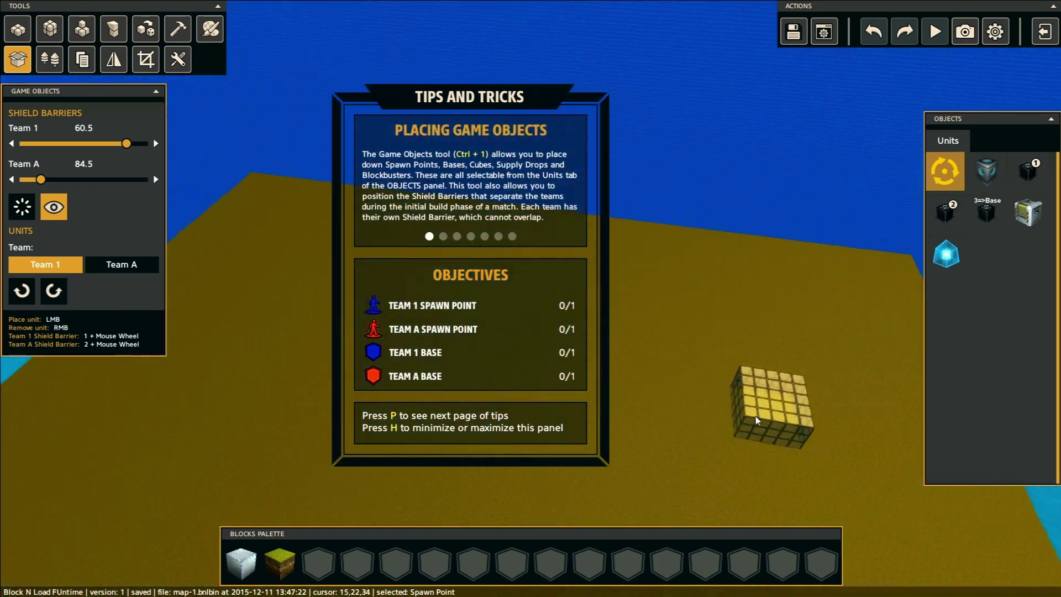
pyautogui.click(751, 416)
pyautogui.moveTo(790, 342); pyautogui.dragTo(613, 221, button='middle')
pyautogui.moveTo(494, 102); pyautogui.dragTo(823, 90)
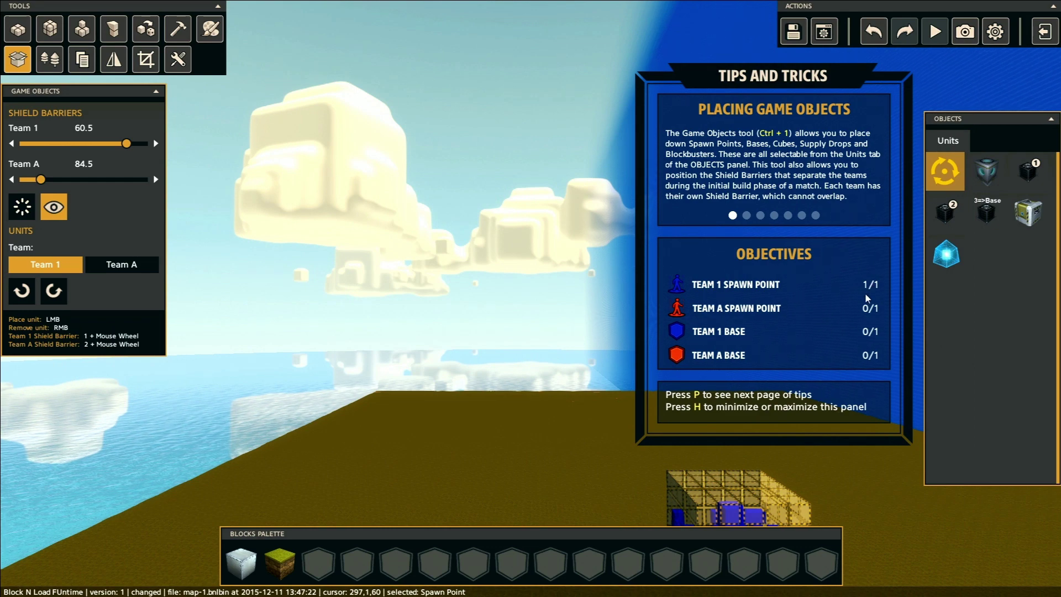
pyautogui.moveTo(376, 289); pyautogui.dragTo(414, 320, button='middle')
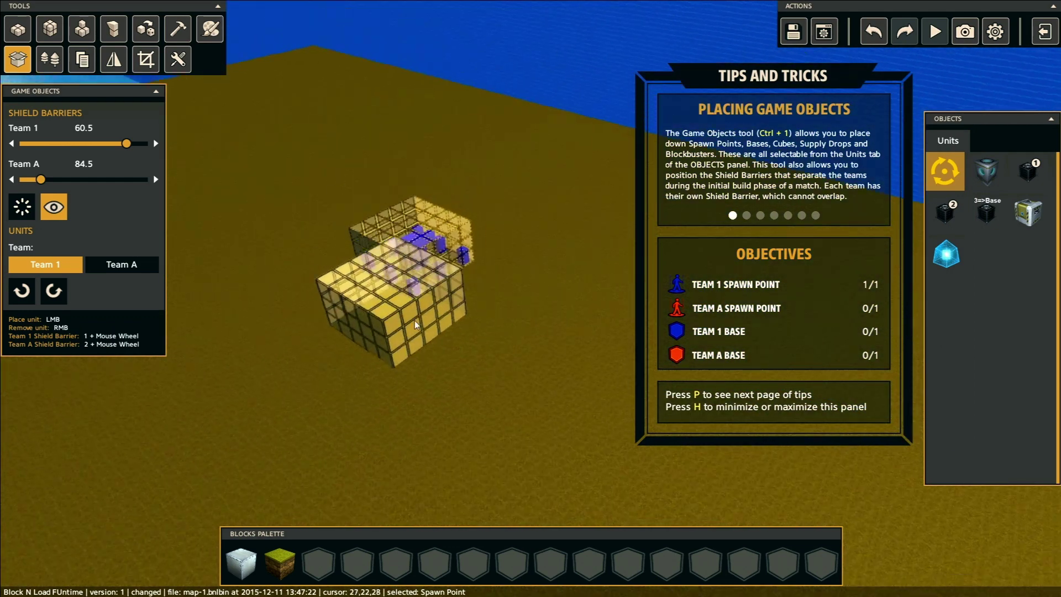
# Step: Place the Team 1 base on the turf near the Team 1 spawn point
pyautogui.moveTo(423, 344); pyautogui.dragTo(408, 318, button='right')
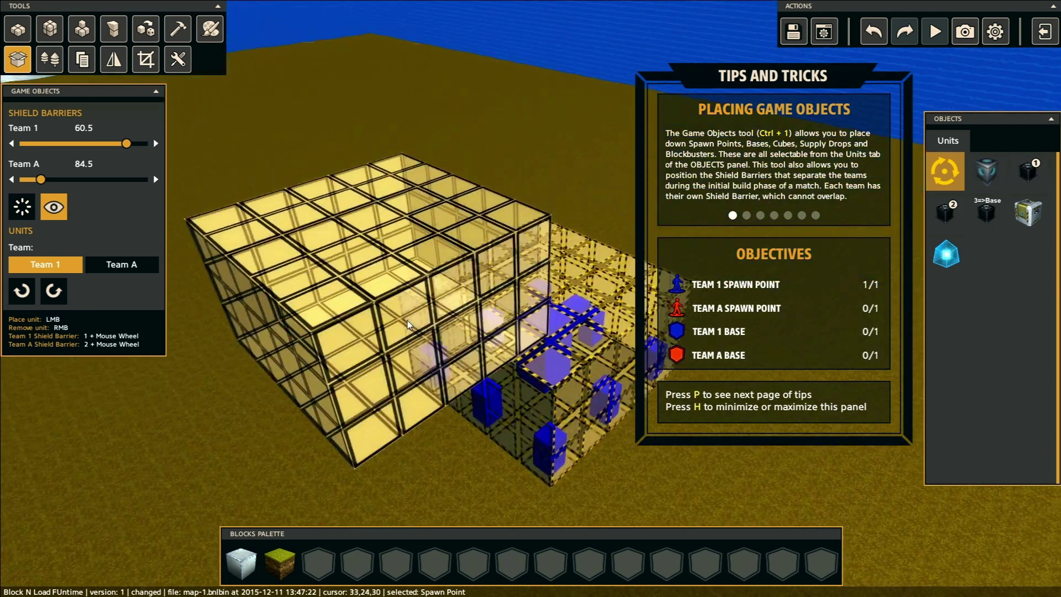
pyautogui.moveTo(553, 254); pyautogui.dragTo(516, 263, button='right')
pyautogui.press('s')
pyautogui.press('a')
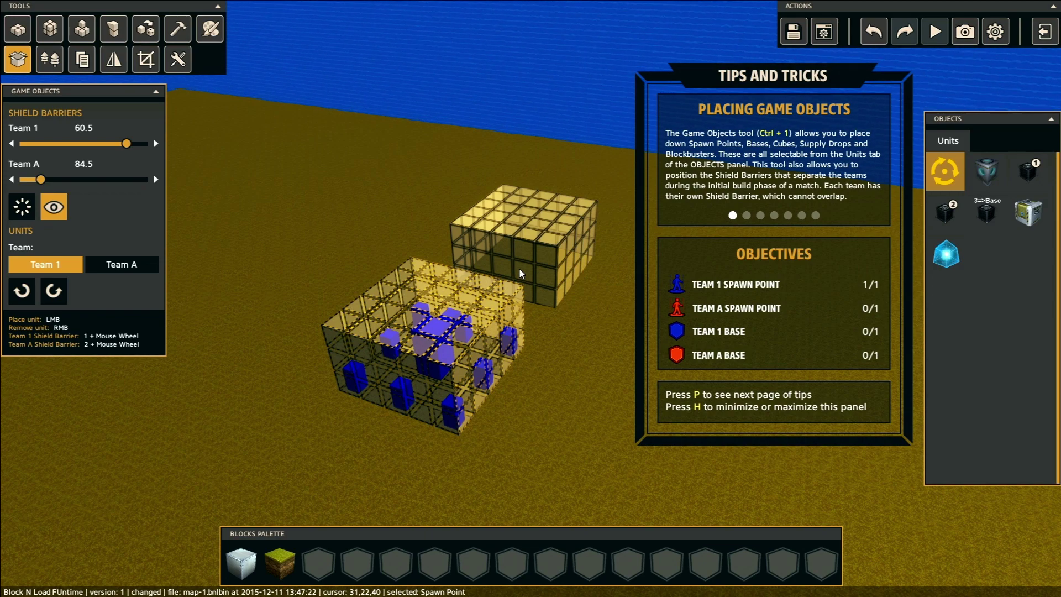
pyautogui.scroll(4, 519, 267)
pyautogui.scroll(-3, 519, 267)
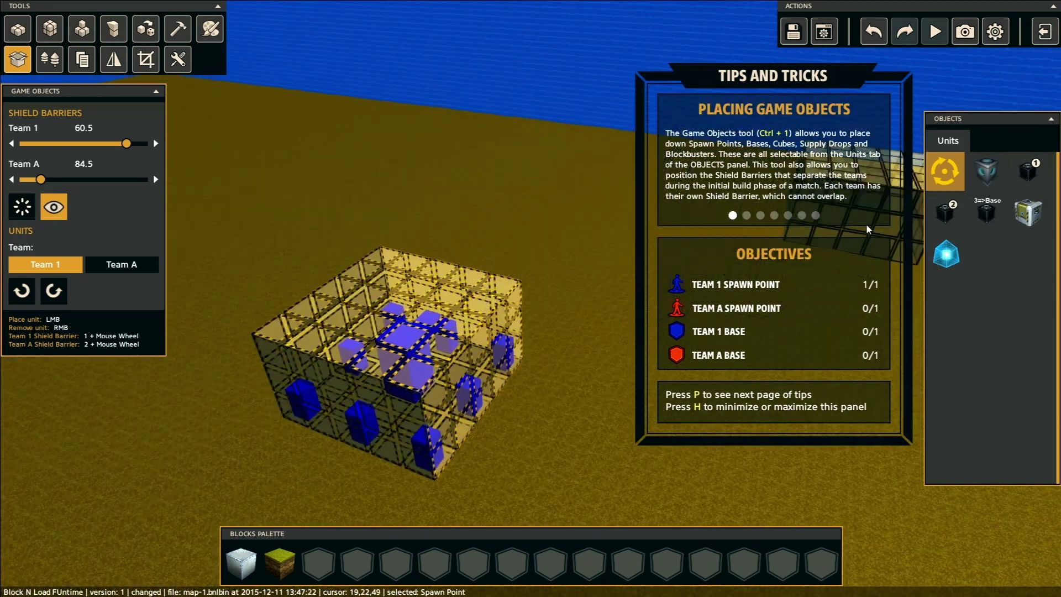
pyautogui.click(989, 180)
pyautogui.moveTo(382, 209); pyautogui.dragTo(395, 220, button='right')
pyautogui.press('s')
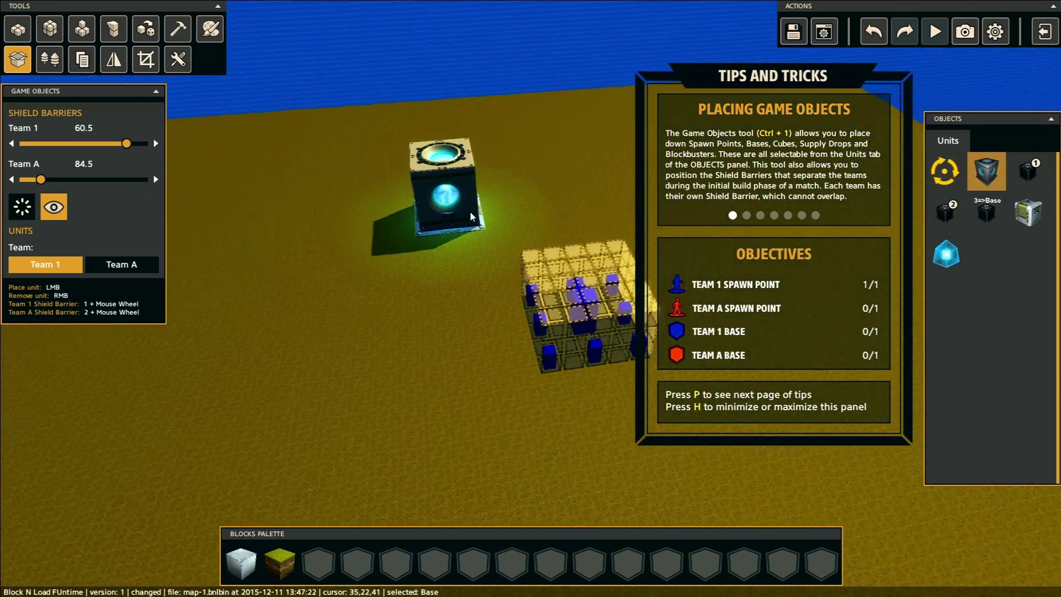
pyautogui.click(493, 208)
# Step: Paint Metal blocks into the turf under and around the Team 1 base with the 2D Brush at size 6
pyautogui.moveTo(499, 254); pyautogui.dragTo(96, 74, button='right')
pyautogui.press('d')
pyautogui.press('w')
pyautogui.click(10, 27)
pyautogui.press('s')
pyautogui.moveTo(561, 325)
pyautogui.mouseDown(button='middle')
pyautogui.moveTo(387, 469)
pyautogui.moveTo(357, 527)
pyautogui.mouseUp(button='middle')
pyautogui.moveTo(480, 320)
pyautogui.mouseDown(button='right')
pyautogui.moveTo(502, 307)
pyautogui.moveTo(540, 315)
pyautogui.moveTo(500, 257)
pyautogui.mouseUp(button='right')
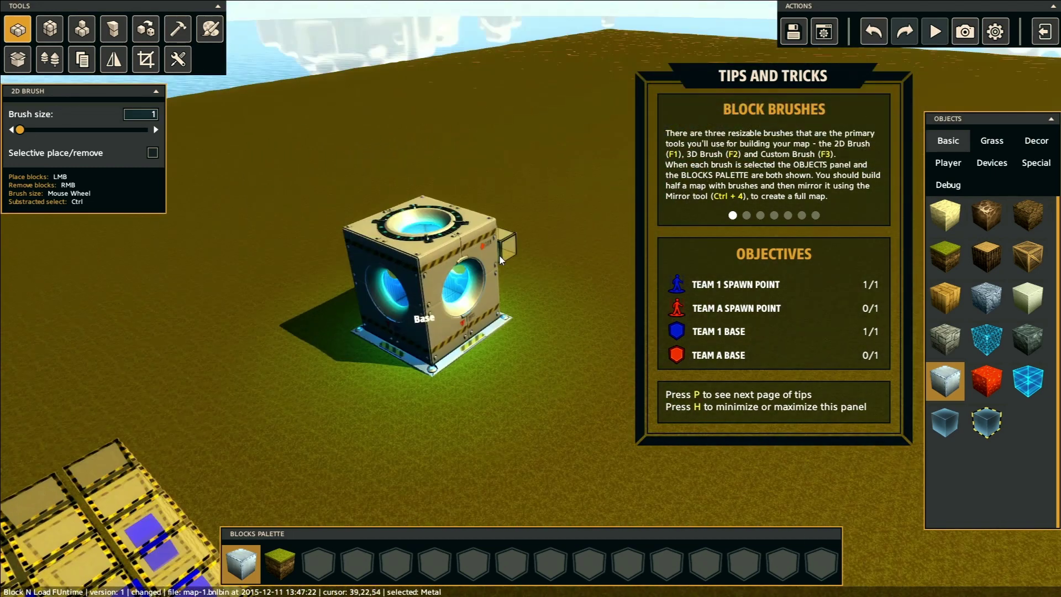
pyautogui.scroll(3, 390, 371)
pyautogui.scroll(2, 386, 379)
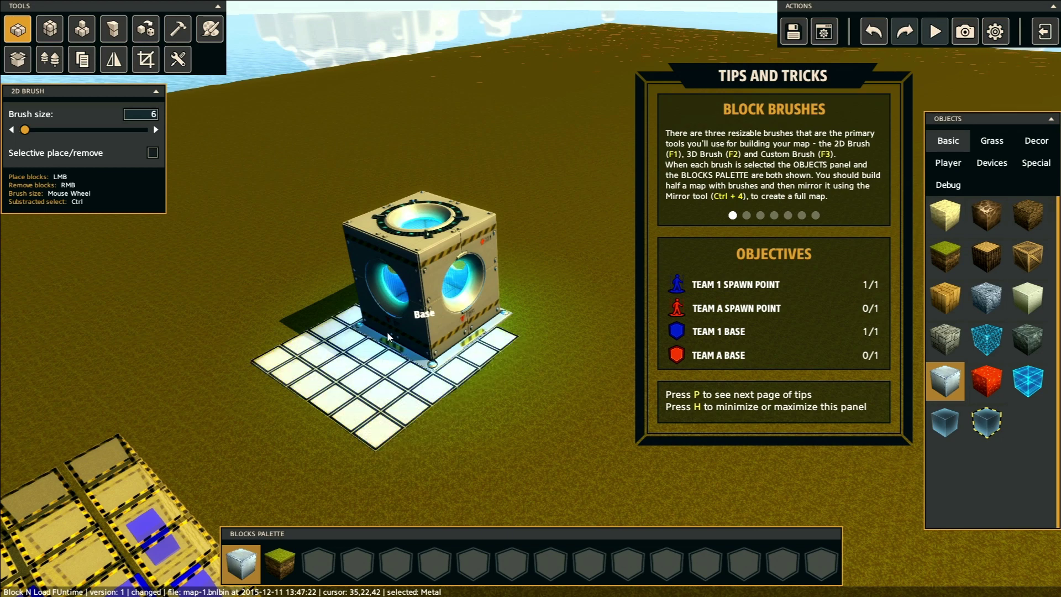
pyautogui.press('s')
pyautogui.moveTo(388, 337)
pyautogui.mouseDown(button='middle')
pyautogui.moveTo(292, 298)
pyautogui.moveTo(257, 354)
pyautogui.mouseUp(button='middle')
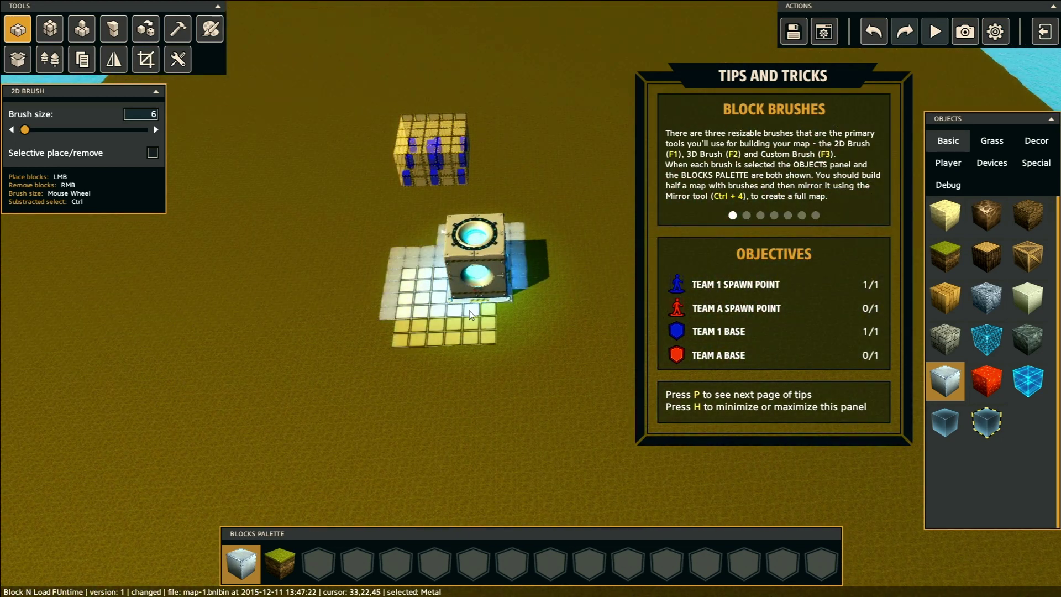
pyautogui.press('w')
pyautogui.moveTo(461, 337)
pyautogui.mouseDown(button='middle')
pyautogui.moveTo(536, 313)
pyautogui.moveTo(588, 344)
pyautogui.mouseUp(button='middle')
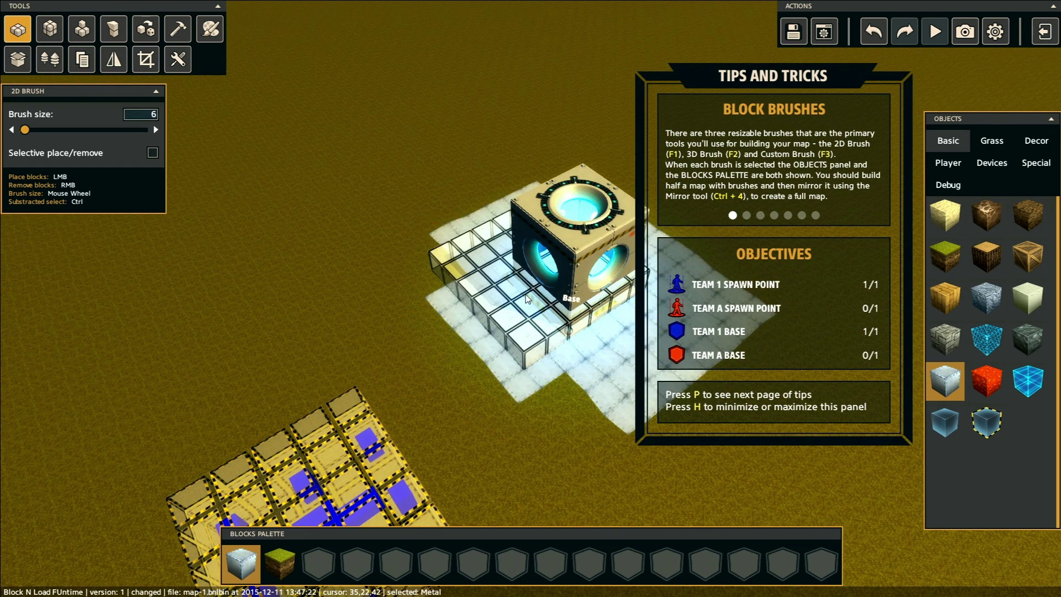
# Step: Paint Metal blocks into the ground around the Team 1 spawn point, undoing the stray stroke
pyautogui.moveTo(496, 317)
pyautogui.mouseDown(button='middle')
pyautogui.moveTo(480, 310)
pyautogui.moveTo(416, 329)
pyautogui.moveTo(431, 332)
pyautogui.mouseUp(button='middle')
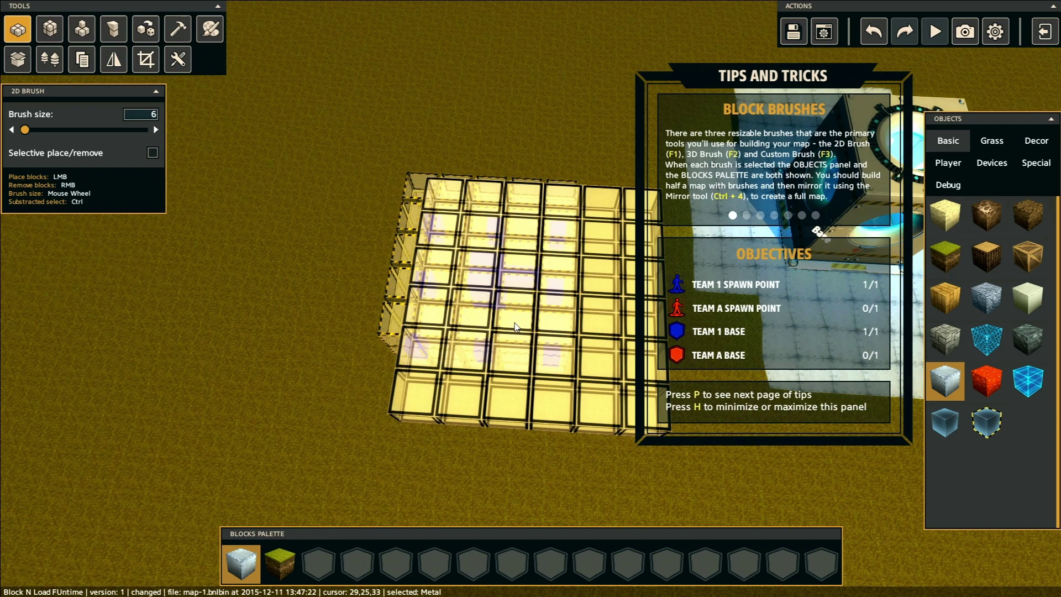
pyautogui.moveTo(568, 308)
pyautogui.mouseDown(button='middle')
pyautogui.moveTo(546, 310)
pyautogui.moveTo(661, 318)
pyautogui.mouseUp(button='middle')
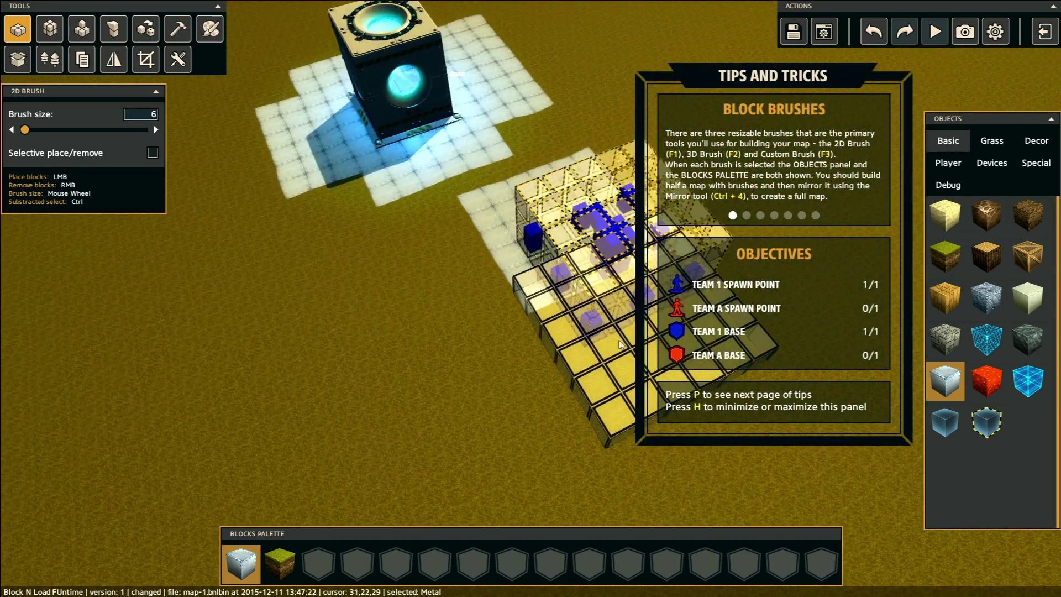
pyautogui.click(569, 336)
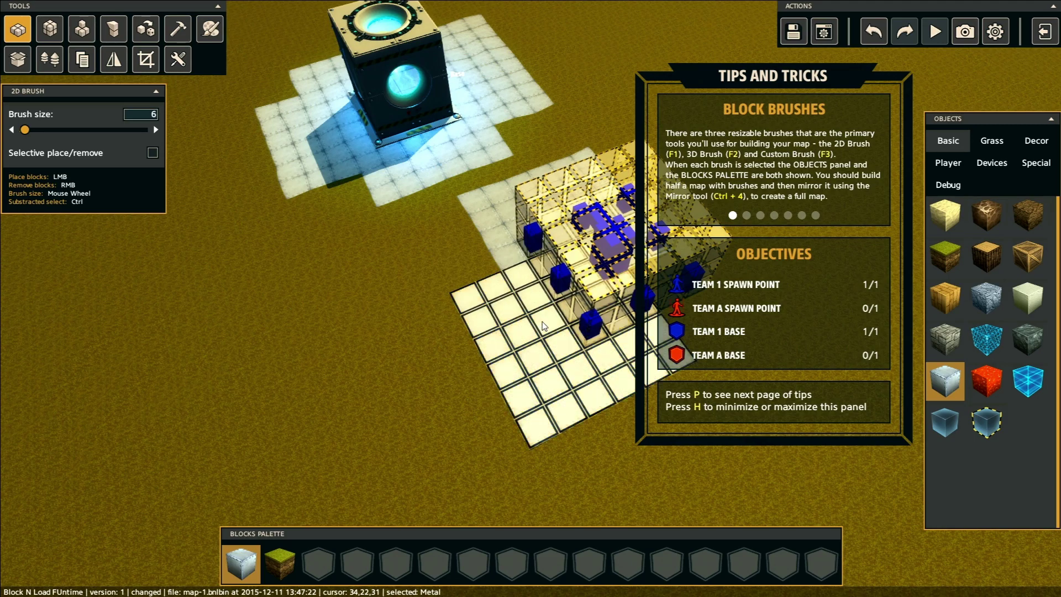
pyautogui.moveTo(522, 354)
pyautogui.mouseDown(button='middle')
pyautogui.moveTo(472, 334)
pyautogui.moveTo(450, 351)
pyautogui.mouseUp(button='middle')
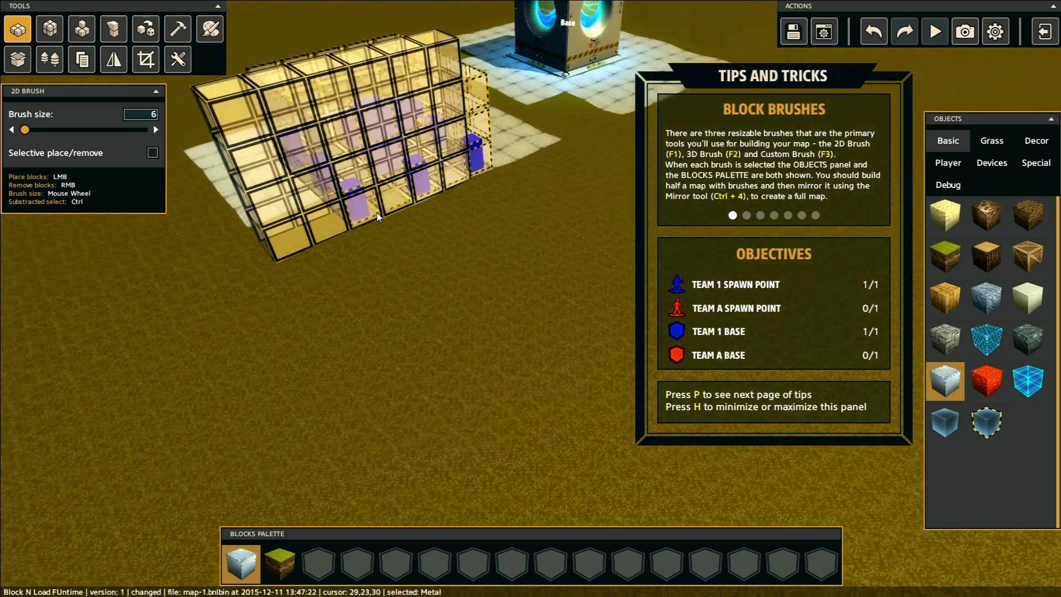
pyautogui.click(377, 214)
pyautogui.hotkey('ctrl', 'z')
pyautogui.click(404, 231)
pyautogui.moveTo(436, 243)
pyautogui.mouseDown(button='middle')
pyautogui.moveTo(567, 262)
pyautogui.moveTo(539, 250)
pyautogui.mouseUp(button='middle')
pyautogui.moveTo(538, 246); pyautogui.dragTo(154, 93, button='right')
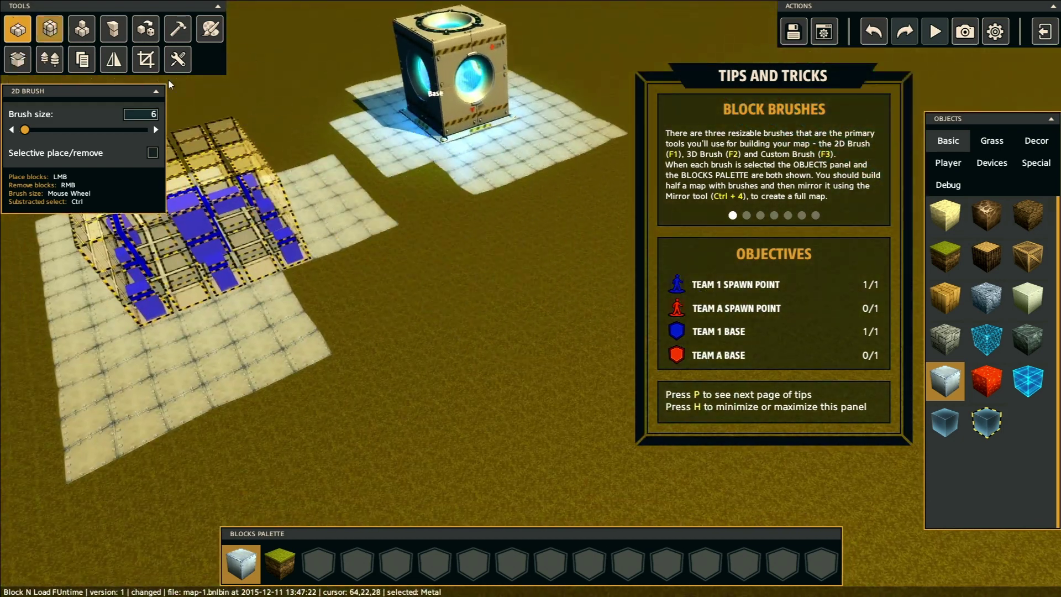
# Step: Preview different 2D Brush sizes up to 6, and the 3D Brush at size 5
pyautogui.scroll(-5, 489, 364)
pyautogui.scroll(3, 489, 364)
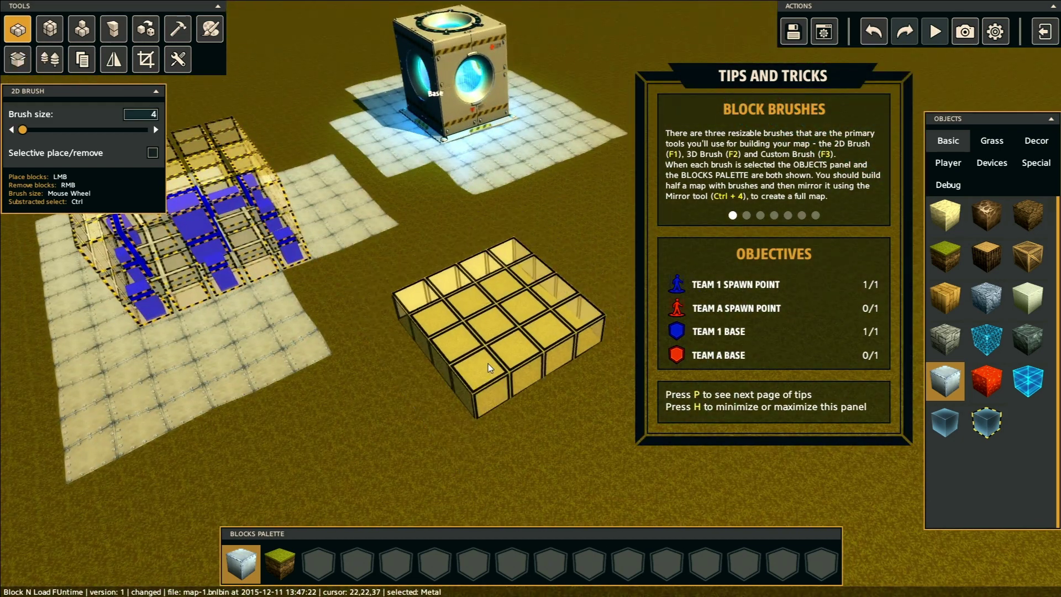
pyautogui.scroll(2, 488, 364)
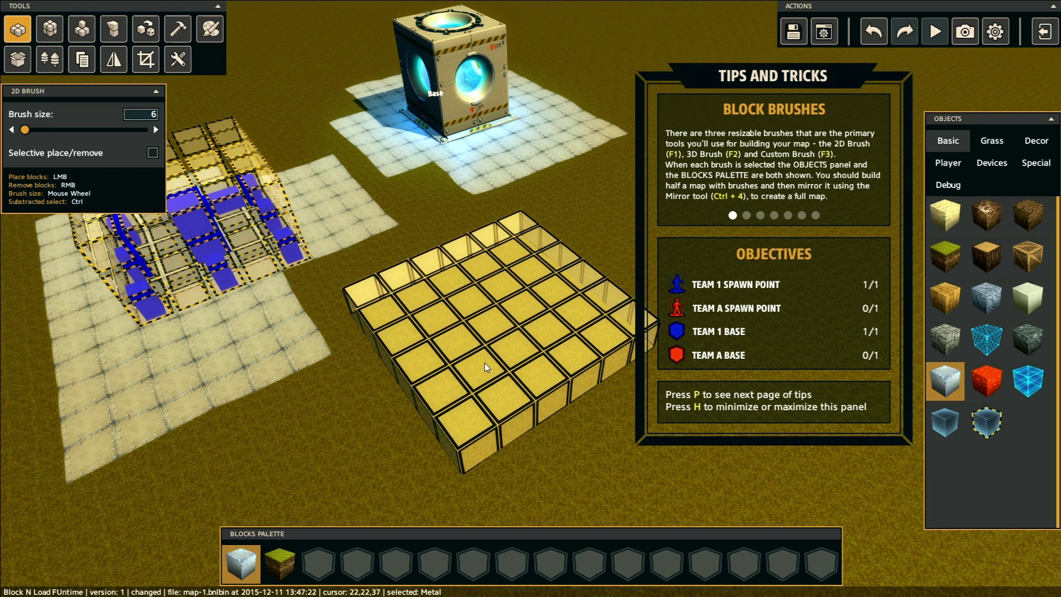
pyautogui.scroll(4, 506, 386)
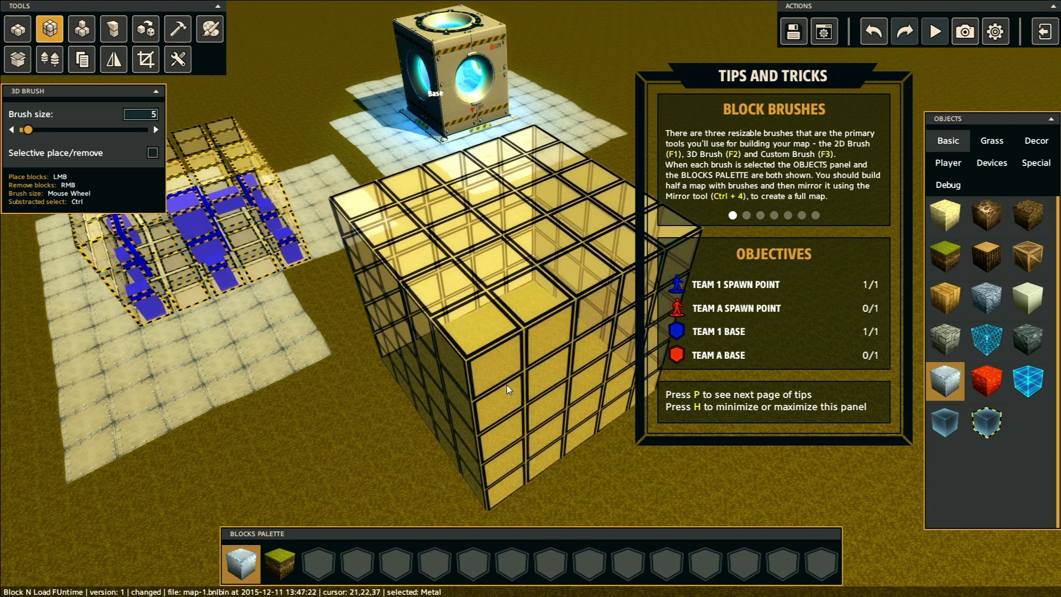
pyautogui.scroll(-4, 506, 385)
# Step: Try the Custom Brush at width 5, height 5 and length 2, reduce width and height to 1, and return to the 2D Brush
pyautogui.click(83, 30)
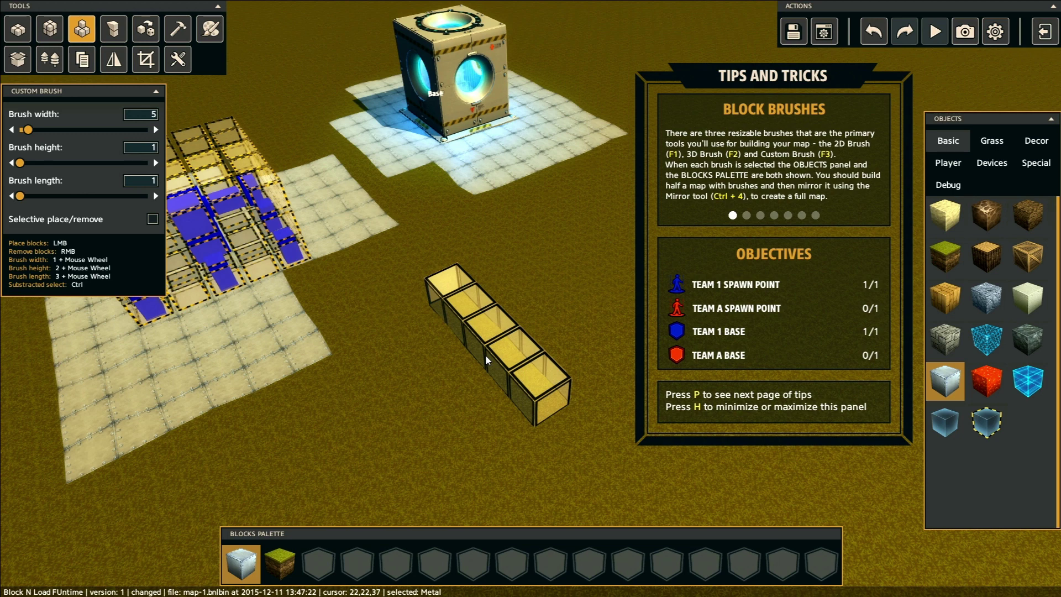
pyautogui.scroll(4, 485, 359)
pyautogui.scroll(1, 485, 359)
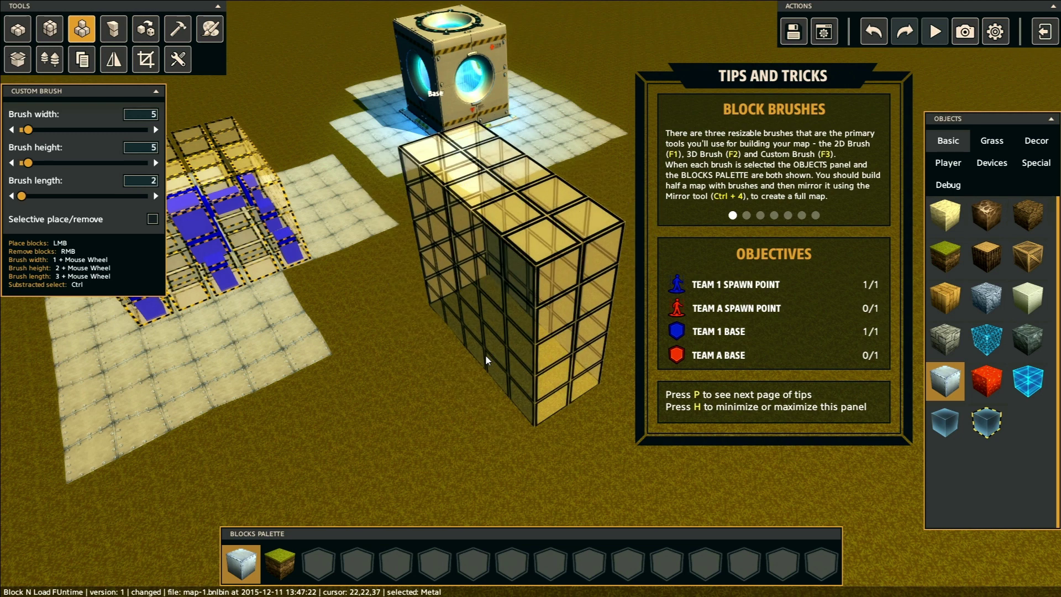
pyautogui.scroll(-4, 485, 360)
pyautogui.scroll(-2, 485, 359)
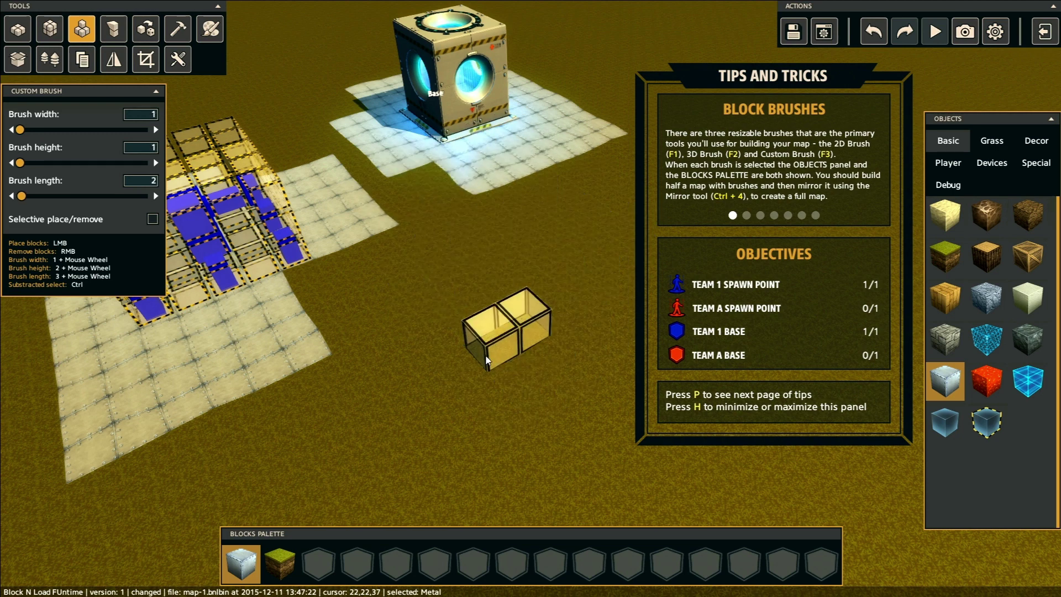
pyautogui.click(27, 30)
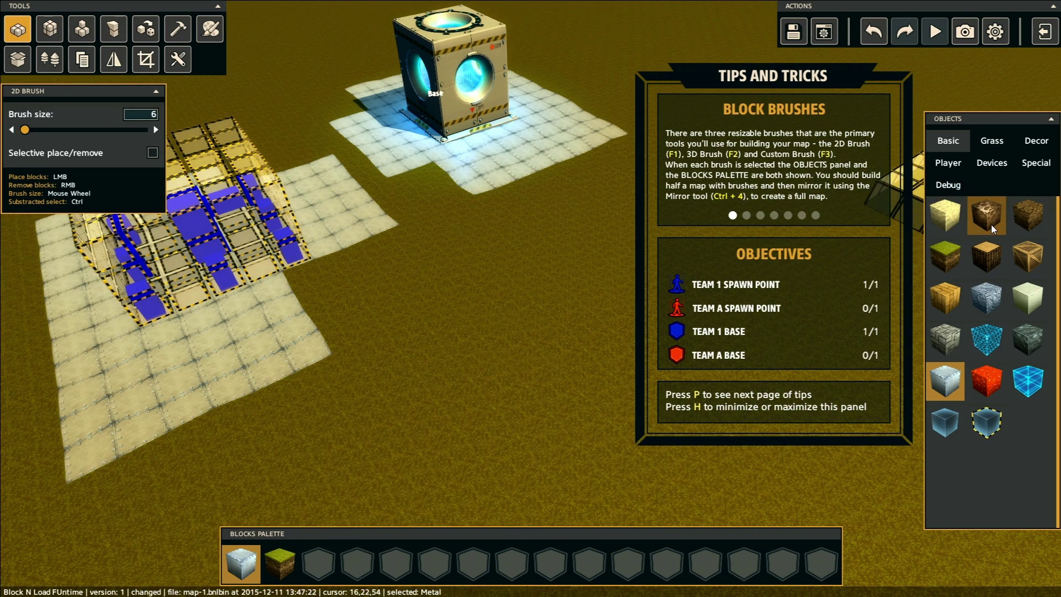
# Step: Place a raised layer of Metal blocks on the open turf beyond the base with the 2D Brush at size 7
pyautogui.press('w')
pyautogui.moveTo(460, 292)
pyautogui.mouseDown(button='middle')
pyautogui.moveTo(410, 316)
pyautogui.moveTo(373, 264)
pyautogui.moveTo(468, 227)
pyautogui.moveTo(476, 240)
pyautogui.mouseUp(button='middle')
pyautogui.press('s')
pyautogui.press('s')
pyautogui.press('w')
pyautogui.press('s')
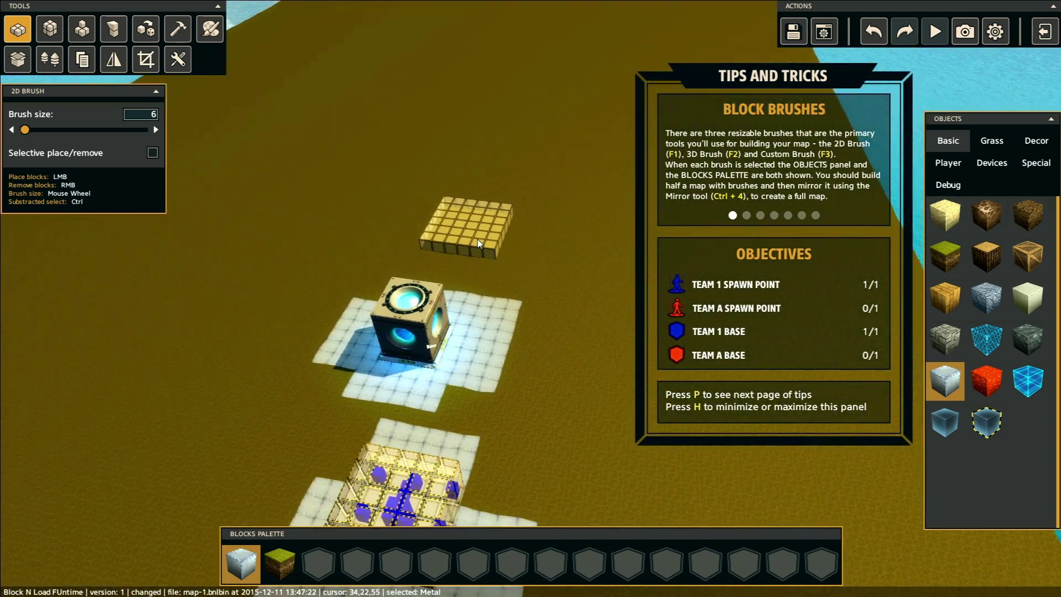
pyautogui.moveTo(478, 240)
pyautogui.mouseDown(button='right')
pyautogui.moveTo(393, 220)
pyautogui.moveTo(391, 234)
pyautogui.moveTo(408, 237)
pyautogui.mouseUp(button='right')
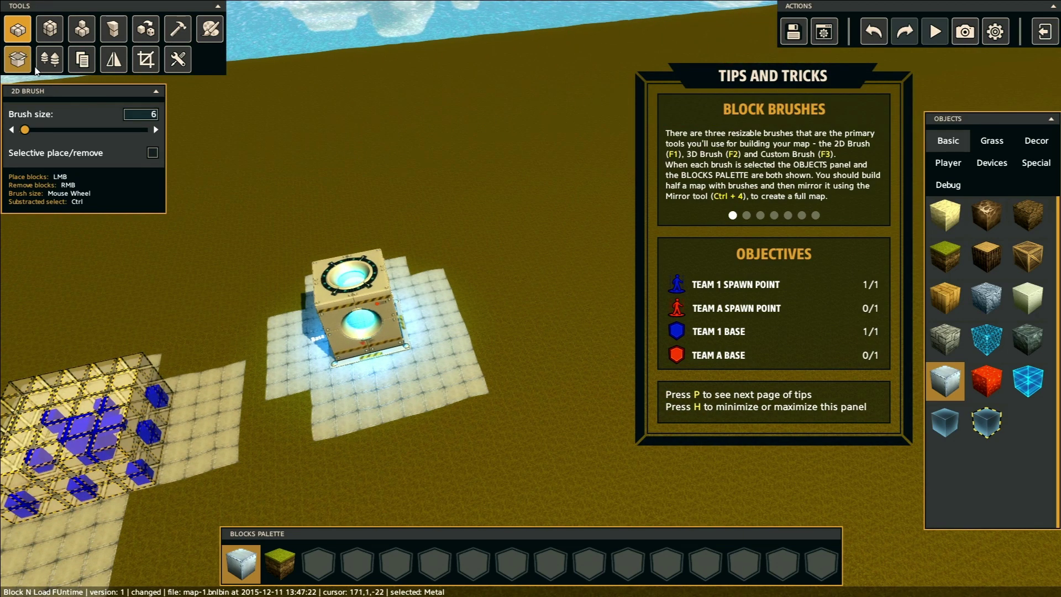
pyautogui.press('s')
pyautogui.moveTo(400, 154)
pyautogui.mouseDown(button='middle')
pyautogui.moveTo(419, 206)
pyautogui.moveTo(373, 193)
pyautogui.moveTo(455, 177)
pyautogui.moveTo(462, 196)
pyautogui.moveTo(446, 220)
pyautogui.mouseUp(button='middle')
pyautogui.scroll(1, 445, 220)
pyautogui.click(480, 252)
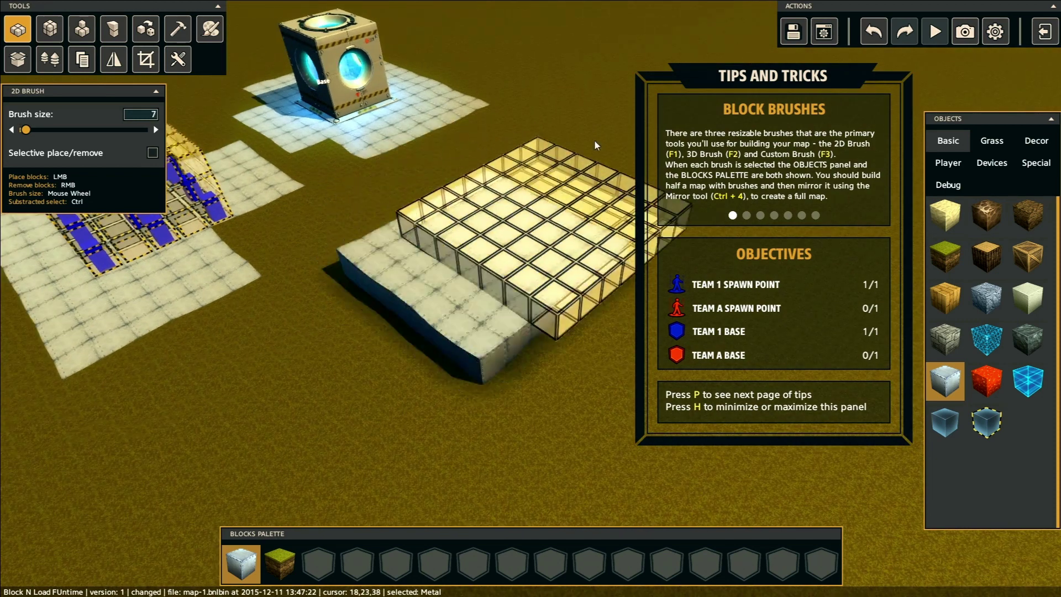
pyautogui.click(541, 198)
# Step: Remove the raised Metal layer and dig a rectangular pit into the turf with the 2D Brush at size 7
pyautogui.rightClick(490, 251)
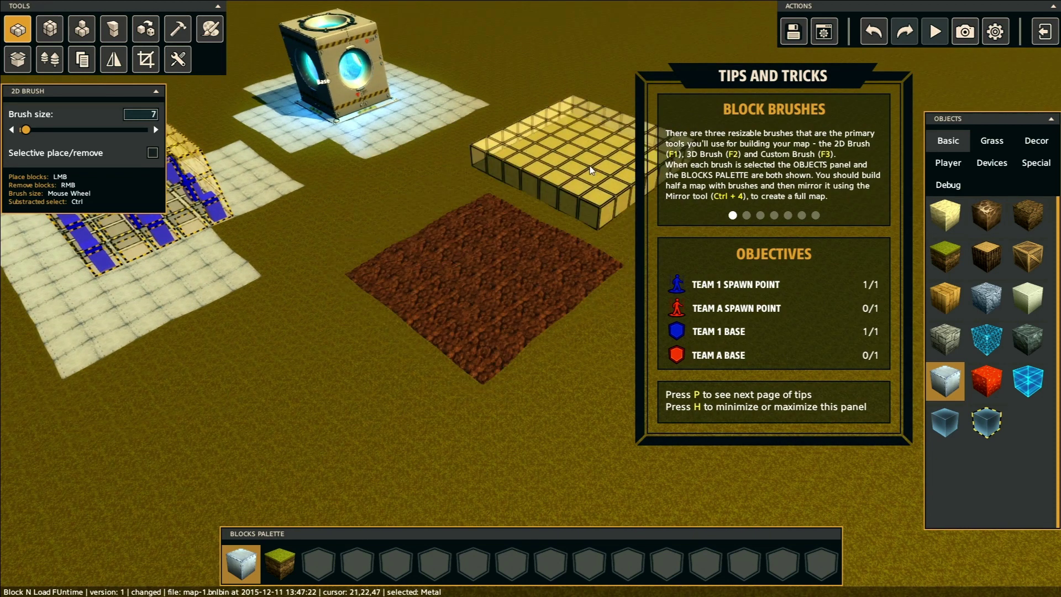
pyautogui.rightClick(492, 266)
pyautogui.moveTo(431, 281)
pyautogui.mouseDown(button='middle')
pyautogui.moveTo(440, 279)
pyautogui.moveTo(418, 295)
pyautogui.mouseUp(button='middle')
pyautogui.rightClick(307, 310)
pyautogui.rightClick(291, 292)
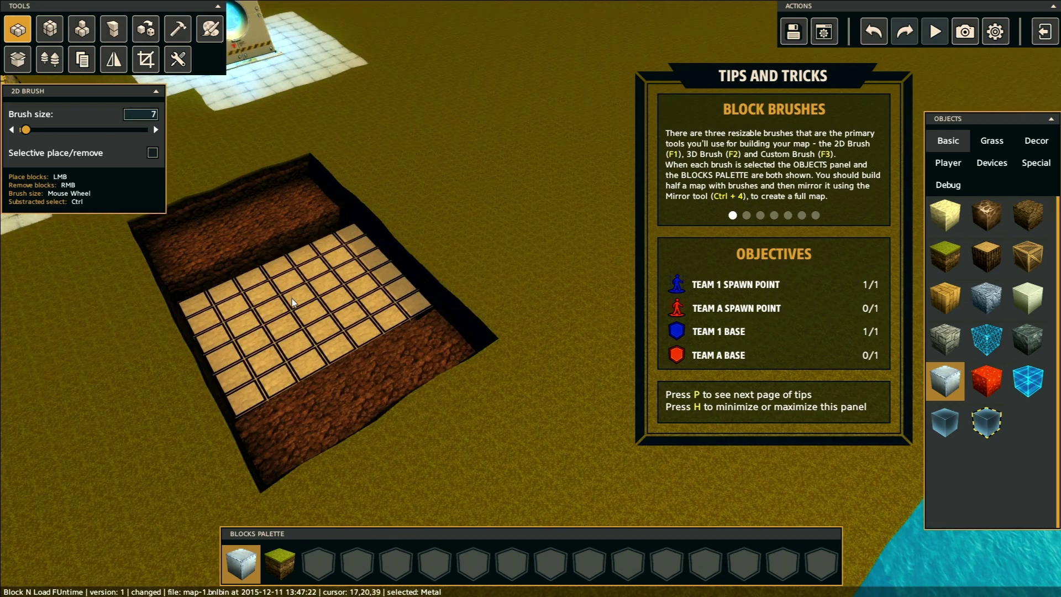
pyautogui.rightClick(292, 298)
# Step: Apply Mirror Along with colors switched to copy the Team 1 half of the map onto the Team A half
pyautogui.moveTo(374, 228); pyautogui.dragTo(450, 219, button='middle')
pyautogui.moveTo(450, 219); pyautogui.dragTo(342, 228, button='right')
pyautogui.click(113, 59)
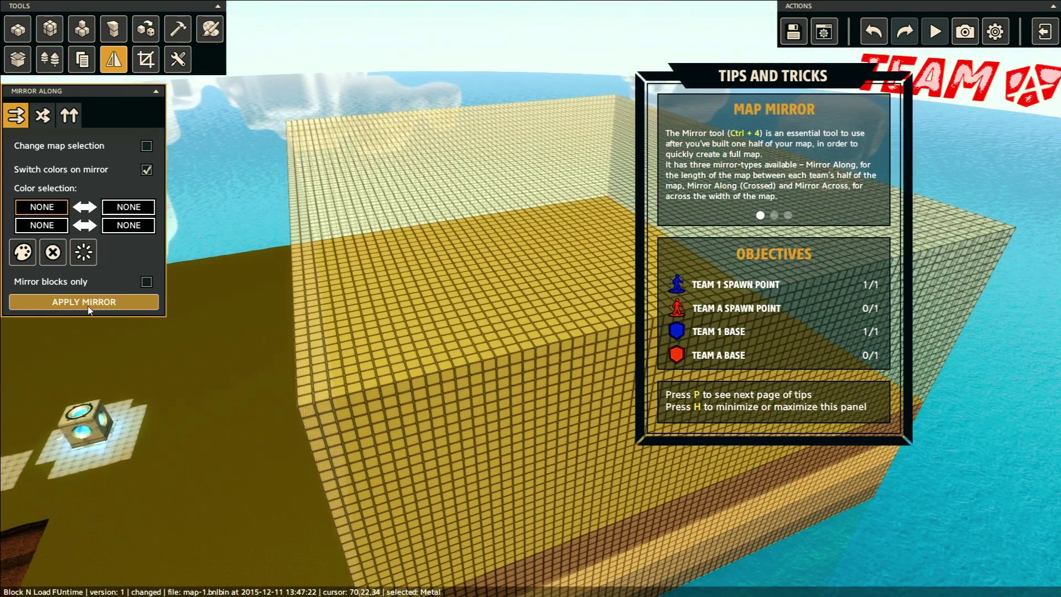
pyautogui.moveTo(476, 328); pyautogui.dragTo(415, 287, button='right')
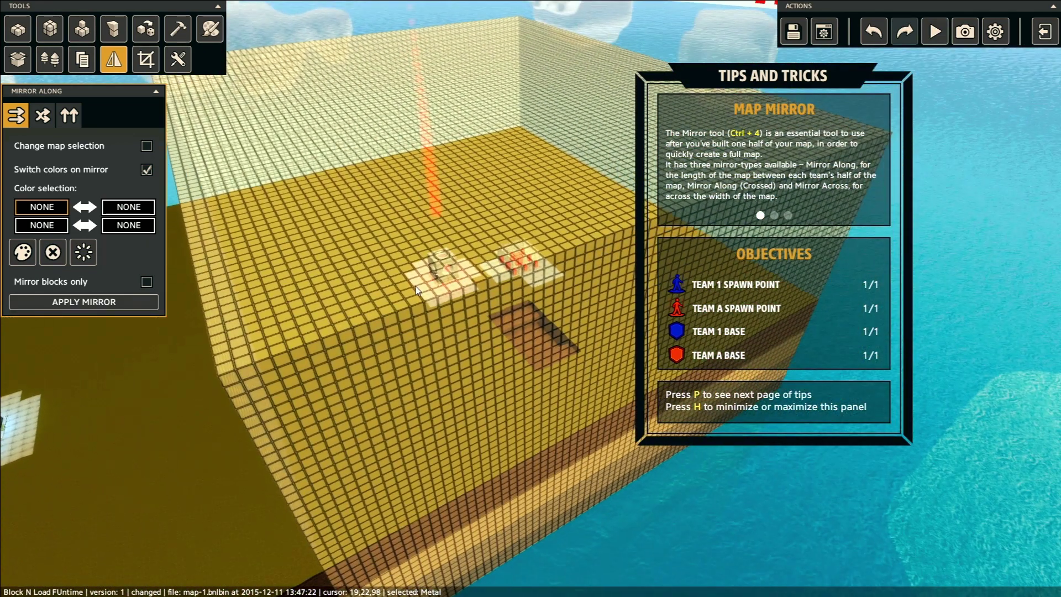
# Step: Return to the 2D Brush and turn on the map grid in the editor settings
pyautogui.click(17, 30)
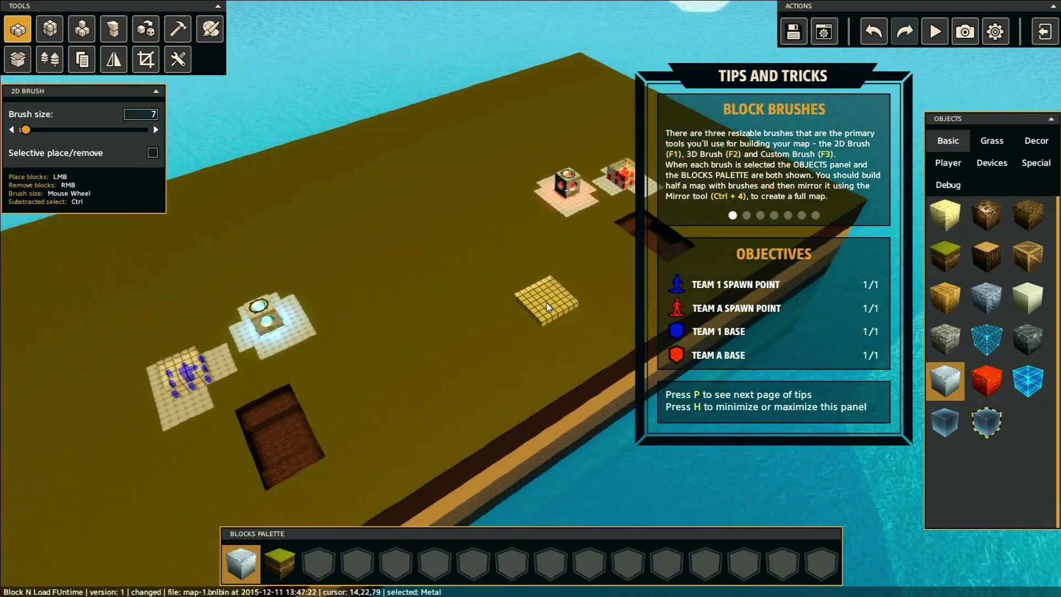
pyautogui.moveTo(545, 303); pyautogui.dragTo(521, 304, button='middle')
pyautogui.press('s')
pyautogui.press('d')
pyautogui.press('s')
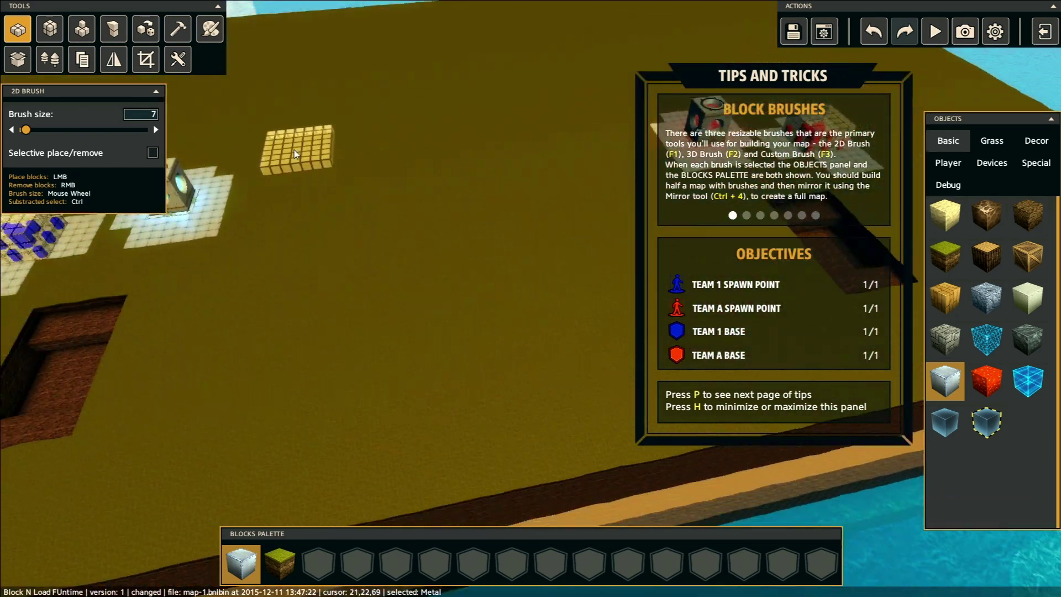
pyautogui.moveTo(294, 150); pyautogui.dragTo(349, 213, button='middle')
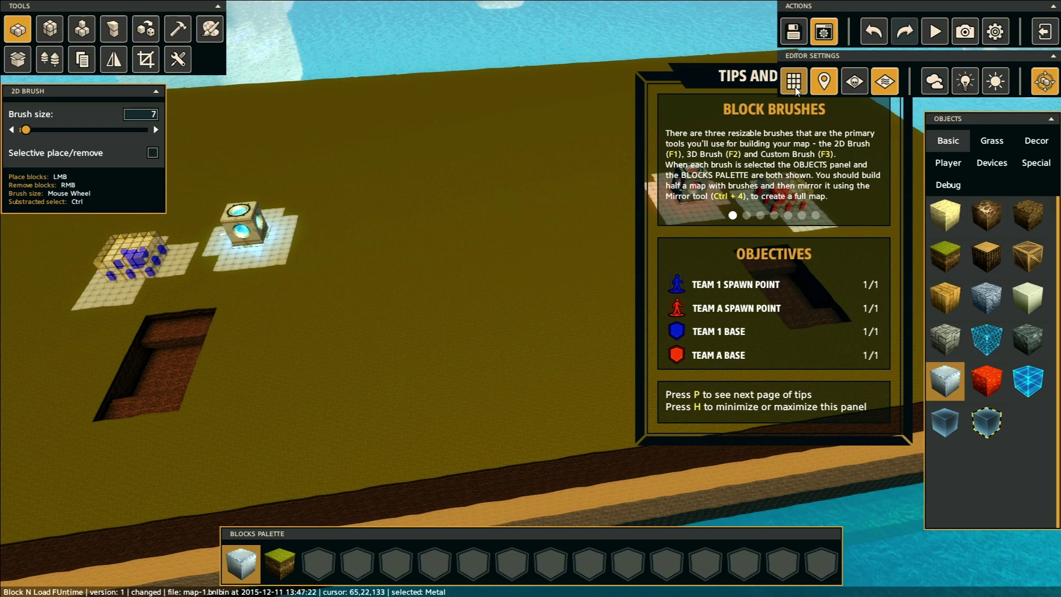
pyautogui.click(797, 92)
pyautogui.moveTo(379, 264); pyautogui.dragTo(399, 293, button='middle')
pyautogui.press('s')
pyautogui.press('w')
pyautogui.press('a')
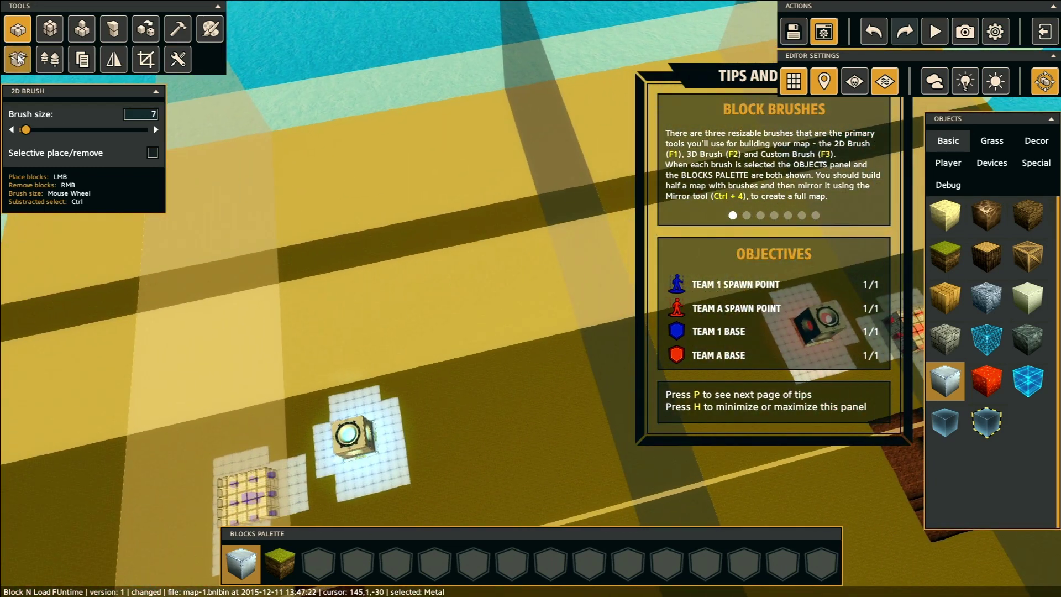
# Step: Place a Blockbuster Drop Point at the middle of the map's centre line with the Game Objects tool
pyautogui.click(19, 59)
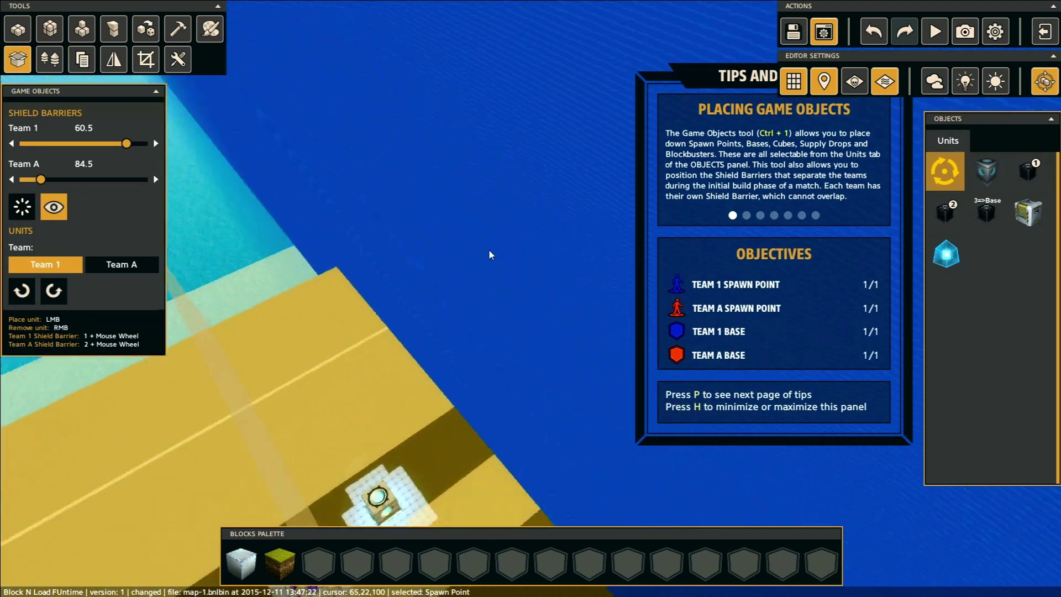
pyautogui.moveTo(489, 251); pyautogui.dragTo(851, 268, button='middle')
pyautogui.press('d')
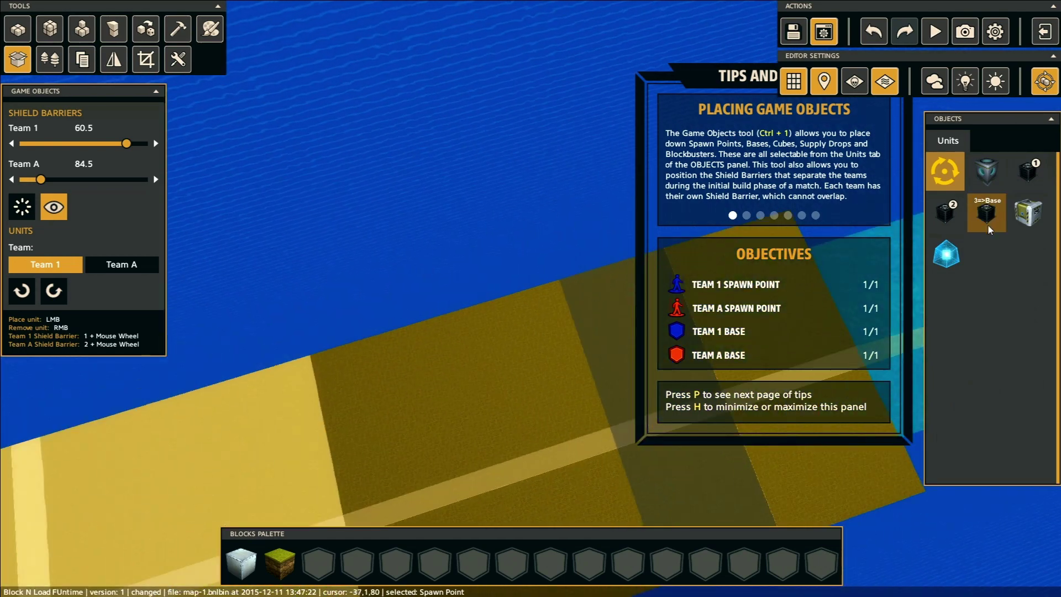
pyautogui.click(950, 255)
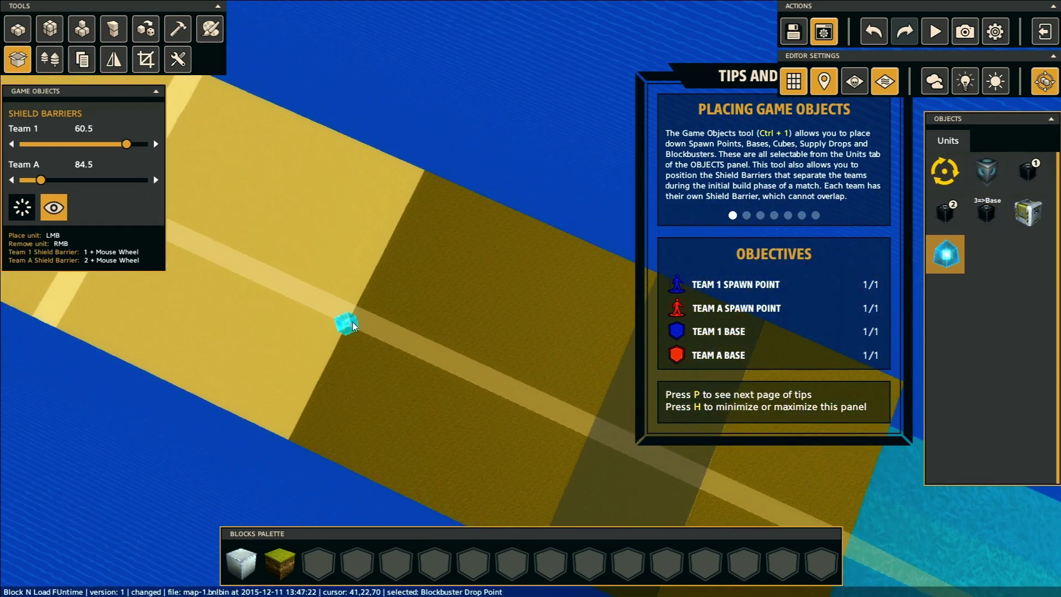
pyautogui.moveTo(418, 293); pyautogui.dragTo(424, 247, button='middle')
pyautogui.press('w')
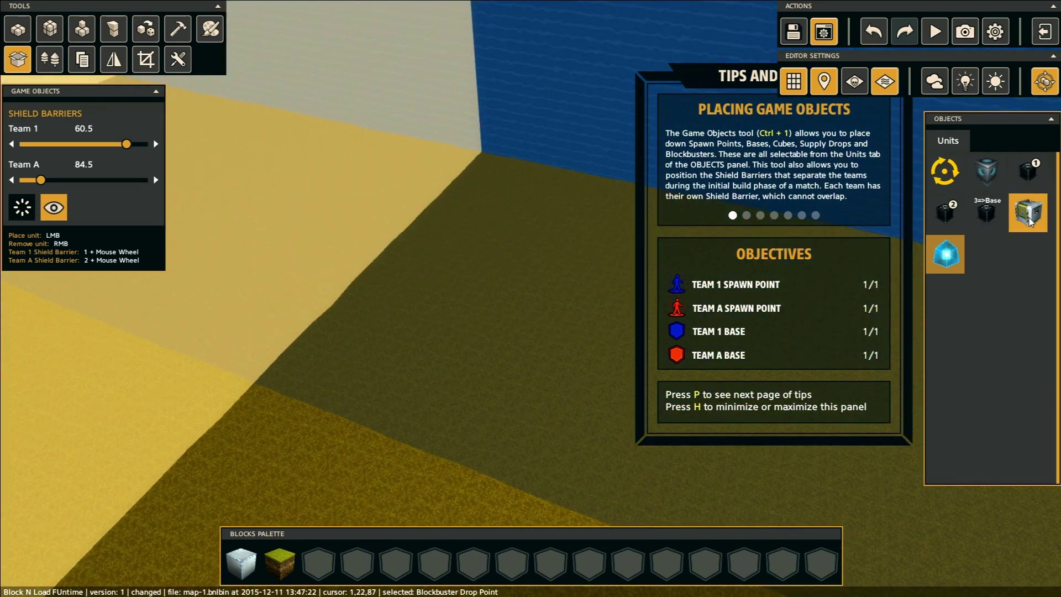
# Step: Place Supply Drop Points along the map's centre line on both sides of the Blockbuster Drop Point and return to the 2D Brush
pyautogui.press('w')
pyautogui.moveTo(264, 394); pyautogui.dragTo(501, 369, button='middle')
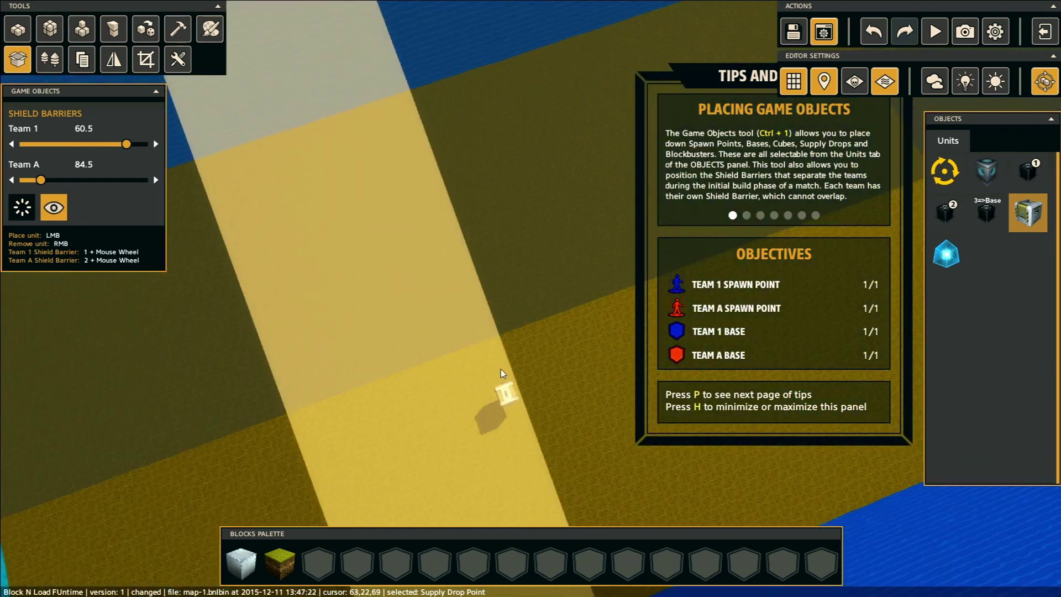
pyautogui.moveTo(498, 329); pyautogui.dragTo(456, 291, button='middle')
pyautogui.press('s')
pyautogui.press('F1')
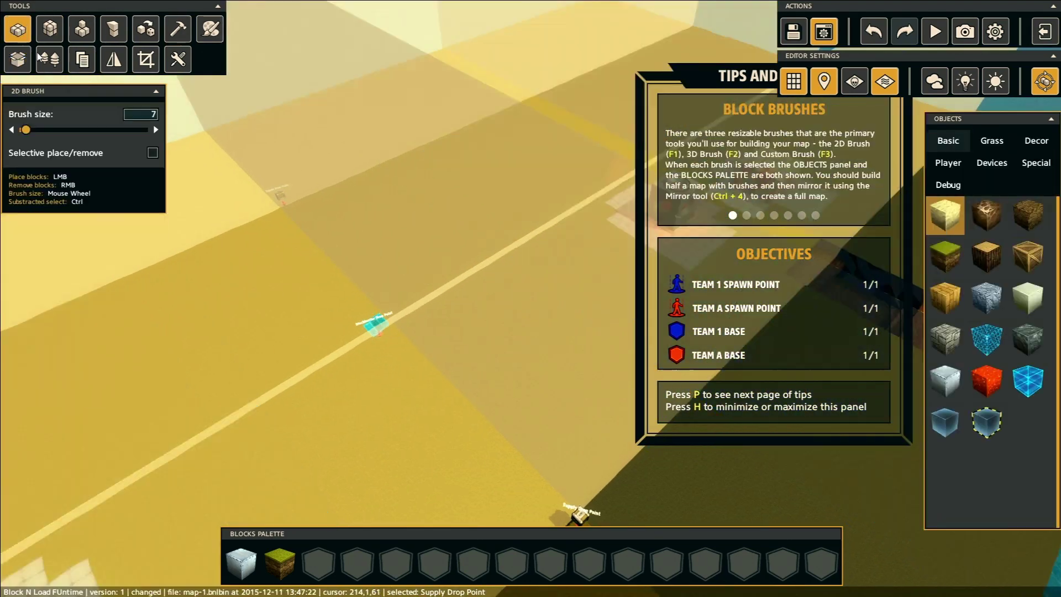
# Step: Examine the spawn point, base and shield barriers around the map with the Game Objects tool active
pyautogui.press('s')
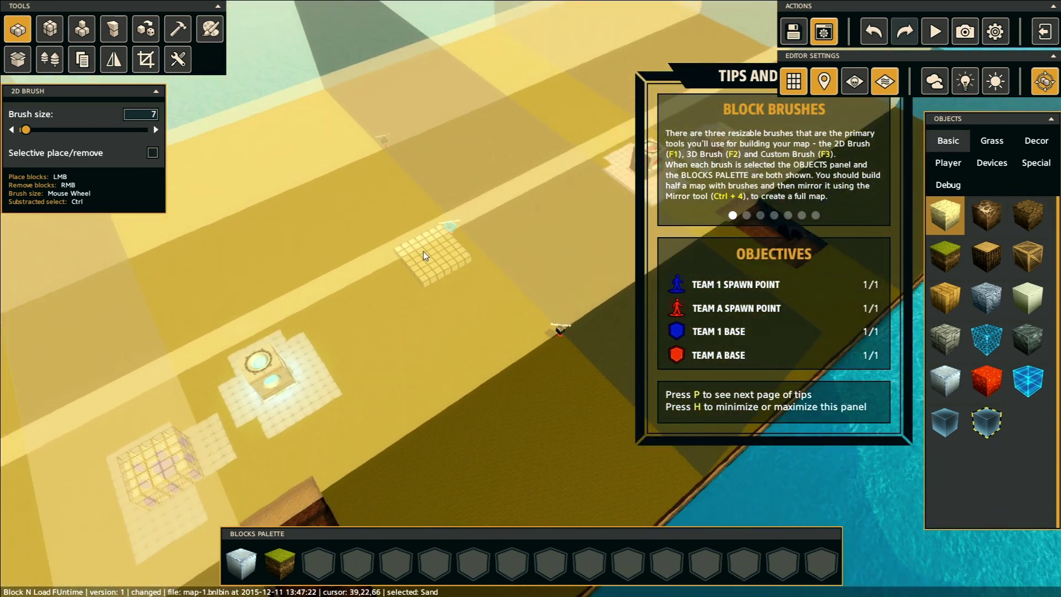
pyautogui.click(19, 59)
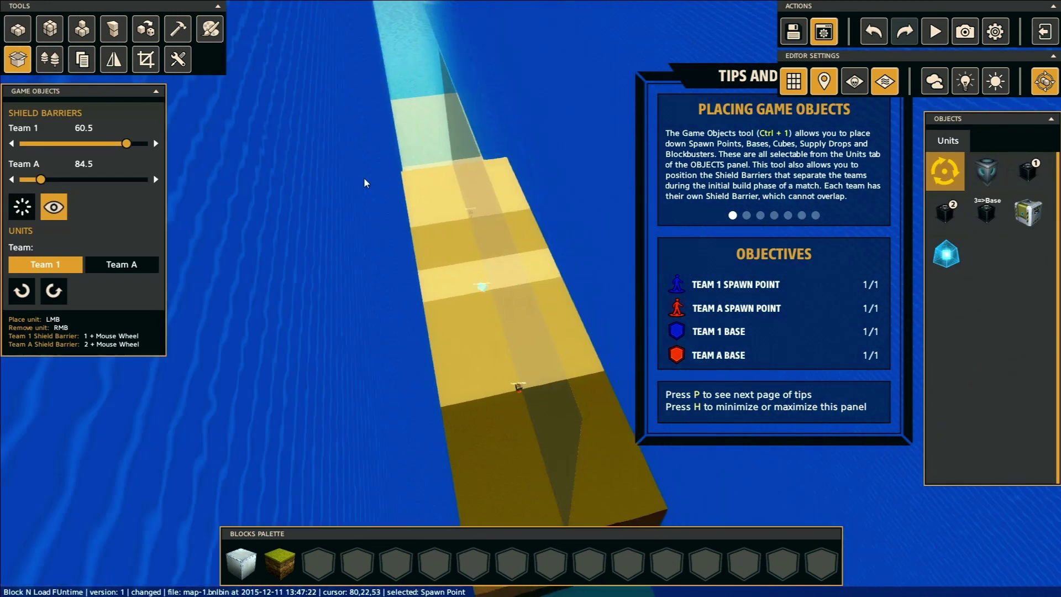
pyautogui.press('w')
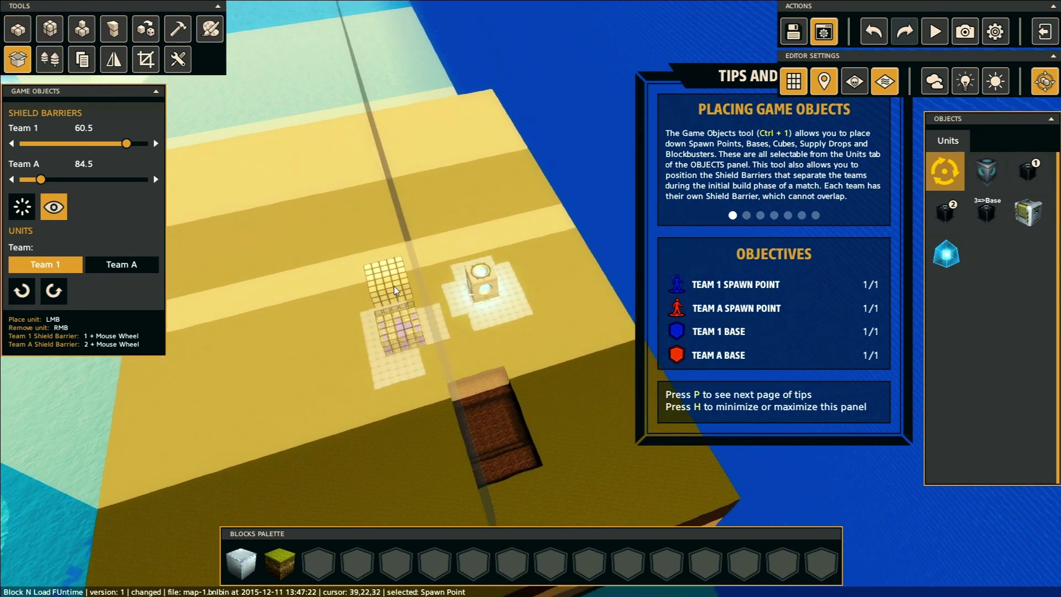
pyautogui.press('d')
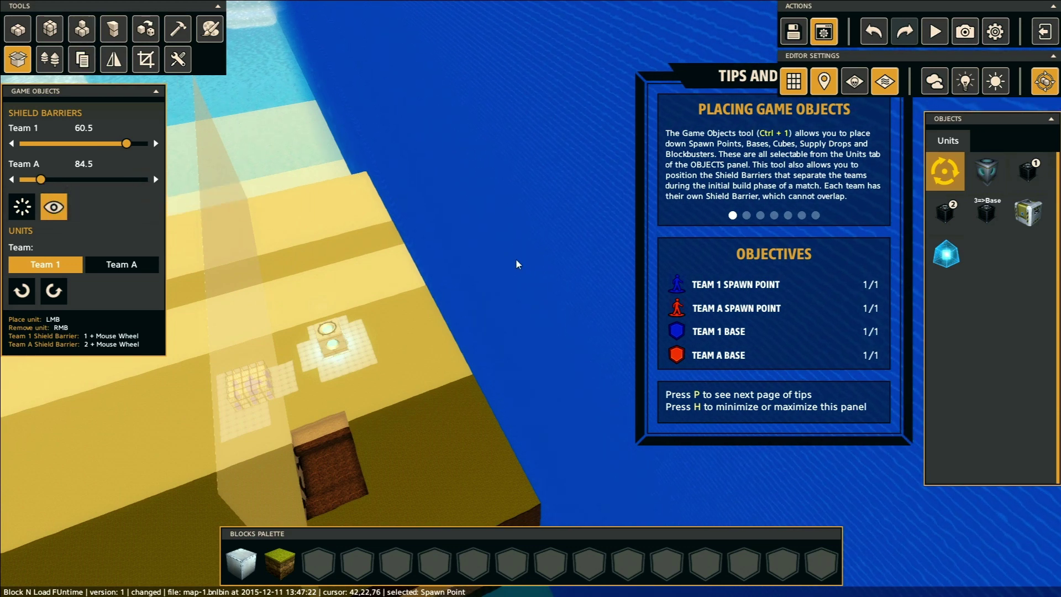
pyautogui.moveTo(515, 257)
pyautogui.mouseDown(button='middle')
pyautogui.moveTo(521, 249)
pyautogui.moveTo(495, 261)
pyautogui.mouseUp(button='middle')
pyautogui.press('s')
pyautogui.press('a')
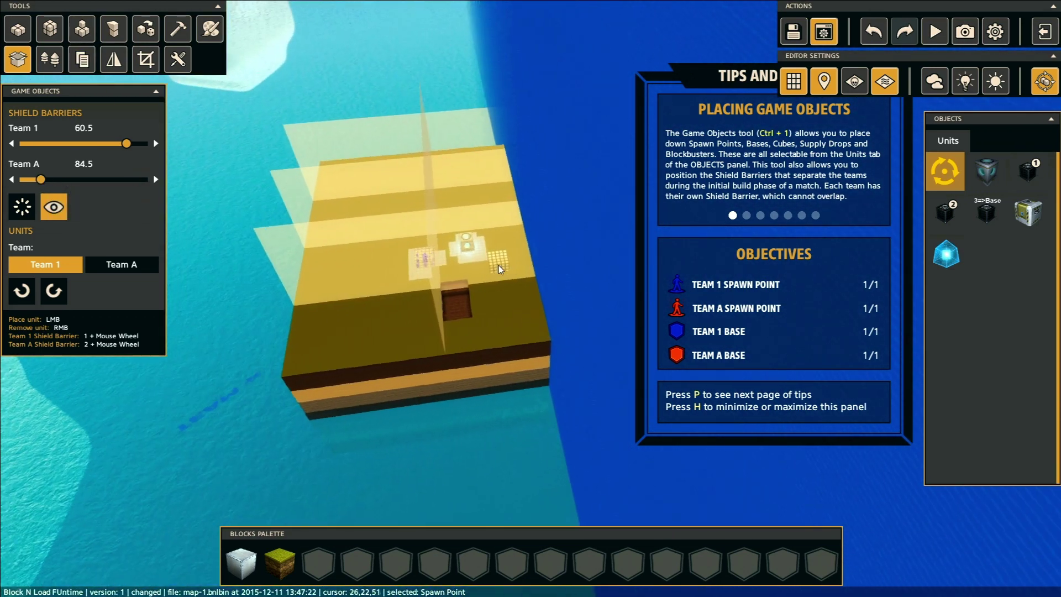
pyautogui.press('d')
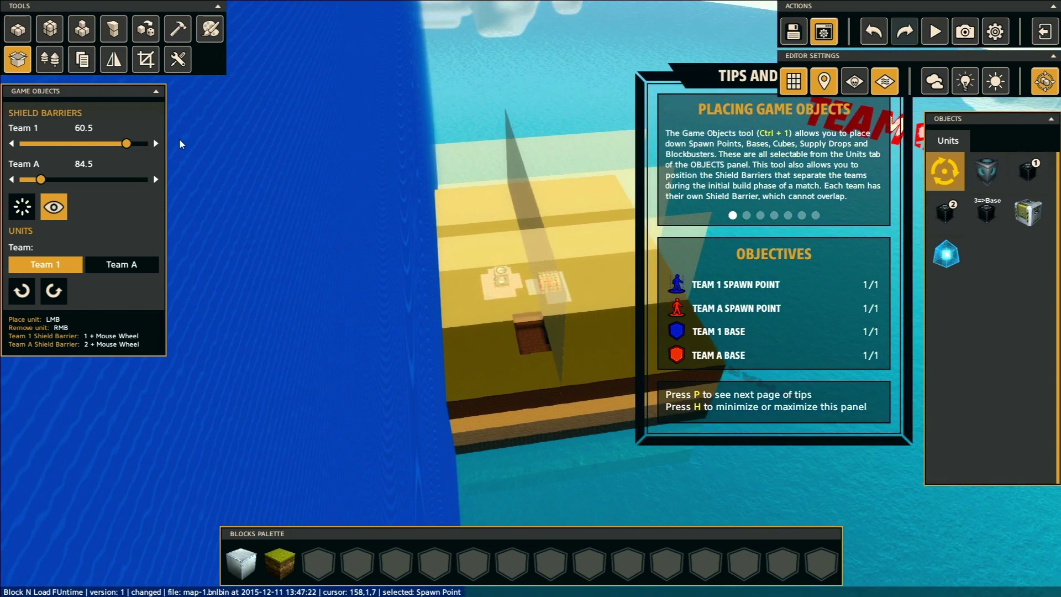
pyautogui.press('a')
pyautogui.moveTo(436, 242); pyautogui.dragTo(461, 246, button='middle')
pyautogui.press('w')
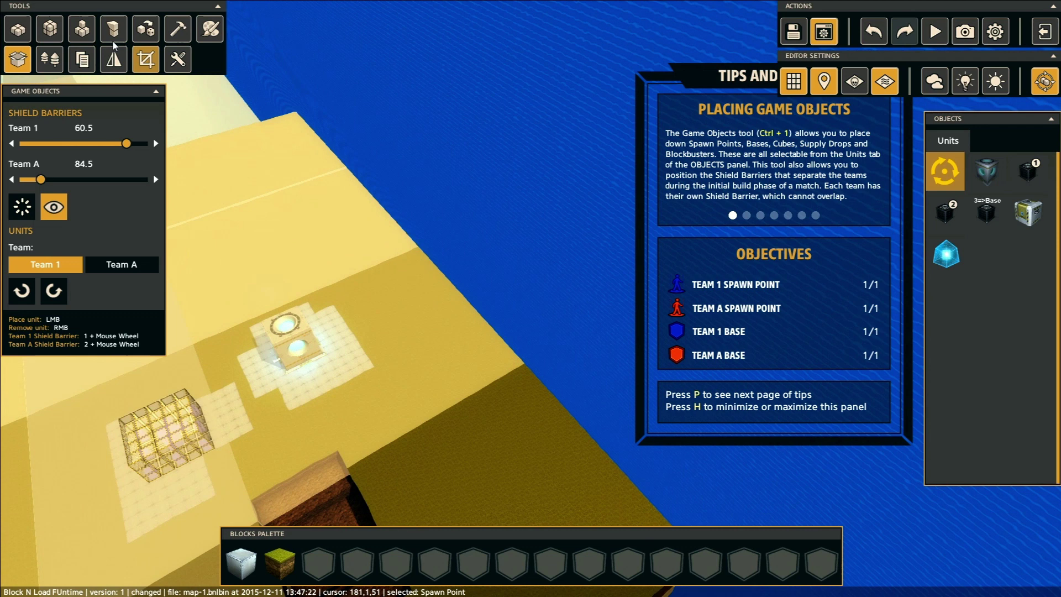
# Step: Return to the 2D Brush, save the map and start a test match as Astarella on Team 1
pyautogui.click(17, 30)
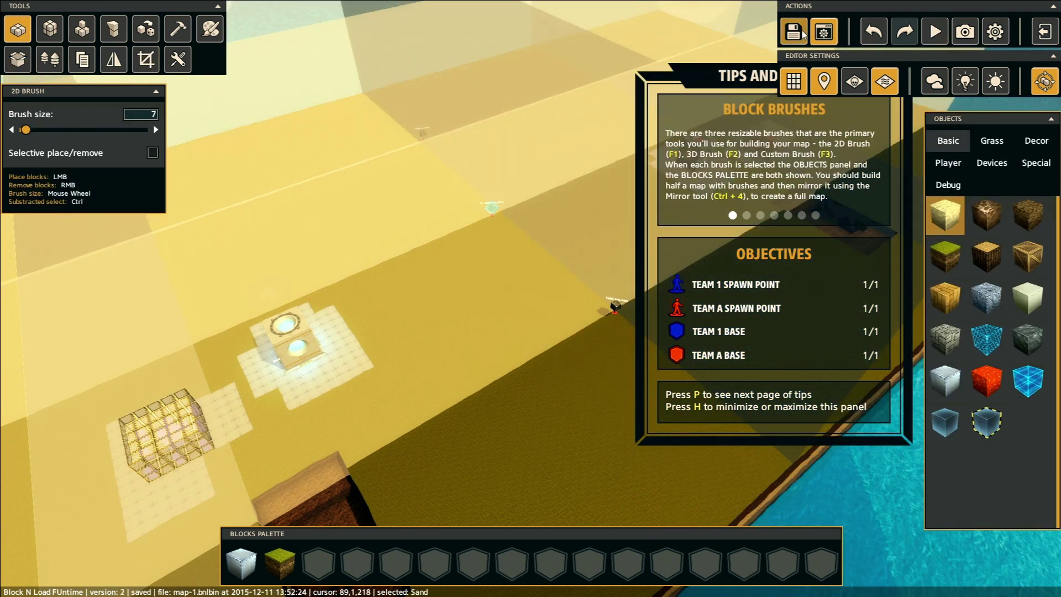
pyautogui.click(936, 33)
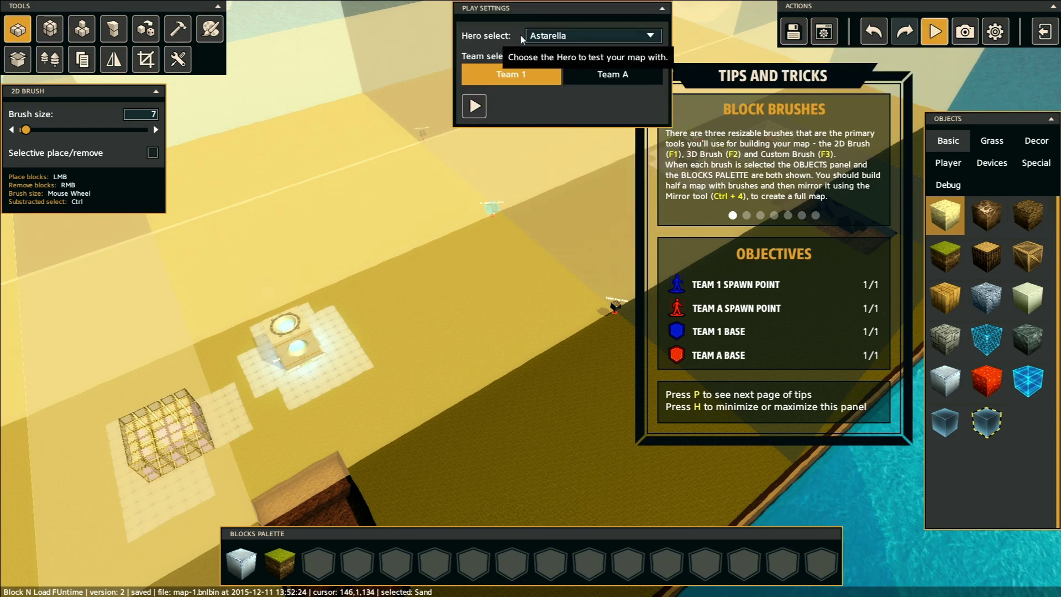
pyautogui.click(477, 111)
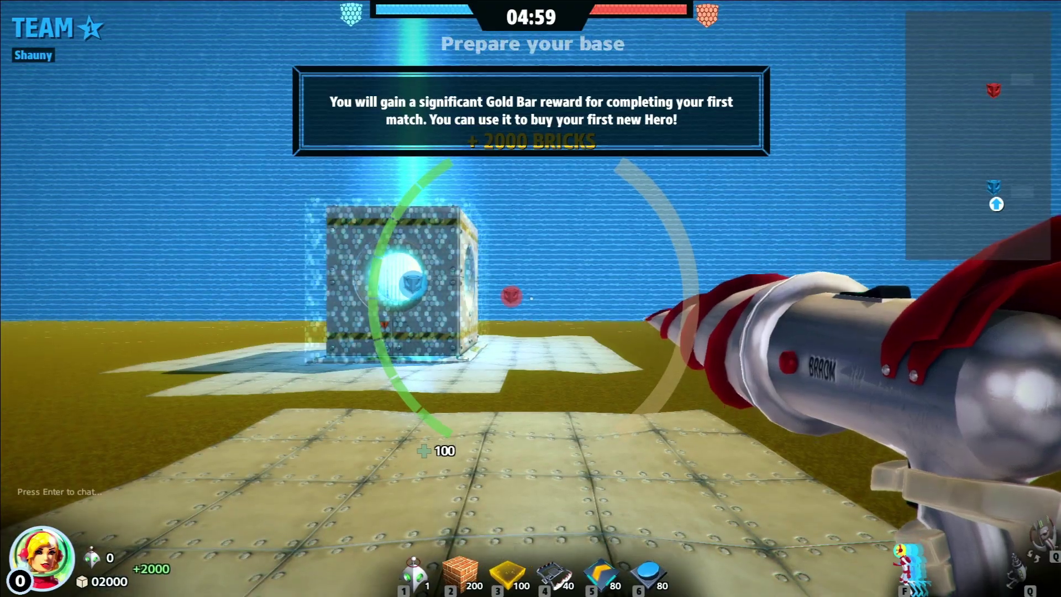
# Step: Inspect the Team 1 base, its metal floor and the dug pit on foot during the build phase
pyautogui.press('w')
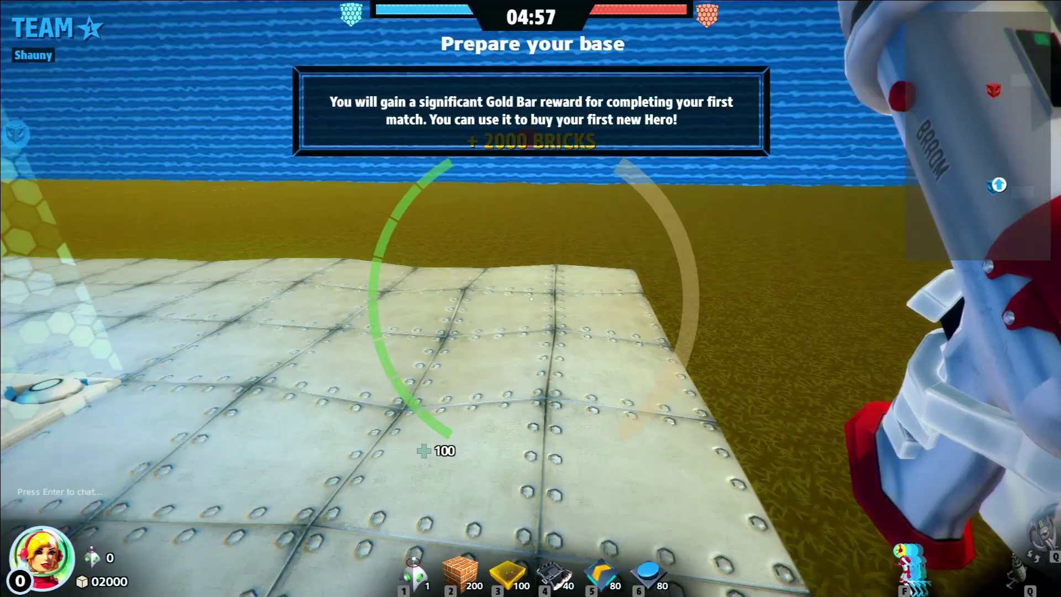
pyautogui.press('f')
pyautogui.press('w')
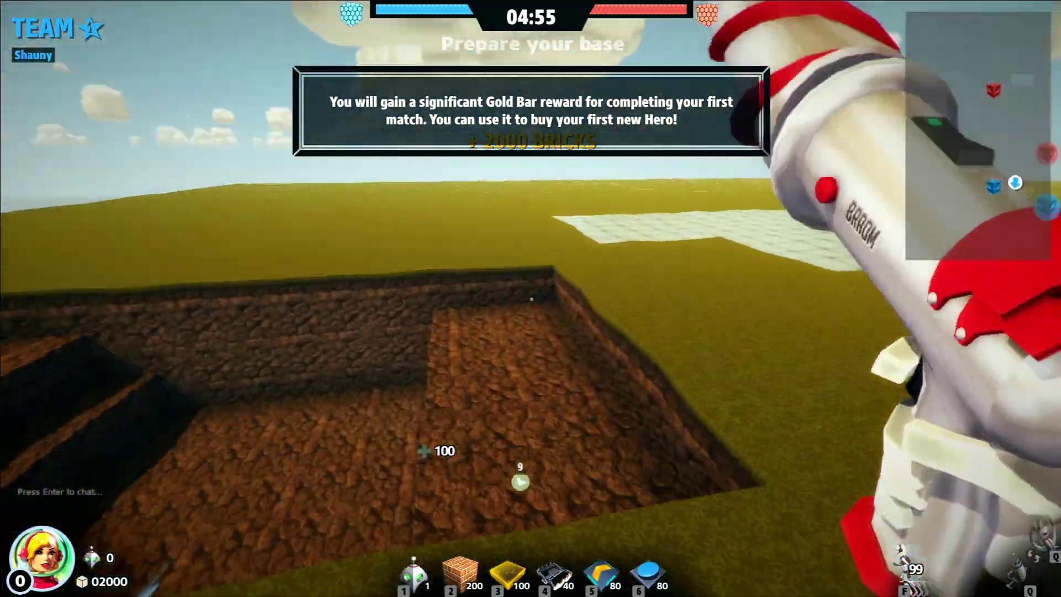
pyautogui.press('w')
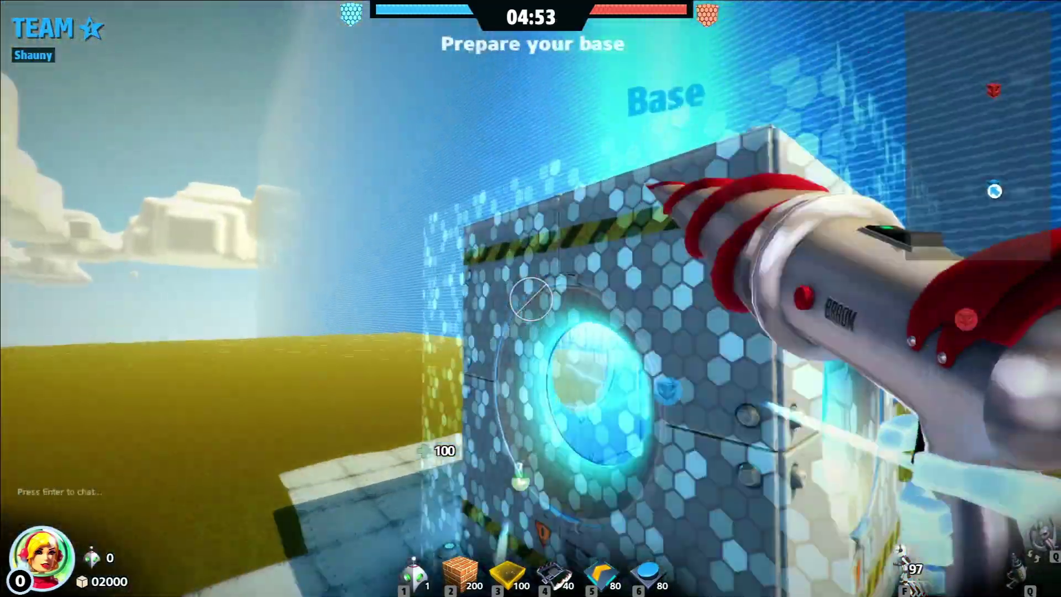
pyautogui.press('space')
pyautogui.press('w')
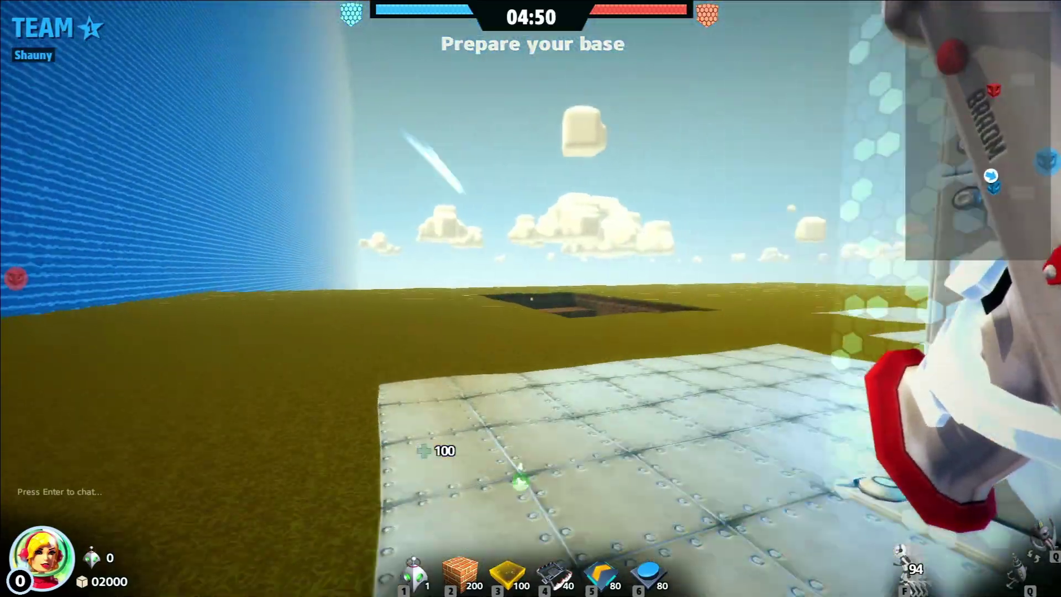
pyautogui.click(530, 298)
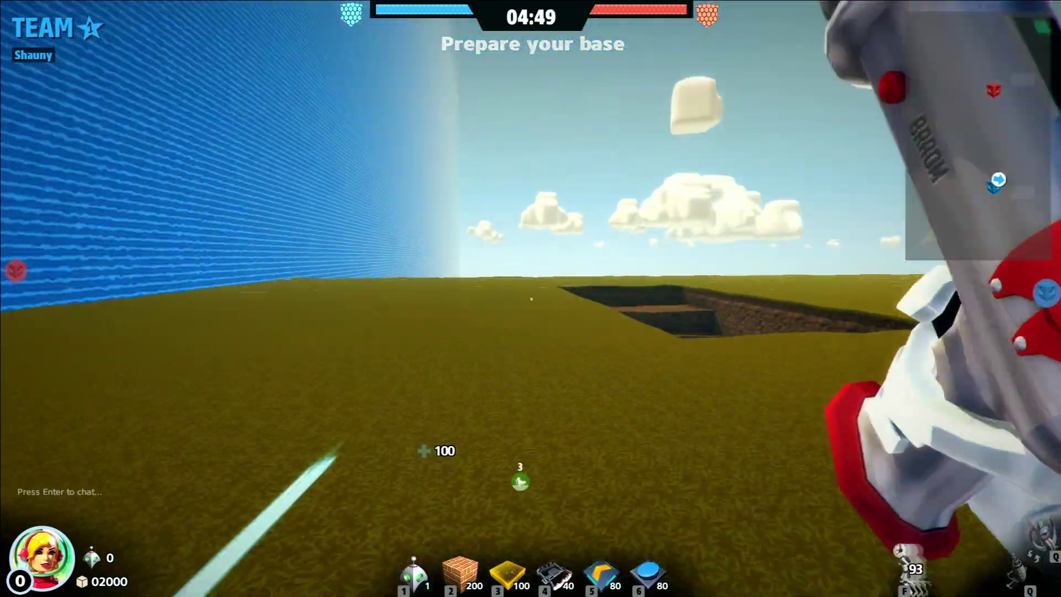
# Step: Skip the build phase and resume the test match
pyautogui.press('Escape')
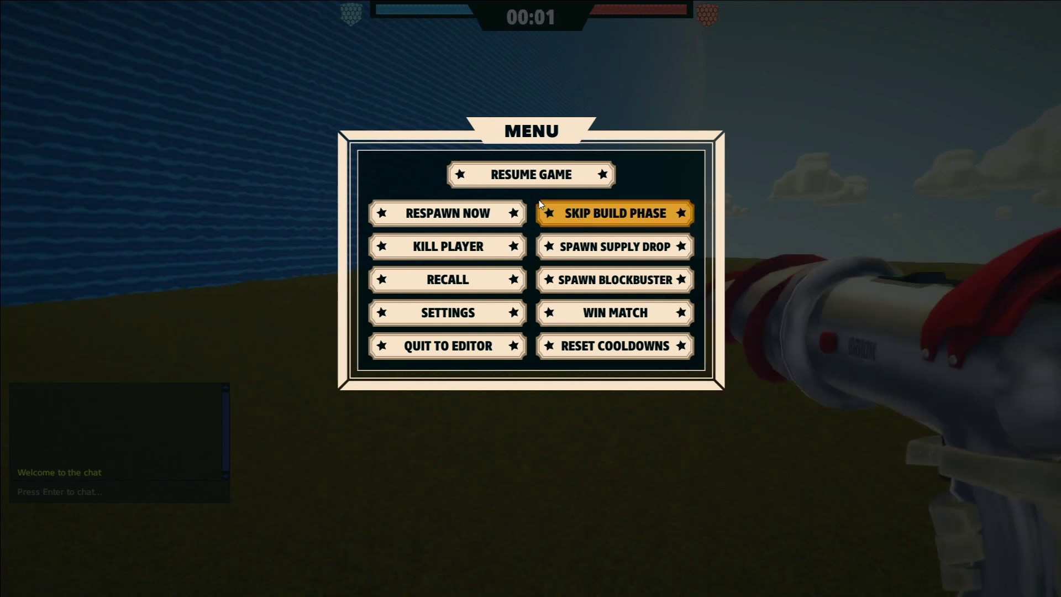
pyautogui.click(538, 180)
pyautogui.hotkey('shift', 'w')
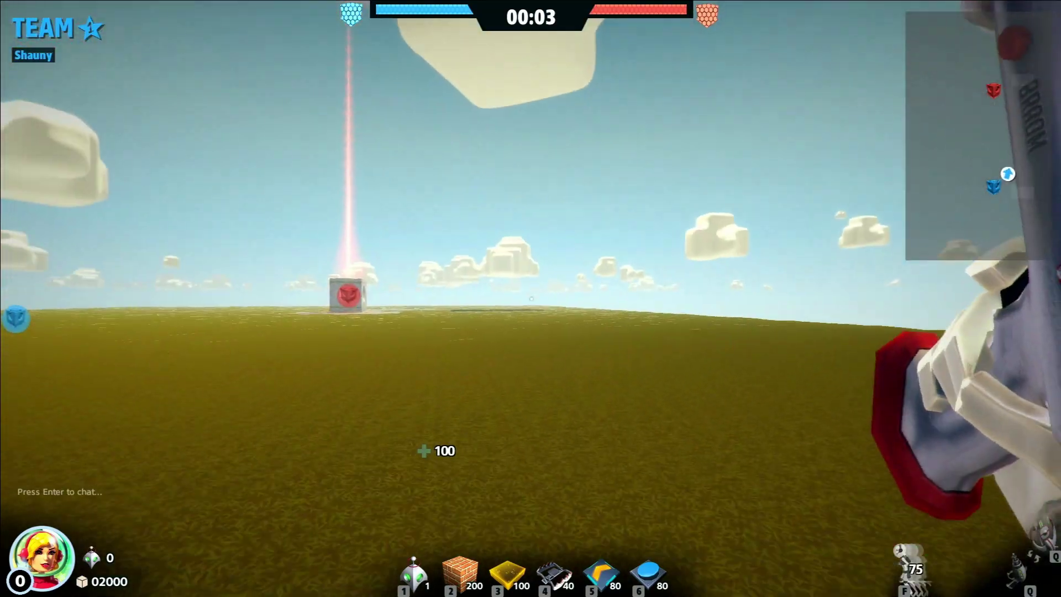
# Step: Run across the open turf to check the Team A base and its surroundings
pyautogui.hotkey('shift', 'w')
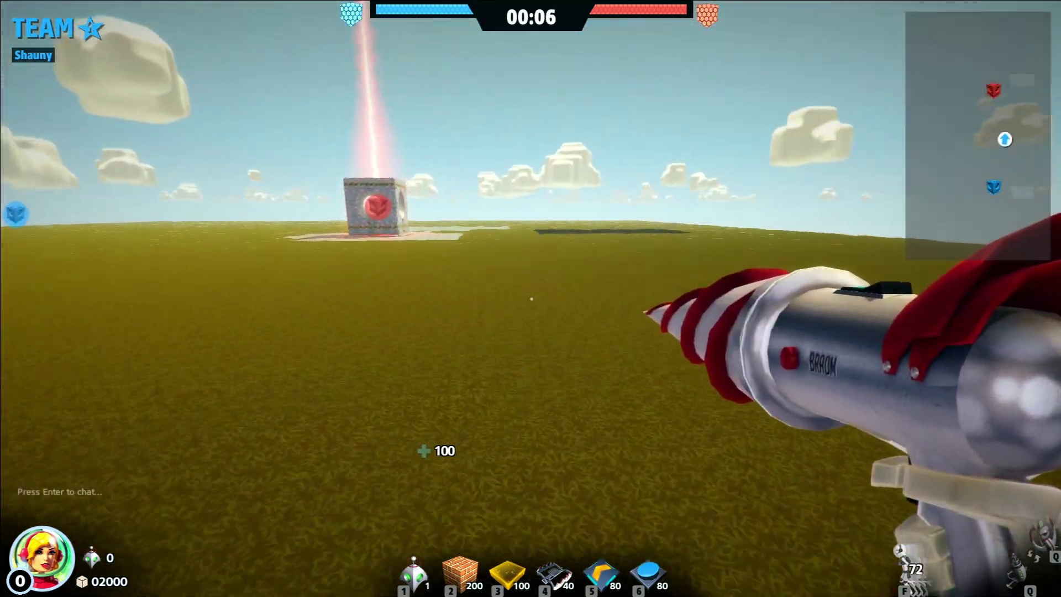
pyautogui.click(531, 299)
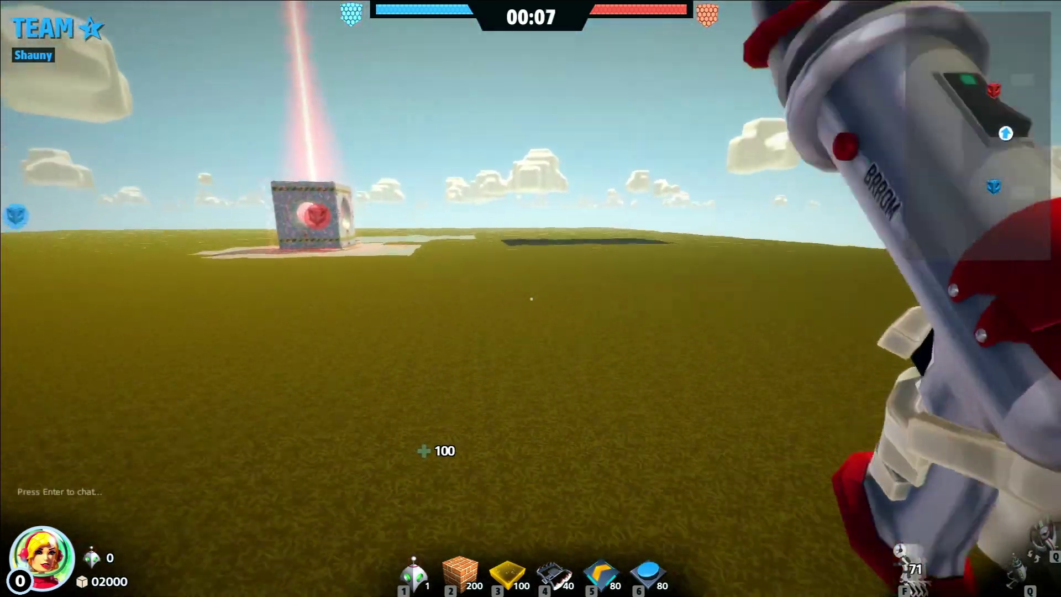
pyautogui.press('w')
pyautogui.click(531, 299)
pyautogui.click(531, 299)
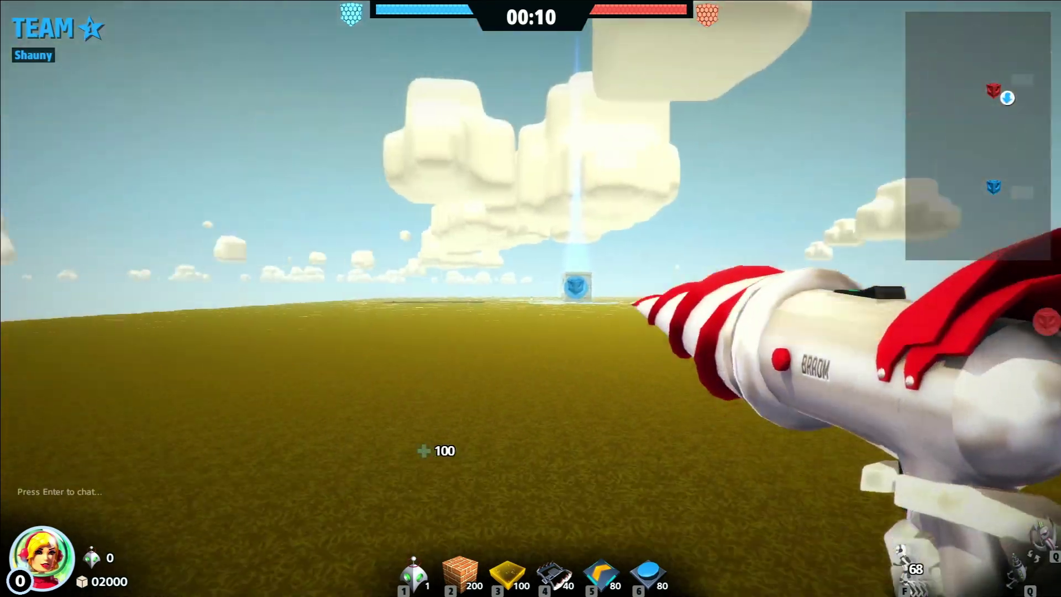
pyautogui.click(531, 299)
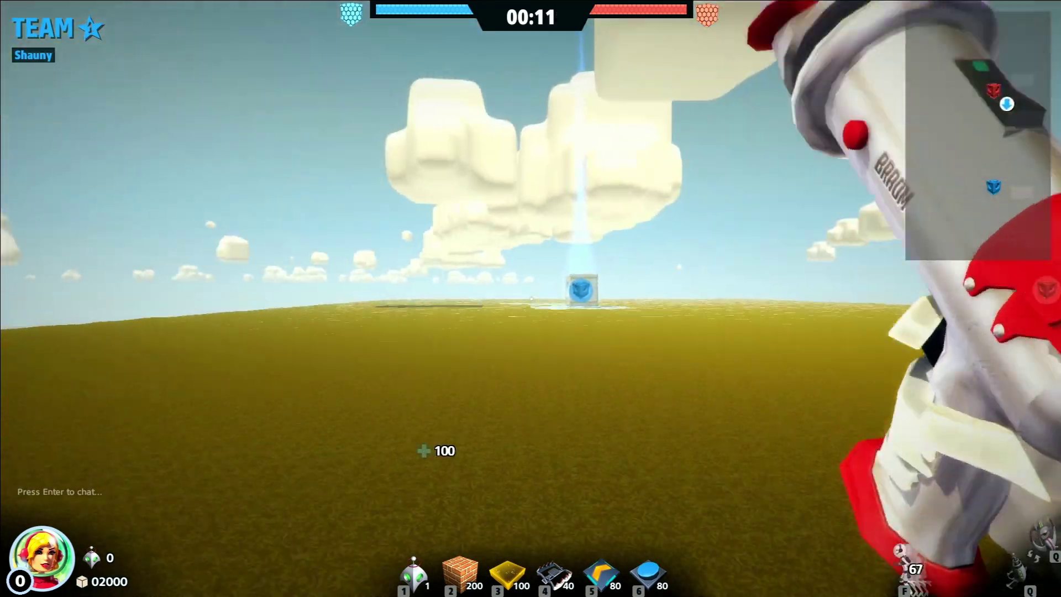
# Step: Go back to check the Team 1 base and pit, and quit the test match to the editor
pyautogui.click(531, 298)
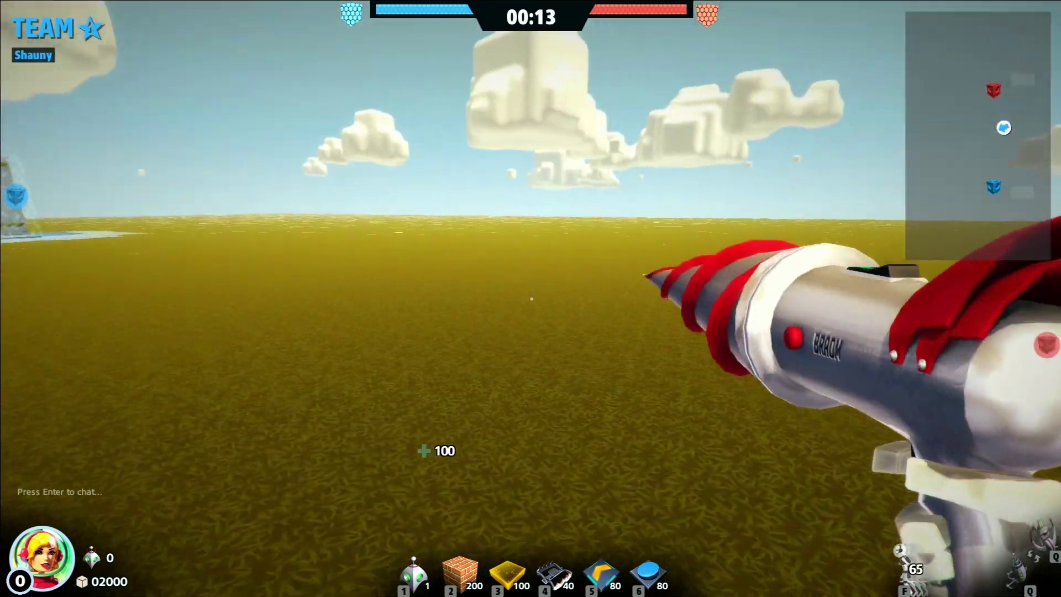
pyautogui.click(531, 299)
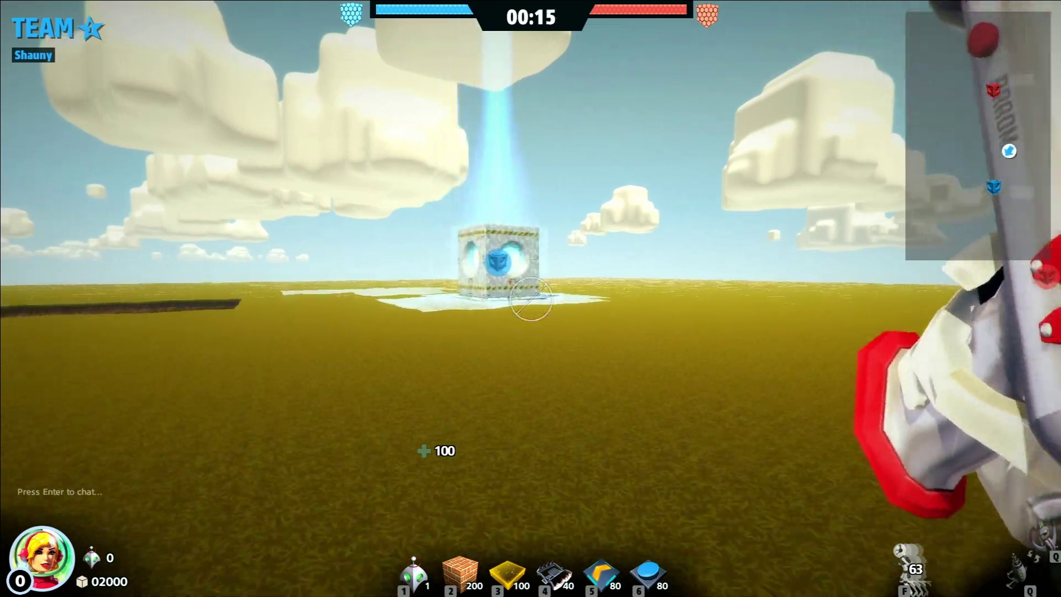
pyautogui.press('w')
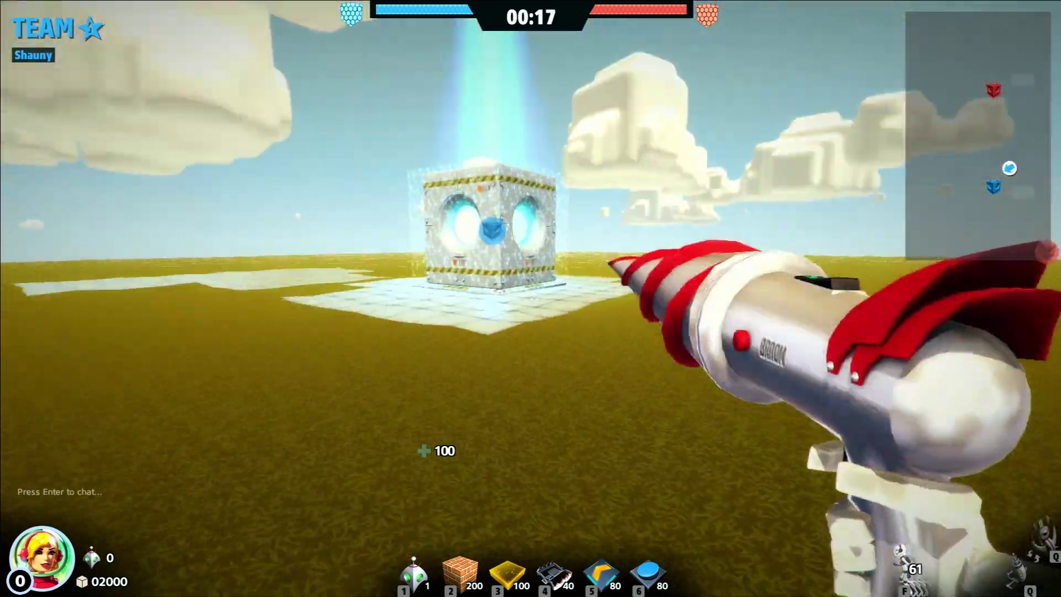
pyautogui.click(531, 299)
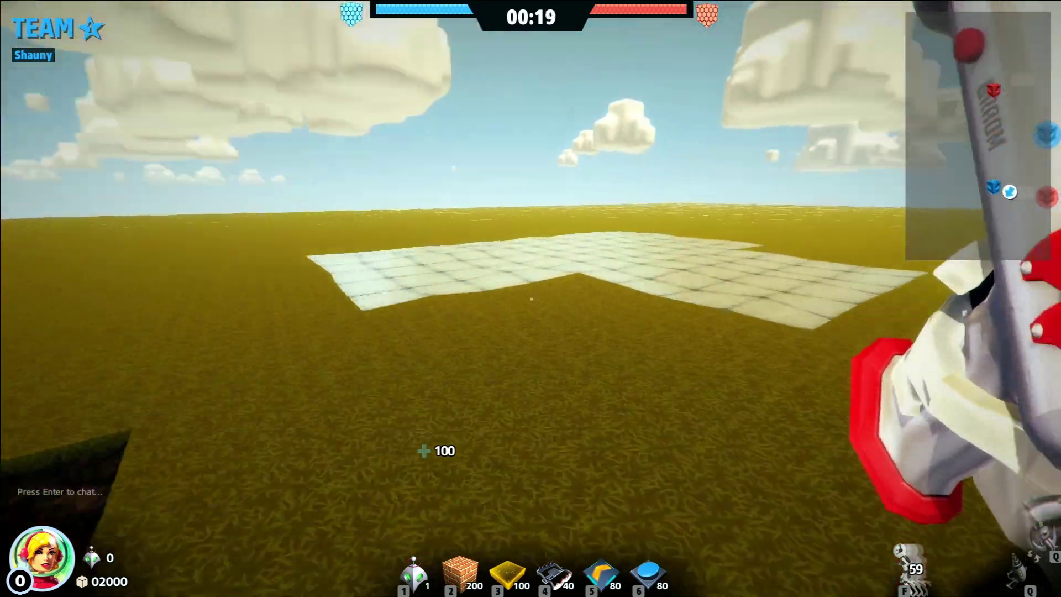
pyautogui.click(531, 299)
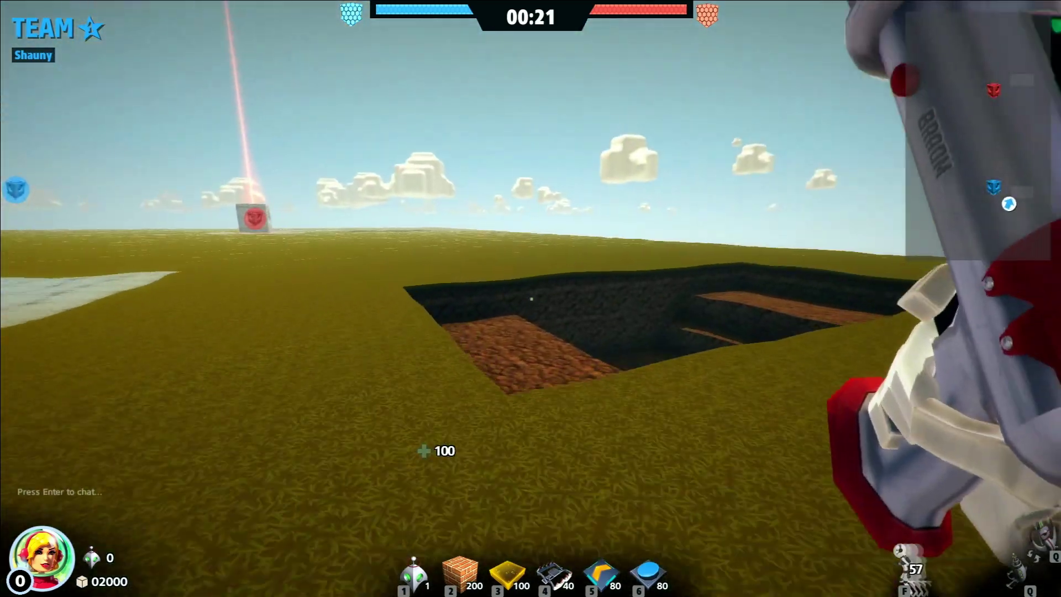
pyautogui.press('w')
pyautogui.click(531, 299)
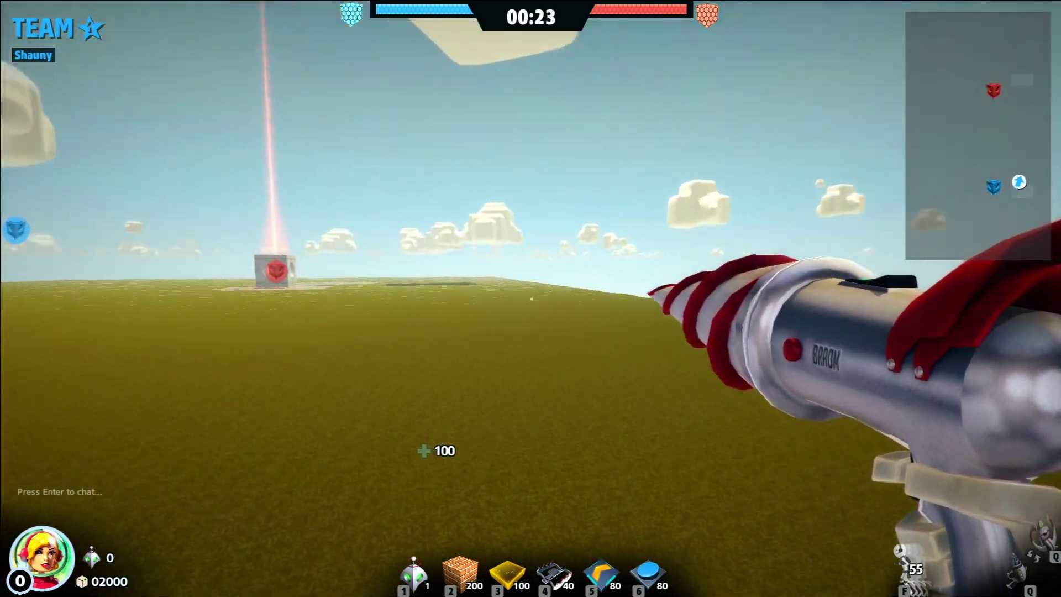
pyautogui.press('Escape')
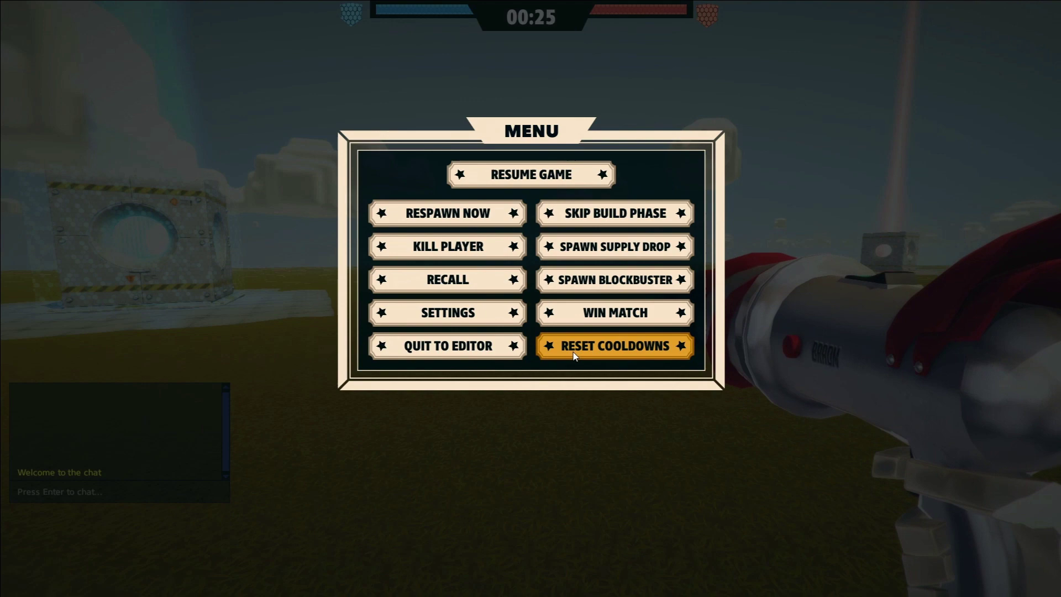
pyautogui.click(493, 348)
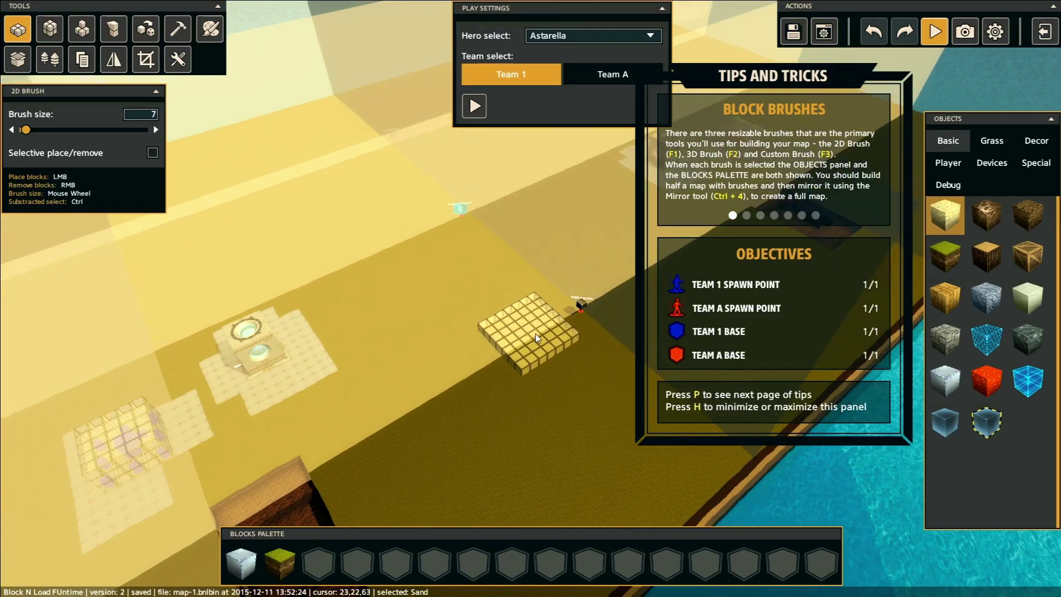
# Step: Open the map settings and close the play settings
pyautogui.moveTo(536, 333); pyautogui.dragTo(482, 315, button='middle')
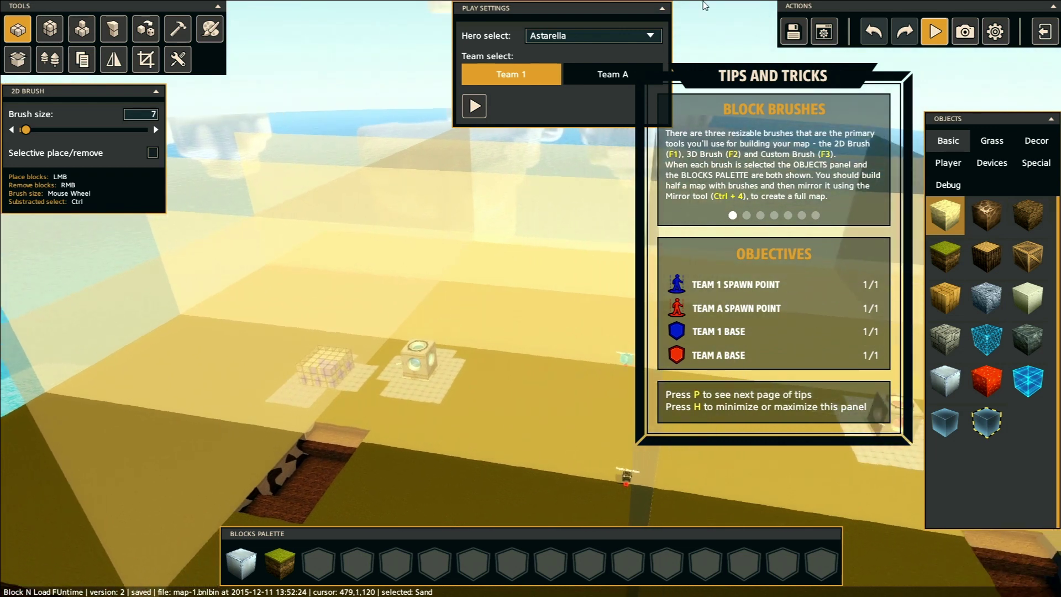
pyautogui.click(184, 64)
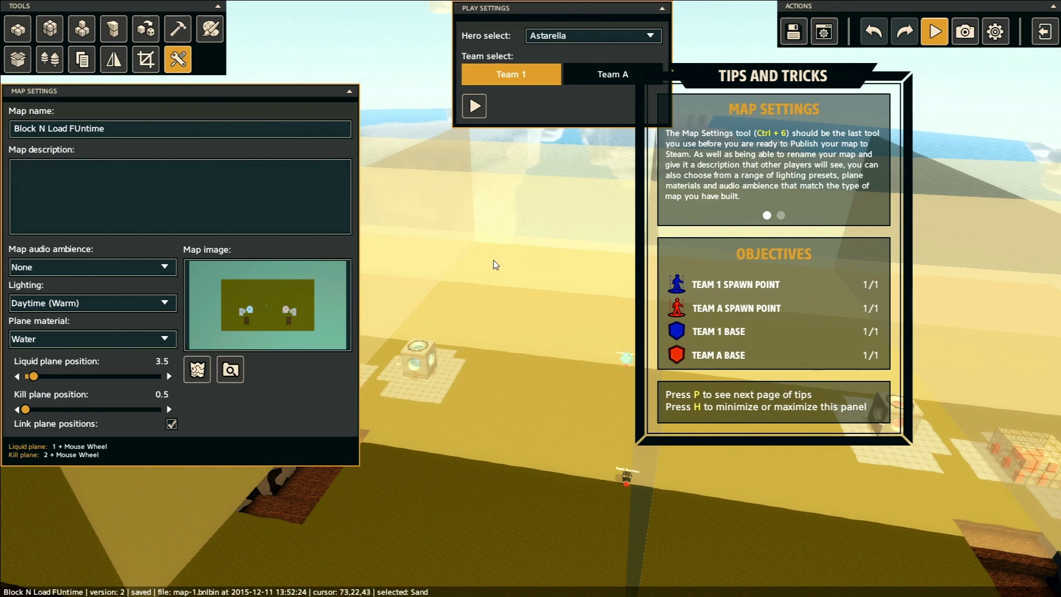
pyautogui.press('w')
pyautogui.moveTo(474, 260)
pyautogui.mouseDown(button='middle')
pyautogui.moveTo(482, 266)
pyautogui.moveTo(469, 267)
pyautogui.mouseUp(button='middle')
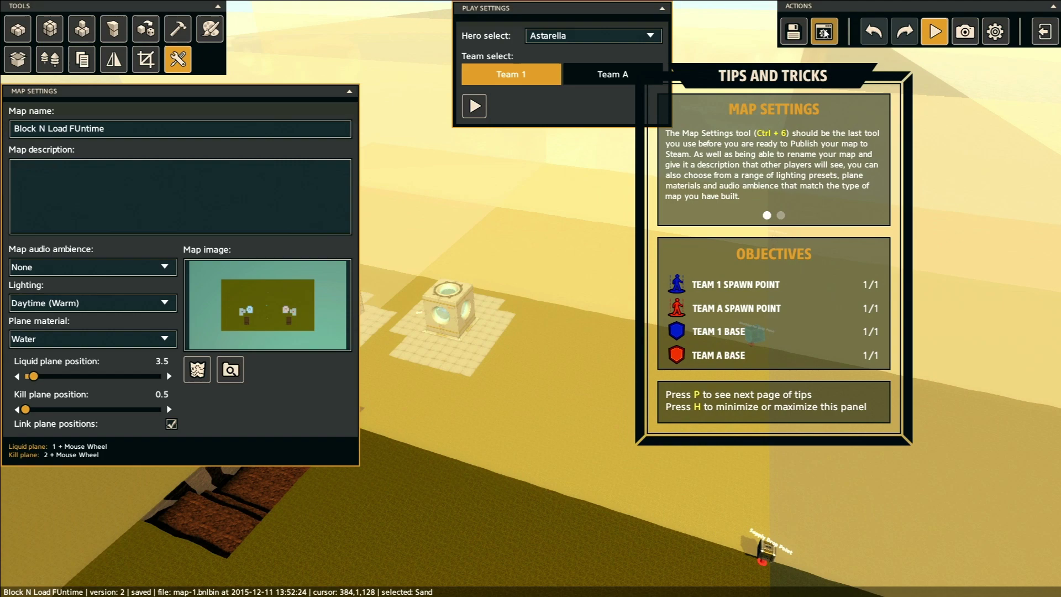
pyautogui.click(824, 32)
pyautogui.click(788, 86)
pyautogui.click(823, 33)
# Step: Set the map's audio ambience to Prifddinas
pyautogui.moveTo(424, 245); pyautogui.dragTo(453, 249, button='middle')
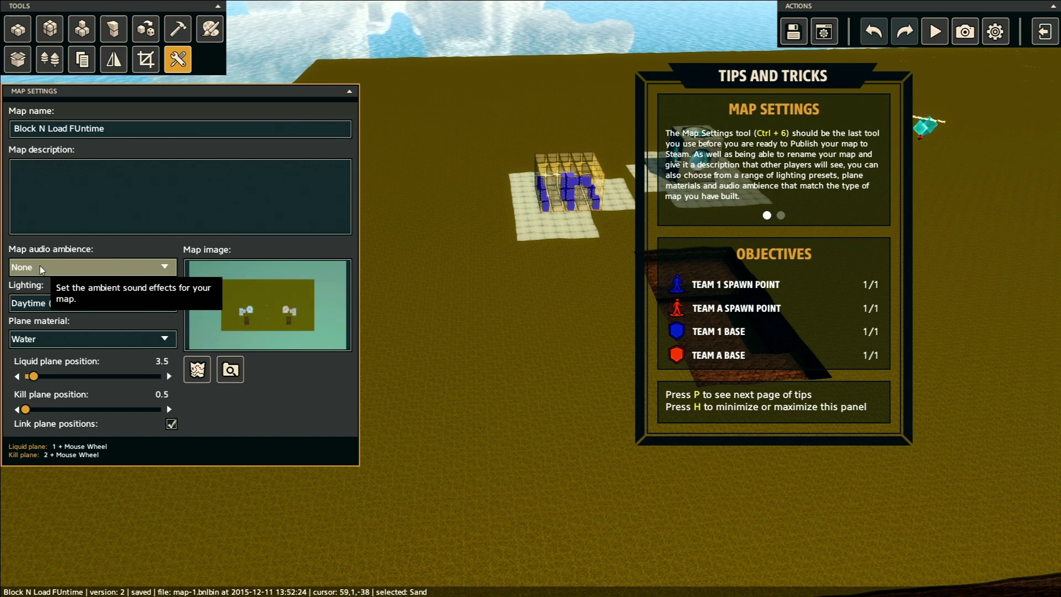
pyautogui.click(153, 267)
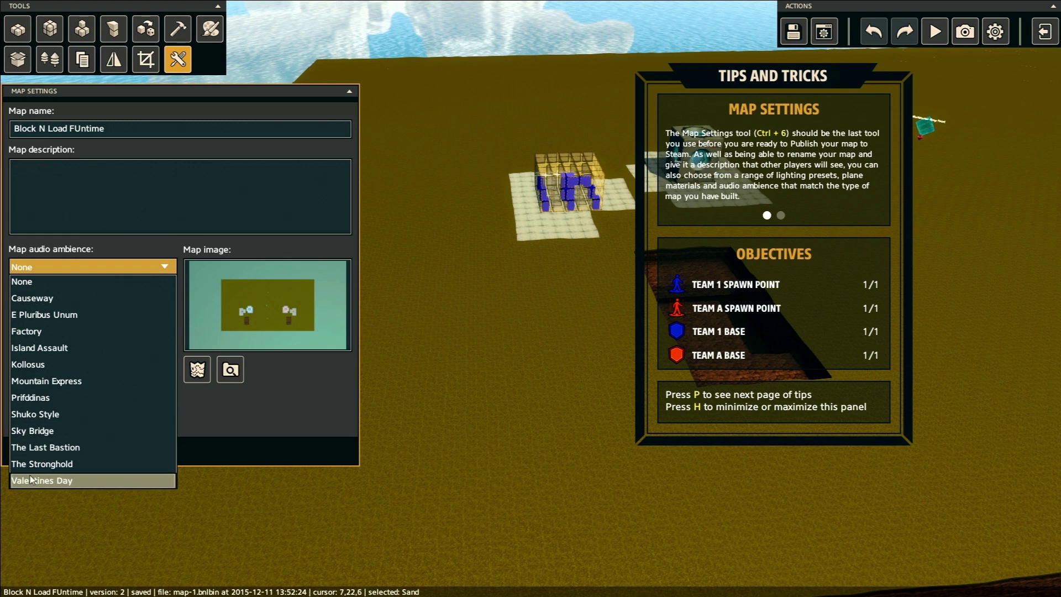
pyautogui.click(41, 397)
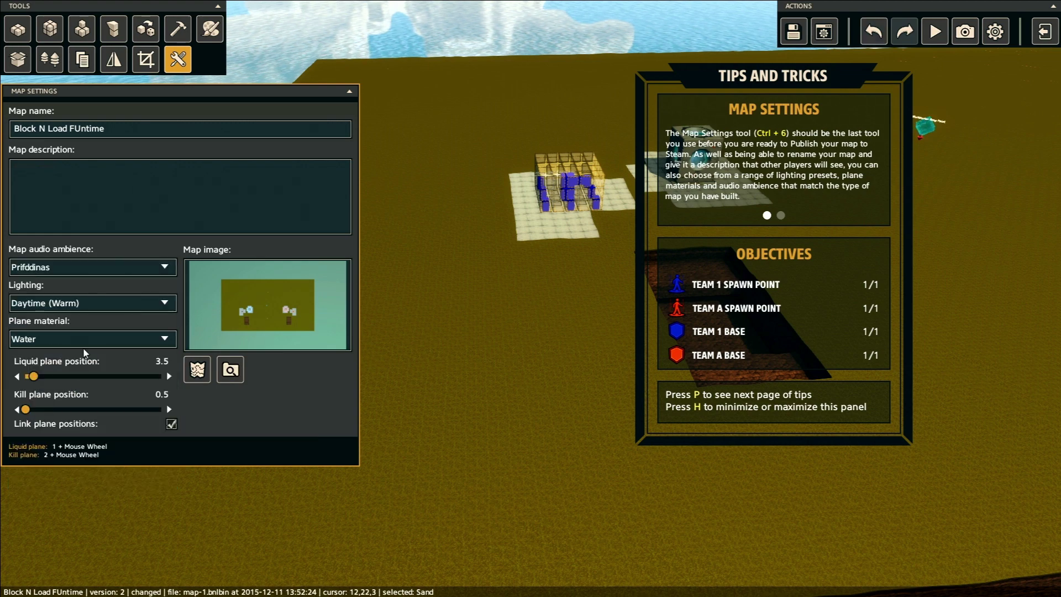
# Step: Try the Night lighting preset on the map and switch back to Daytime (Warm)
pyautogui.click(164, 308)
pyautogui.click(139, 352)
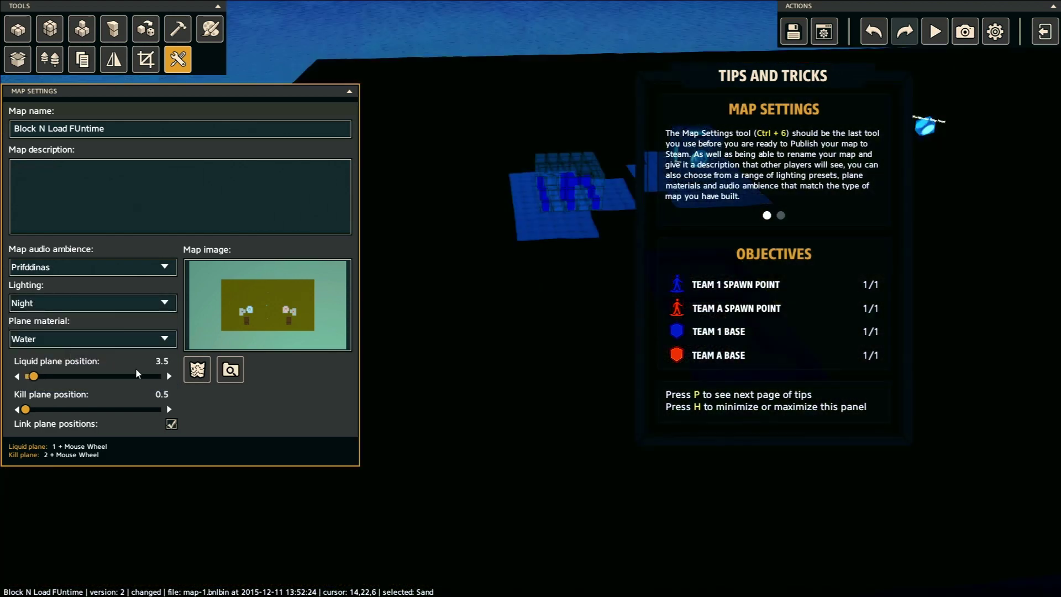
pyautogui.click(165, 306)
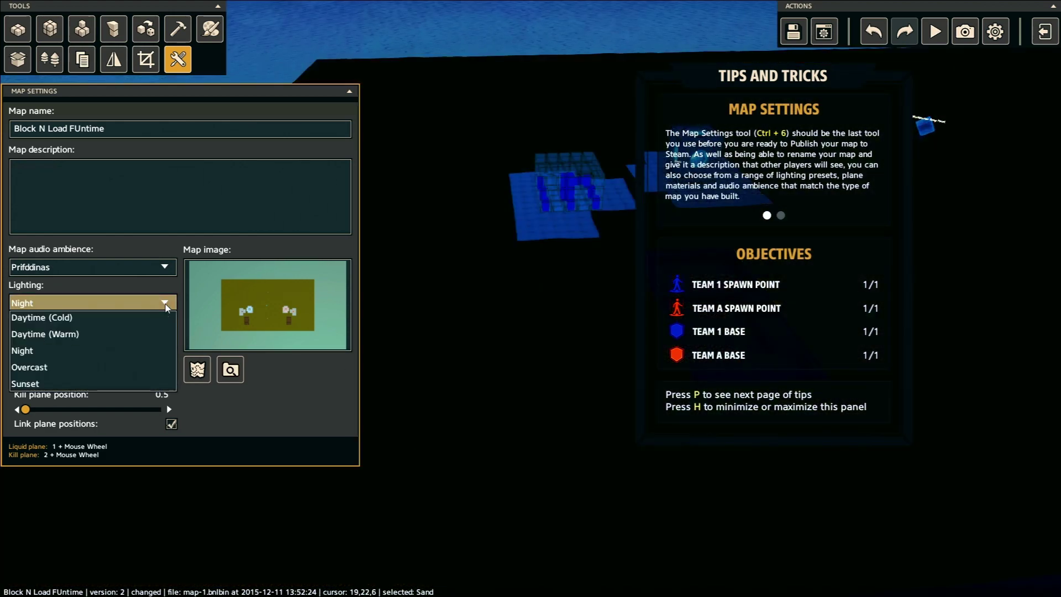
pyautogui.click(59, 333)
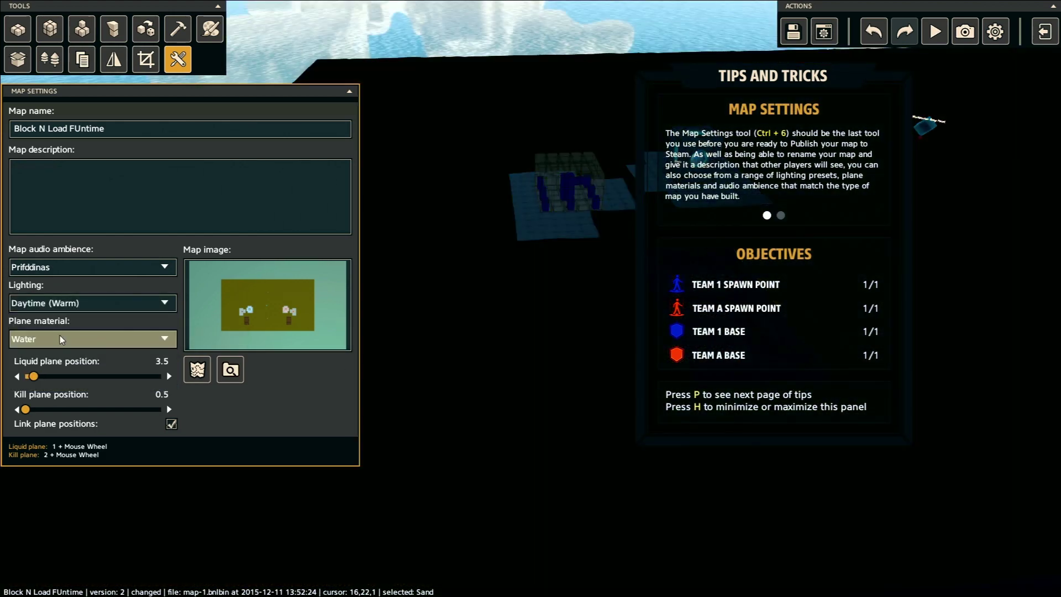
# Step: Set the map lighting to Overcast and check how it looks over the terrain
pyautogui.click(165, 306)
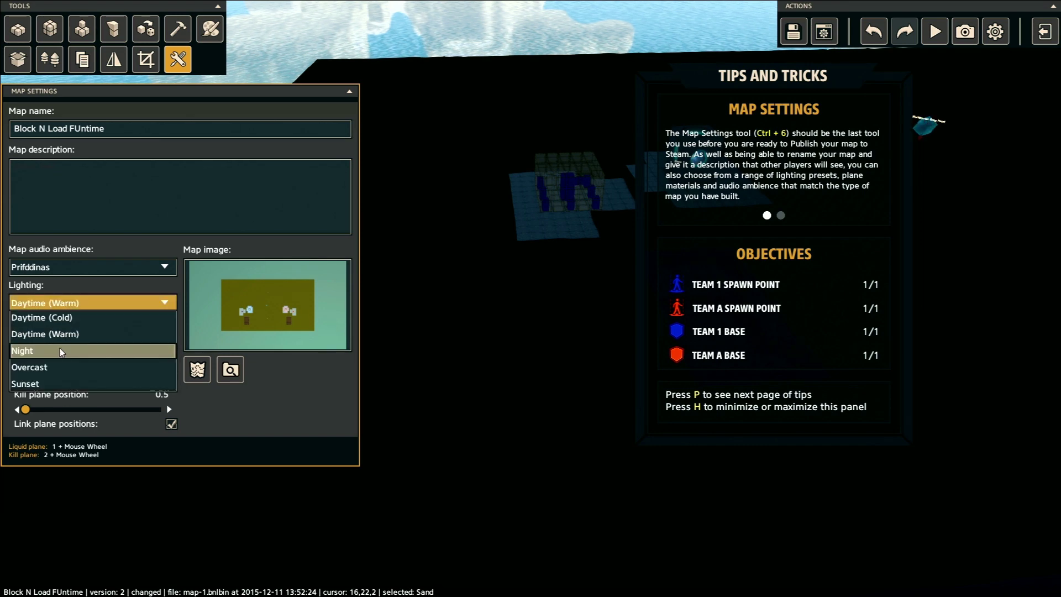
pyautogui.click(39, 370)
pyautogui.moveTo(525, 434); pyautogui.dragTo(612, 391, button='right')
pyautogui.press('w')
pyautogui.press('s')
pyautogui.press('w')
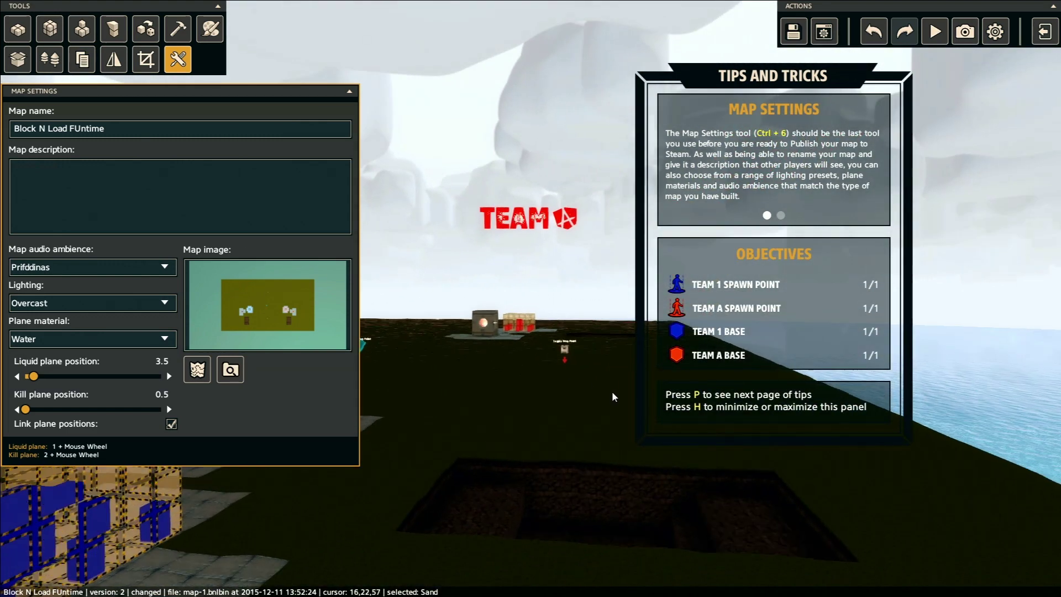
# Step: Change the map's plane material to Acid and check it beside the island's edge
pyautogui.click(168, 342)
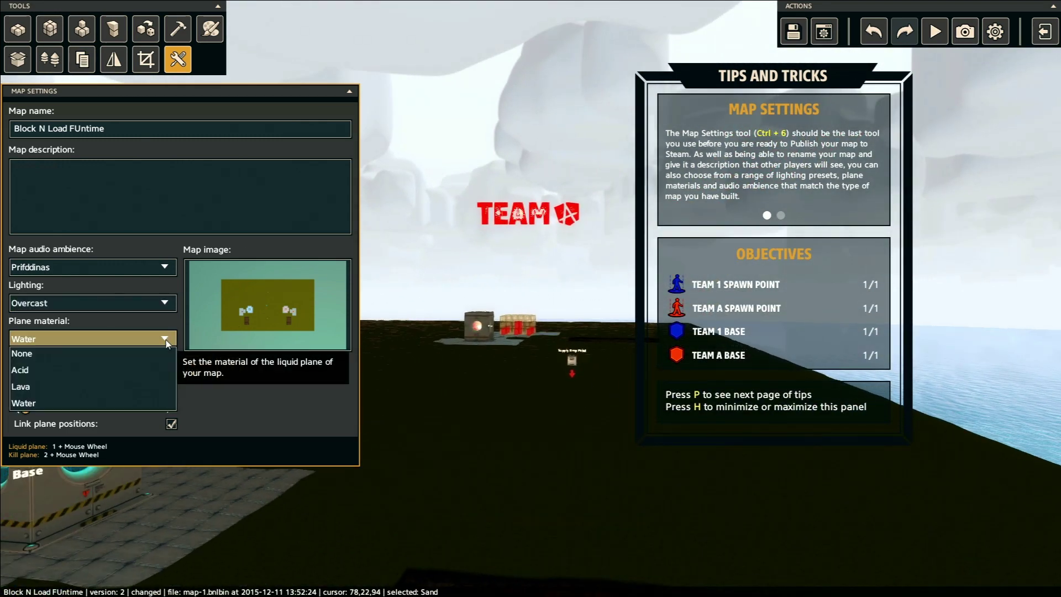
pyautogui.click(61, 369)
pyautogui.scroll(2, 605, 399)
pyautogui.press('w')
pyautogui.moveTo(604, 401); pyautogui.dragTo(547, 421, button='right')
# Step: Try the liquid plane at 0.5, and set the linked liquid and kill plane positions to 6.5
pyautogui.moveTo(35, 378)
pyautogui.mouseDown()
pyautogui.moveTo(48, 377)
pyautogui.moveTo(16, 375)
pyautogui.mouseUp()
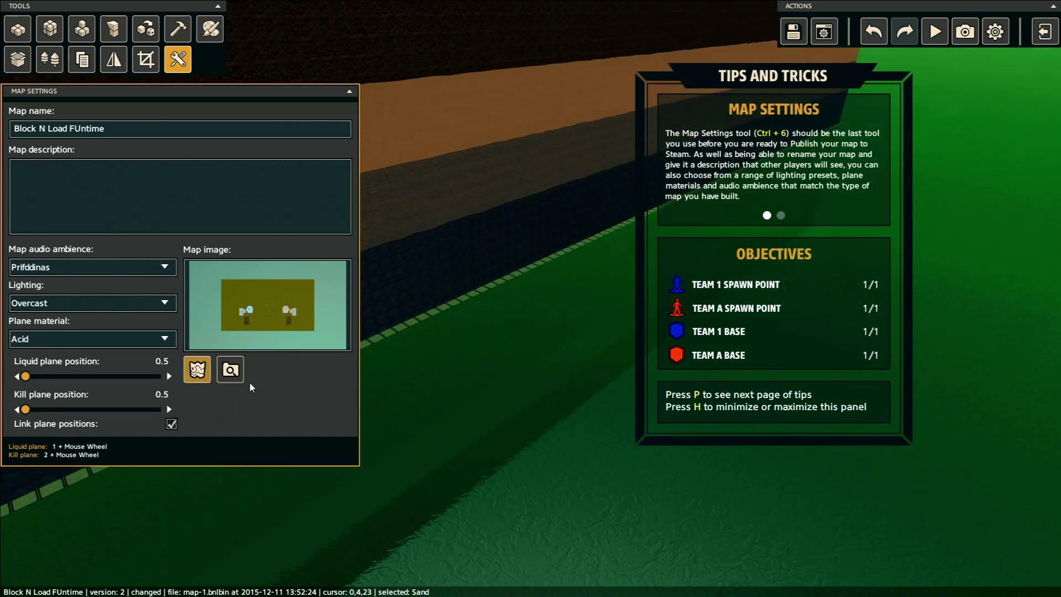
pyautogui.moveTo(364, 389); pyautogui.dragTo(449, 292, button='right')
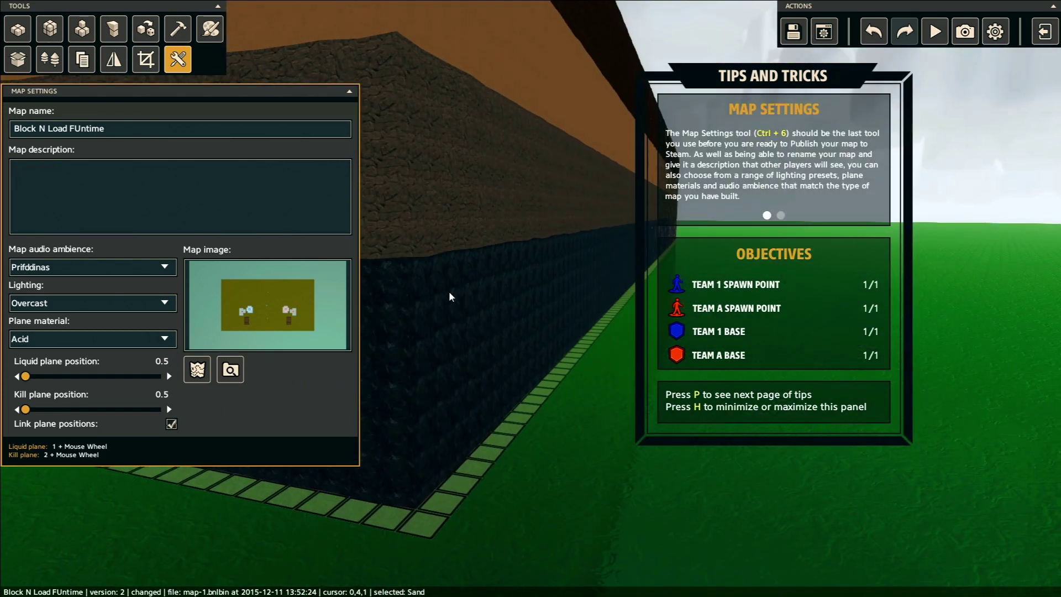
pyautogui.moveTo(412, 451); pyautogui.dragTo(455, 300, button='right')
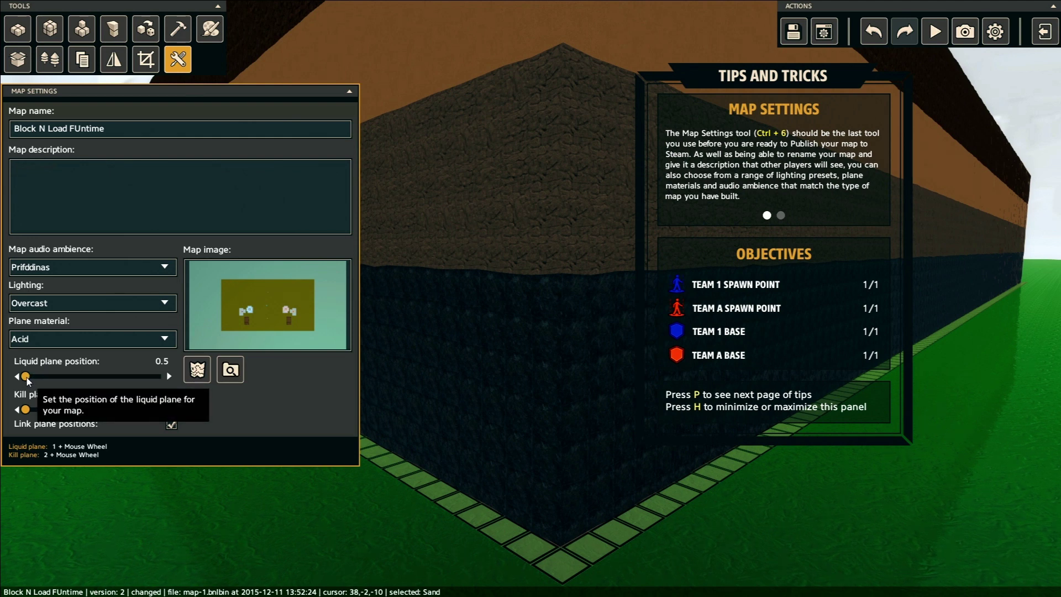
pyautogui.moveTo(27, 381); pyautogui.dragTo(44, 381)
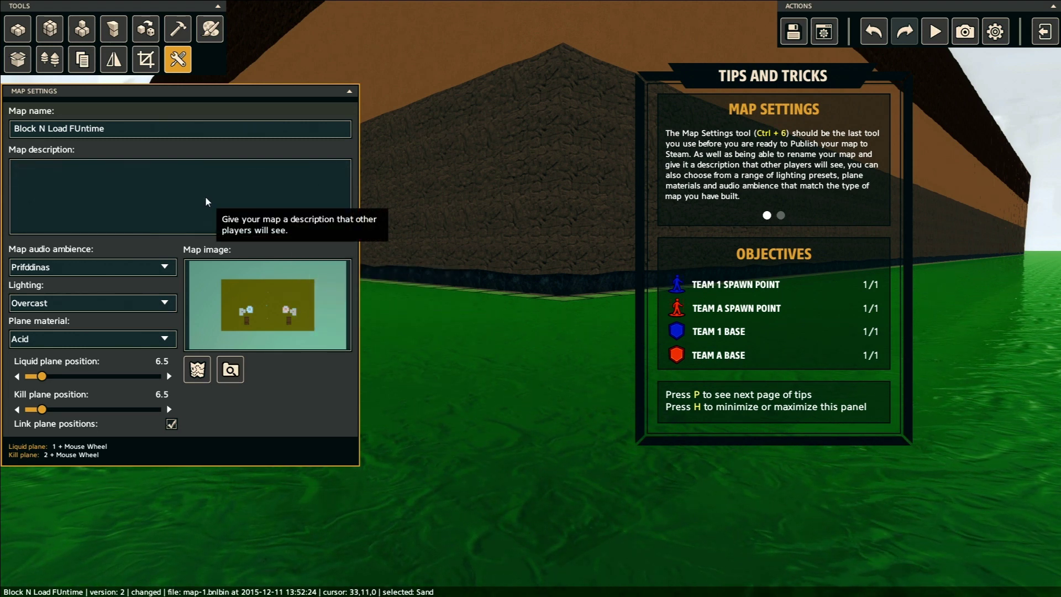
# Step: Return to the Team 1 base and move the Tips and Tricks panel aside to clear the view
pyautogui.moveTo(530, 365); pyautogui.dragTo(453, 356, button='right')
pyautogui.press('w')
pyautogui.press('d')
pyautogui.press('d')
pyautogui.press('w')
pyautogui.press('a')
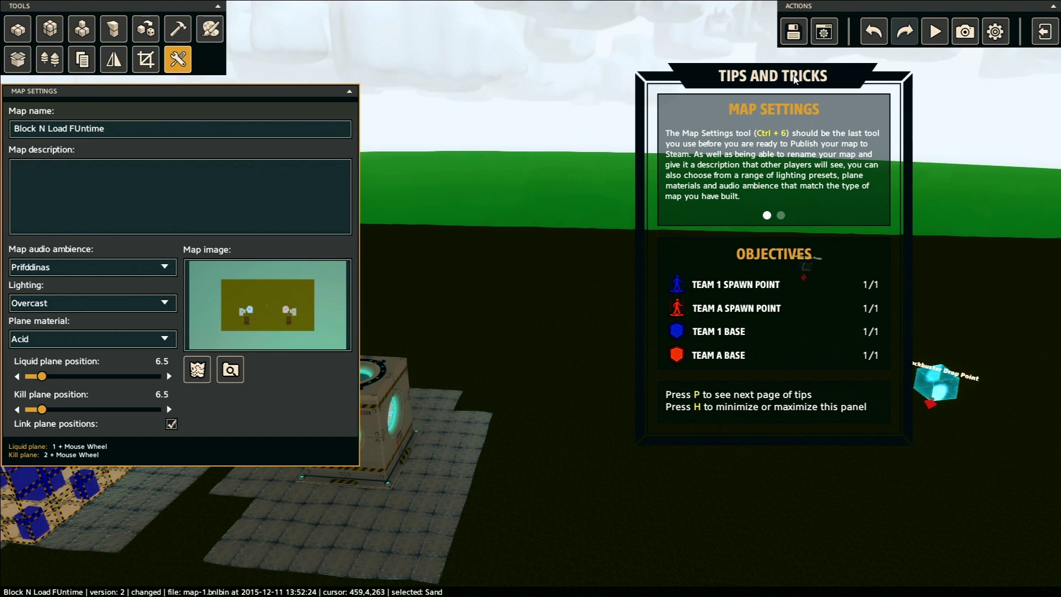
pyautogui.moveTo(793, 79); pyautogui.dragTo(915, 96)
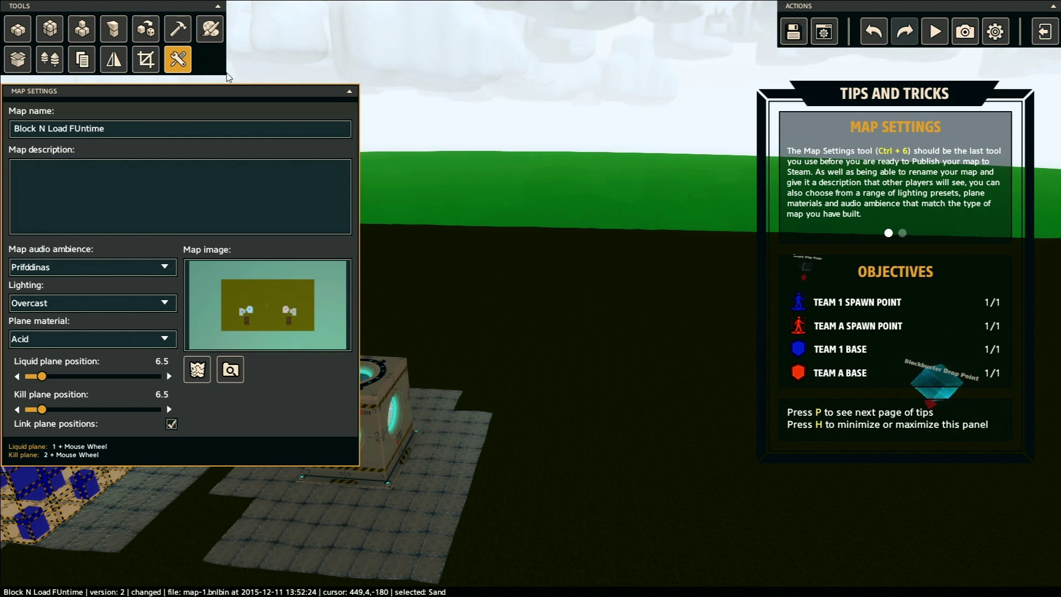
# Step: Examine the drop points and the Team A base and spawn point under the new lighting
pyautogui.moveTo(537, 216); pyautogui.dragTo(559, 226, button='right')
pyautogui.press('d')
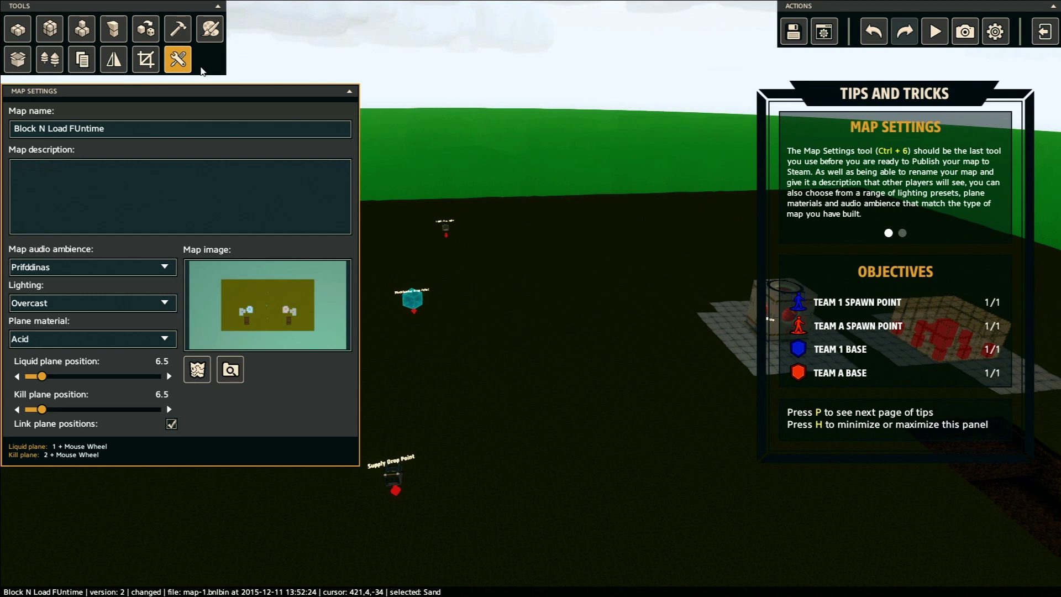
pyautogui.press('d')
pyautogui.moveTo(533, 186); pyautogui.dragTo(531, 223, button='right')
pyautogui.press('w')
pyautogui.press('a')
pyautogui.press('s')
pyautogui.press('s')
pyautogui.press('w')
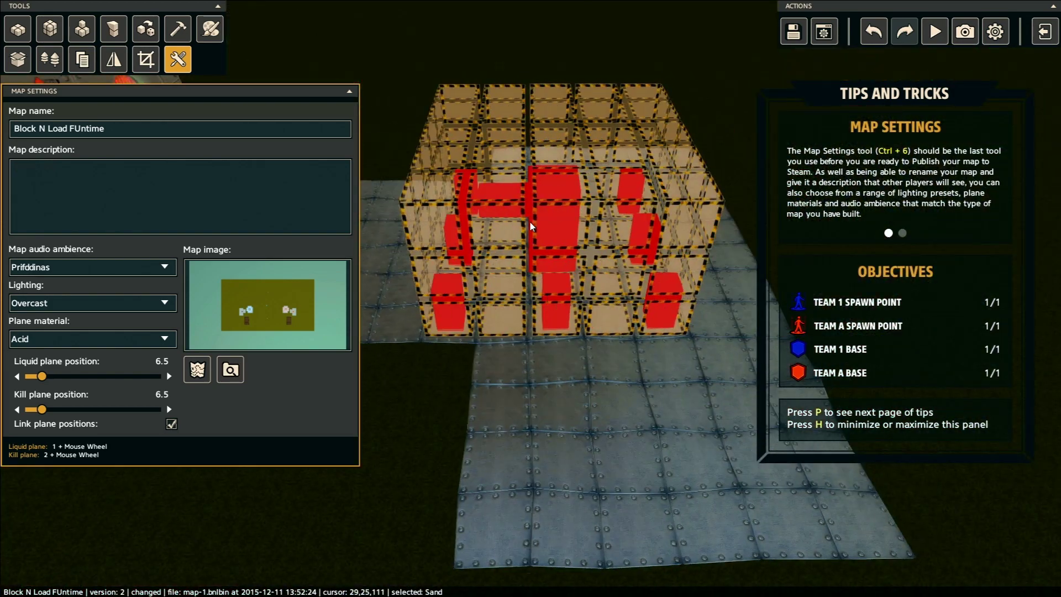
pyautogui.press('w')
# Step: Examine the Team 1 base and spawn point, the pits and the overall layout of the map from above
pyautogui.moveTo(581, 214); pyautogui.dragTo(689, 217, button='right')
pyautogui.press('s')
pyautogui.moveTo(447, 365); pyautogui.dragTo(461, 330, button='right')
pyautogui.press('w')
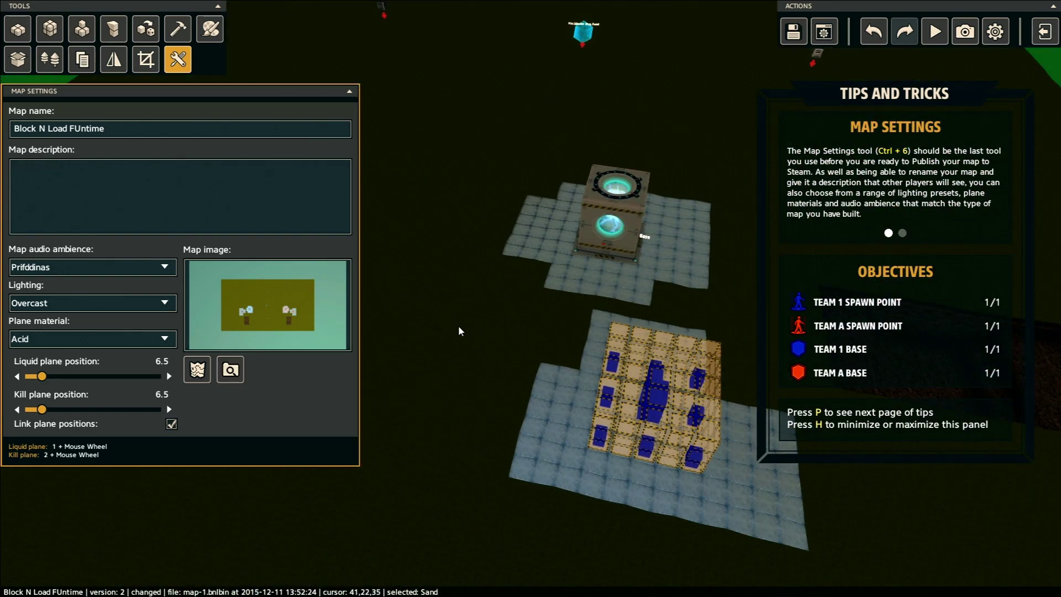
pyautogui.moveTo(596, 340); pyautogui.dragTo(607, 318, button='right')
pyautogui.press('s')
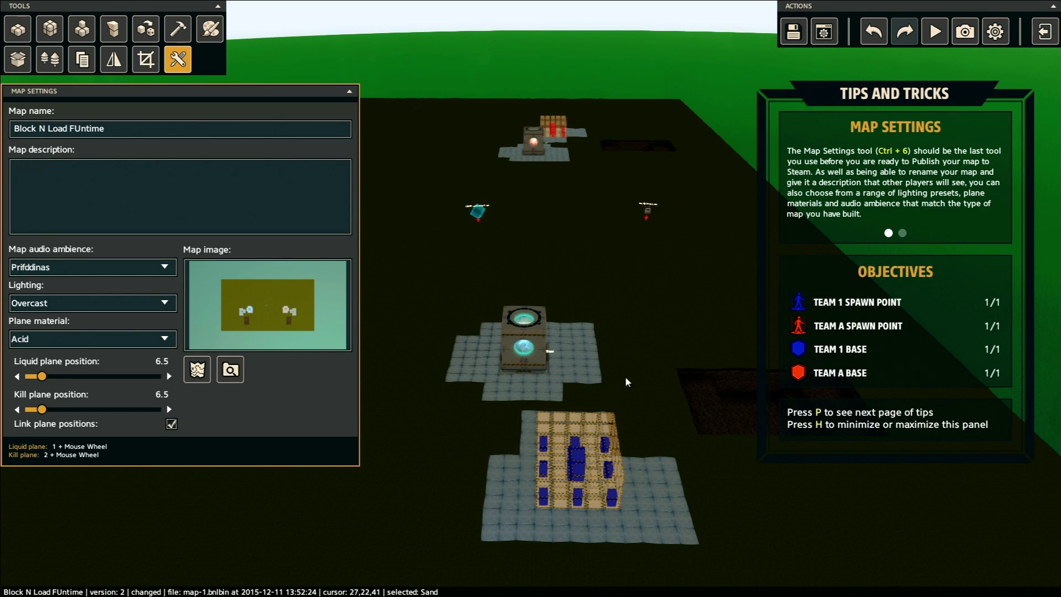
pyautogui.press('d')
pyautogui.press('w')
pyautogui.moveTo(625, 376)
pyautogui.mouseDown(button='right')
pyautogui.moveTo(505, 390)
pyautogui.moveTo(624, 386)
pyautogui.mouseUp(button='right')
pyautogui.press('s')
pyautogui.press('s')
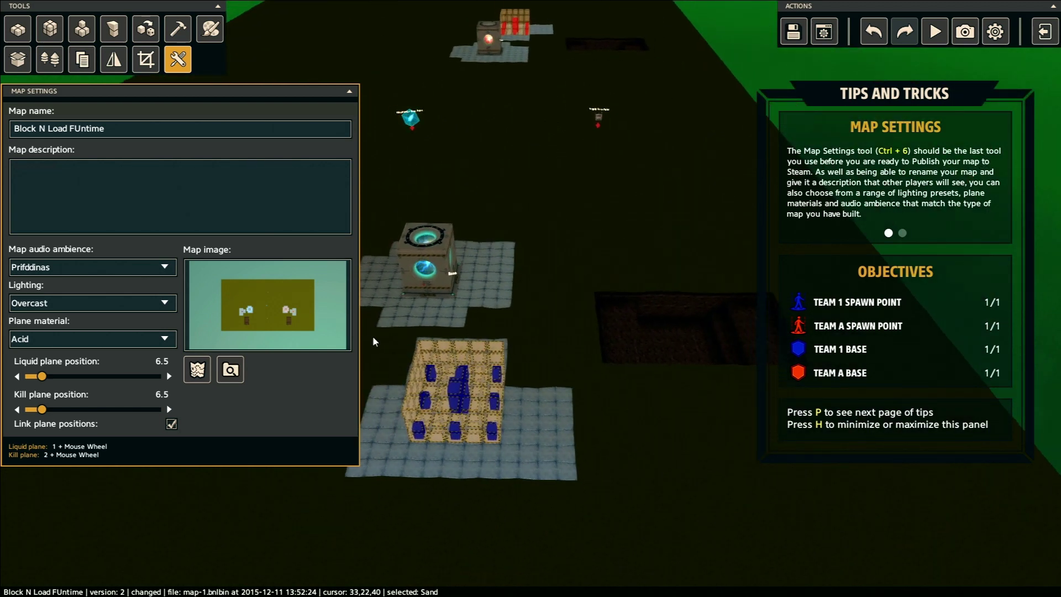
pyautogui.press('s')
pyautogui.press('a')
pyautogui.moveTo(561, 348); pyautogui.dragTo(565, 353, button='right')
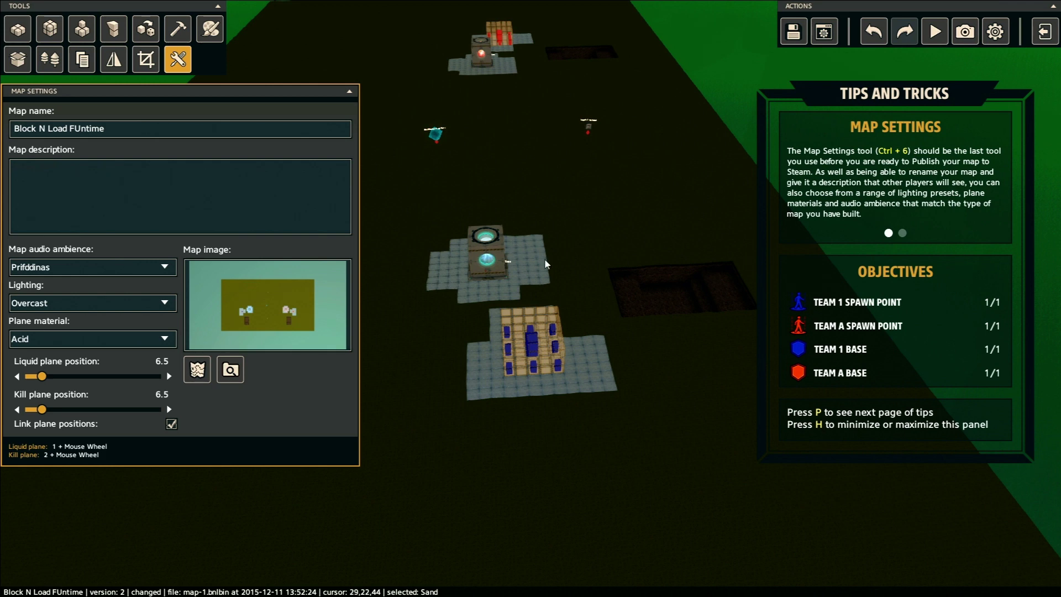
pyautogui.moveTo(489, 288); pyautogui.dragTo(535, 310, button='right')
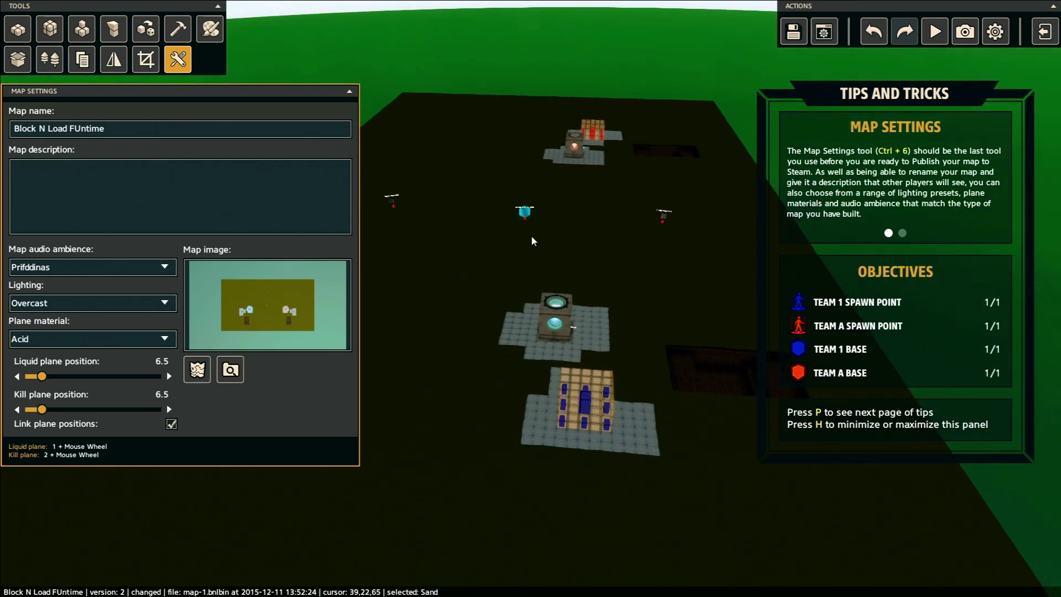
# Step: Dig a trench around two sides of the Team 1 base's metal floor using the 3D Brush at size 5
pyautogui.click(51, 34)
pyautogui.moveTo(563, 326)
pyautogui.mouseDown(button='middle')
pyautogui.moveTo(626, 305)
pyautogui.moveTo(526, 304)
pyautogui.moveTo(461, 330)
pyautogui.moveTo(553, 315)
pyautogui.mouseUp(button='middle')
pyautogui.press('w')
pyautogui.scroll(3, 552, 311)
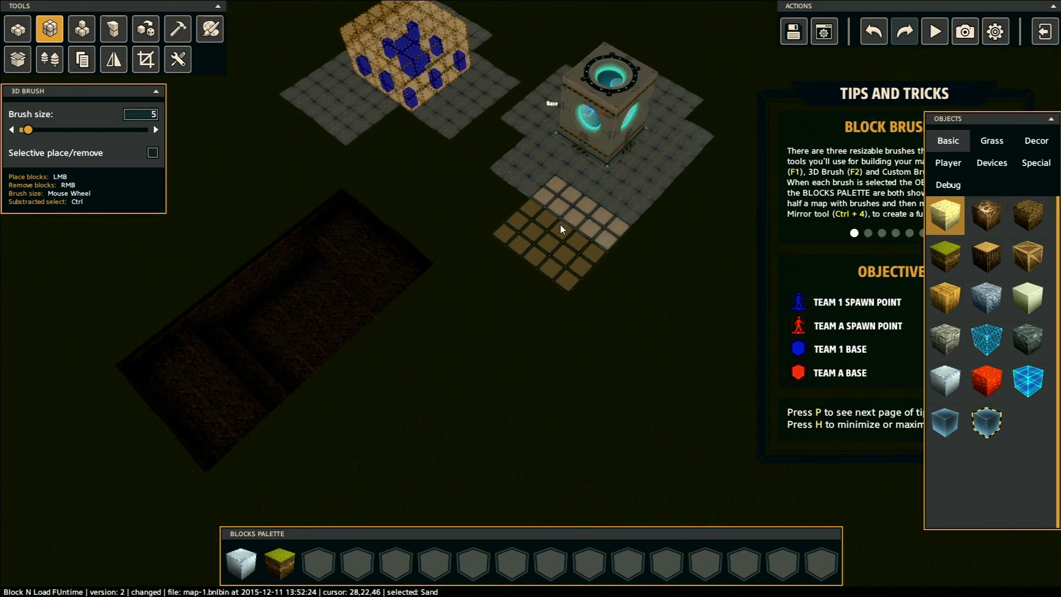
pyautogui.rightClick(568, 218)
pyautogui.press('d')
pyautogui.moveTo(558, 210); pyautogui.dragTo(431, 321, button='middle')
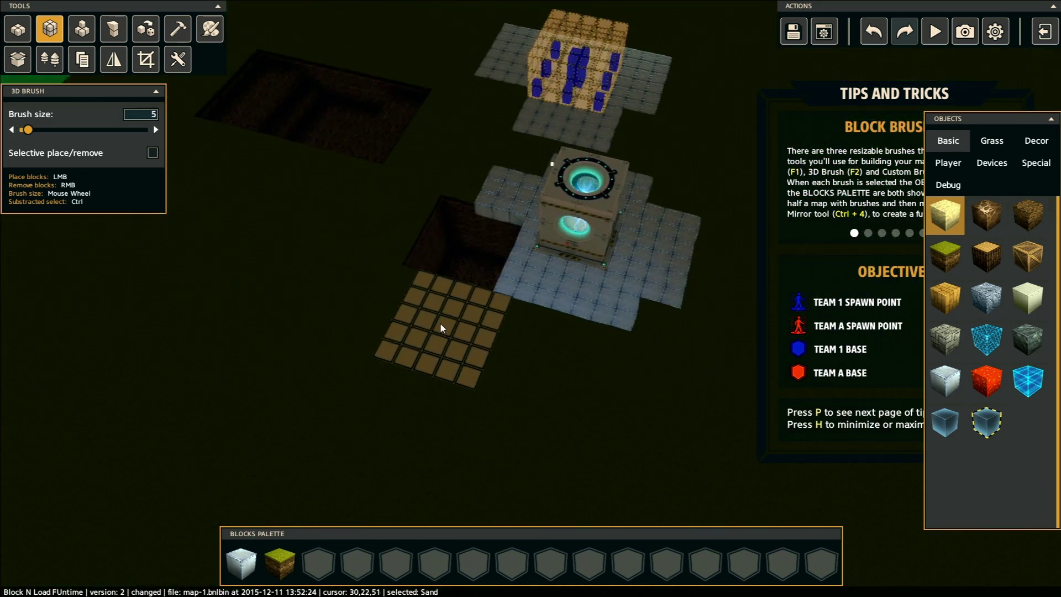
pyautogui.rightClick(432, 316)
pyautogui.rightClick(516, 349)
pyautogui.rightClick(625, 377)
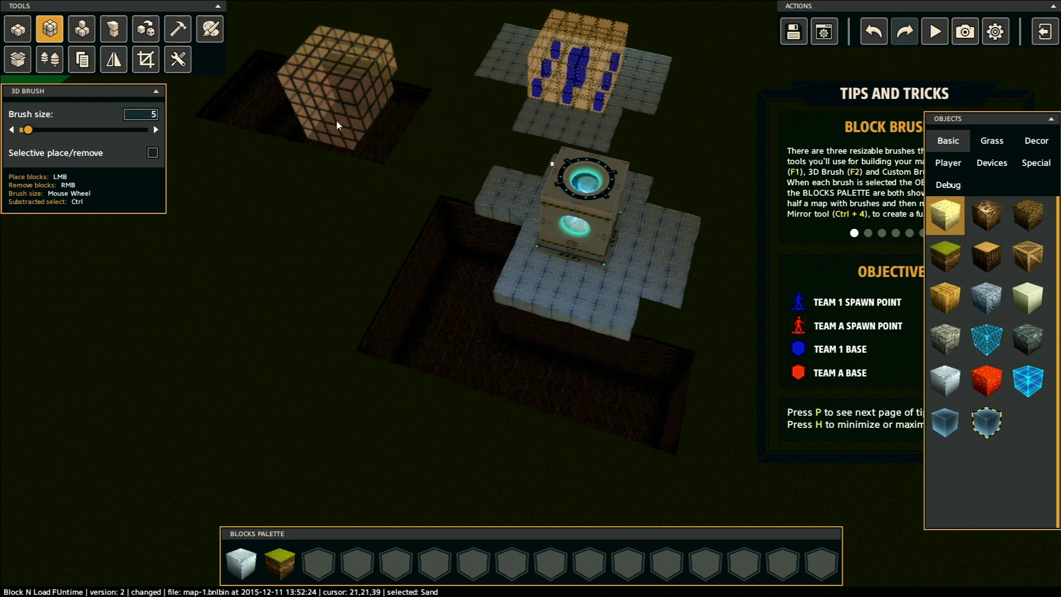
# Step: Select the Stone Wall block and reduce the 3D Brush size to 1 for work around the Team 1 base
pyautogui.click(946, 333)
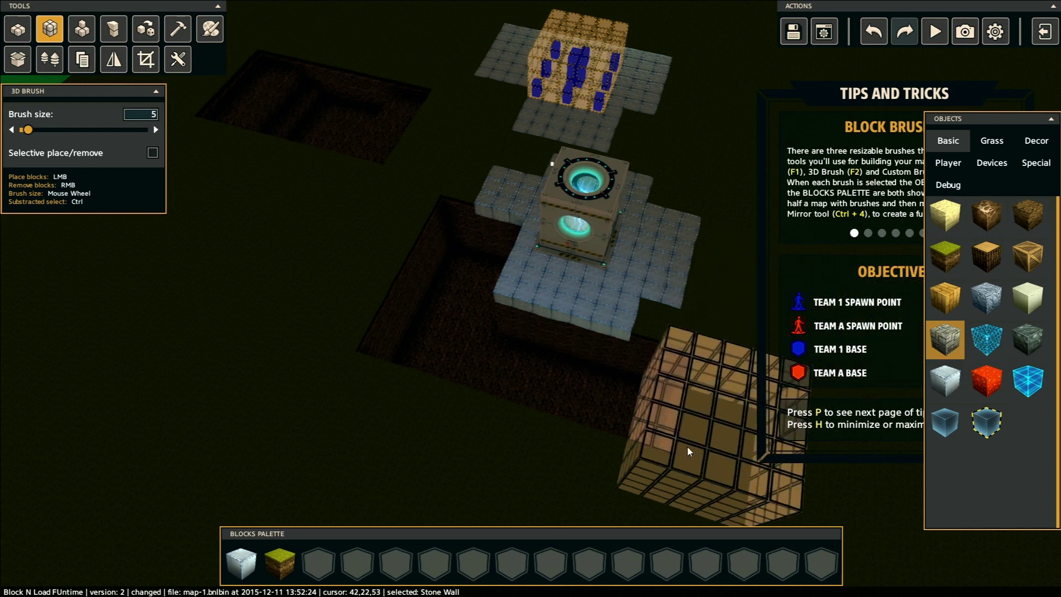
pyautogui.scroll(-3, 542, 407)
pyautogui.scroll(-1, 543, 404)
pyautogui.press('w')
pyautogui.moveTo(585, 366); pyautogui.dragTo(445, 337, button='middle')
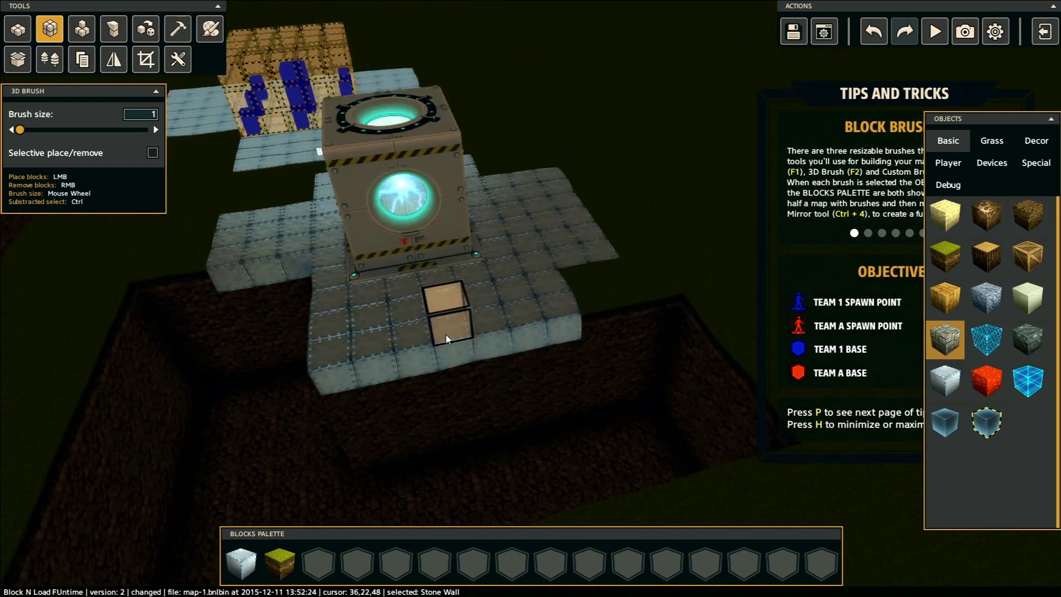
pyautogui.moveTo(343, 347)
pyautogui.mouseDown()
pyautogui.moveTo(410, 325)
pyautogui.moveTo(577, 302)
pyautogui.mouseUp()
pyautogui.press('w')
pyautogui.moveTo(577, 302); pyautogui.dragTo(338, 315, button='middle')
pyautogui.press('s')
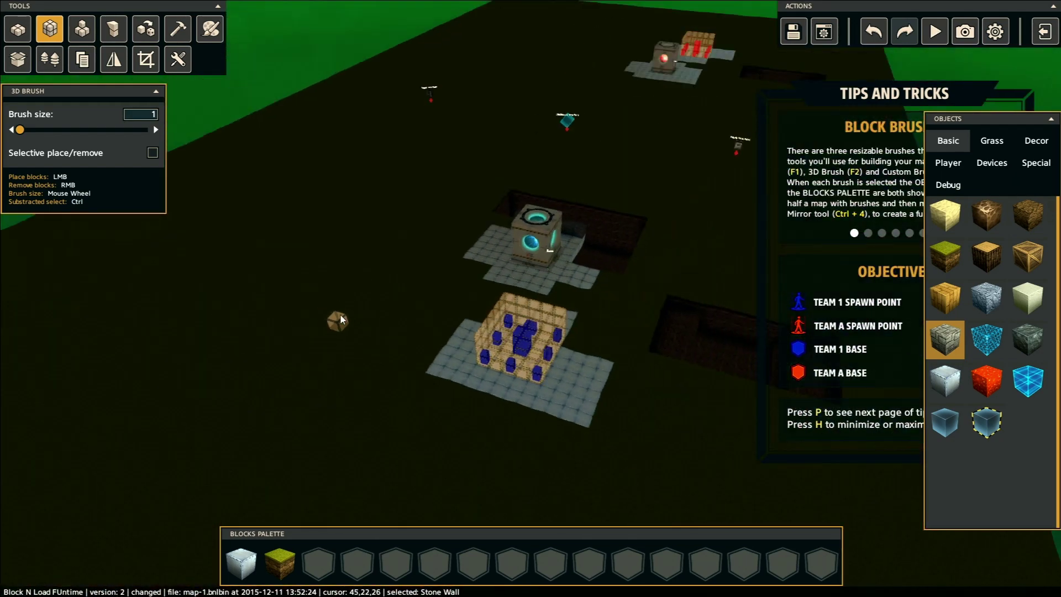
# Step: Switch to the Custom Brush and size it to width 5, height 23 and length 5
pyautogui.click(82, 29)
pyautogui.moveTo(497, 256)
pyautogui.mouseDown(button='middle')
pyautogui.moveTo(458, 265)
pyautogui.moveTo(489, 279)
pyautogui.mouseUp(button='middle')
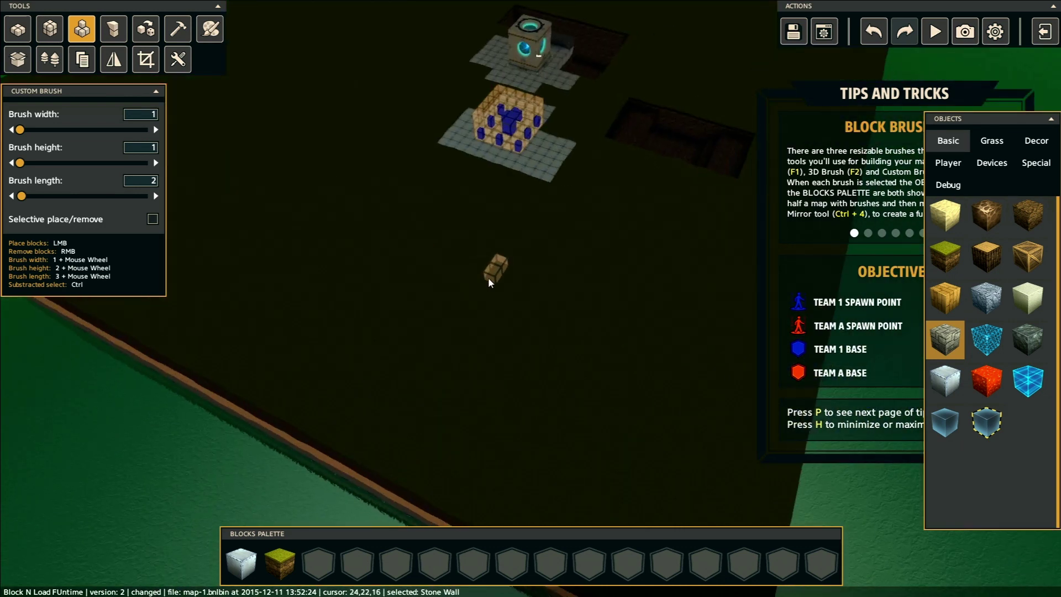
pyautogui.scroll(3, 489, 282)
pyautogui.scroll(3, 488, 283)
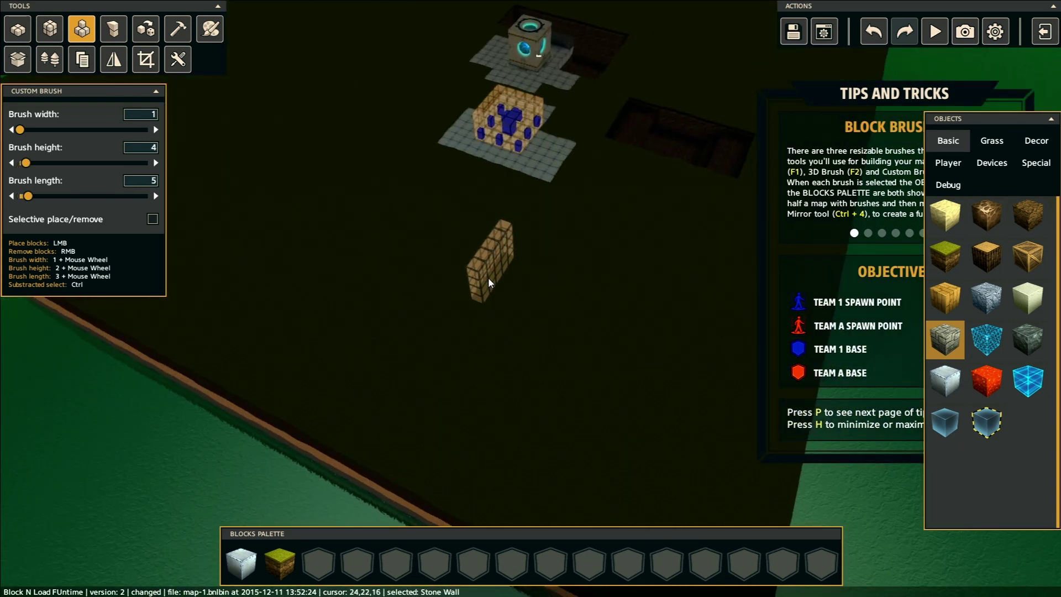
pyautogui.scroll(4, 488, 283)
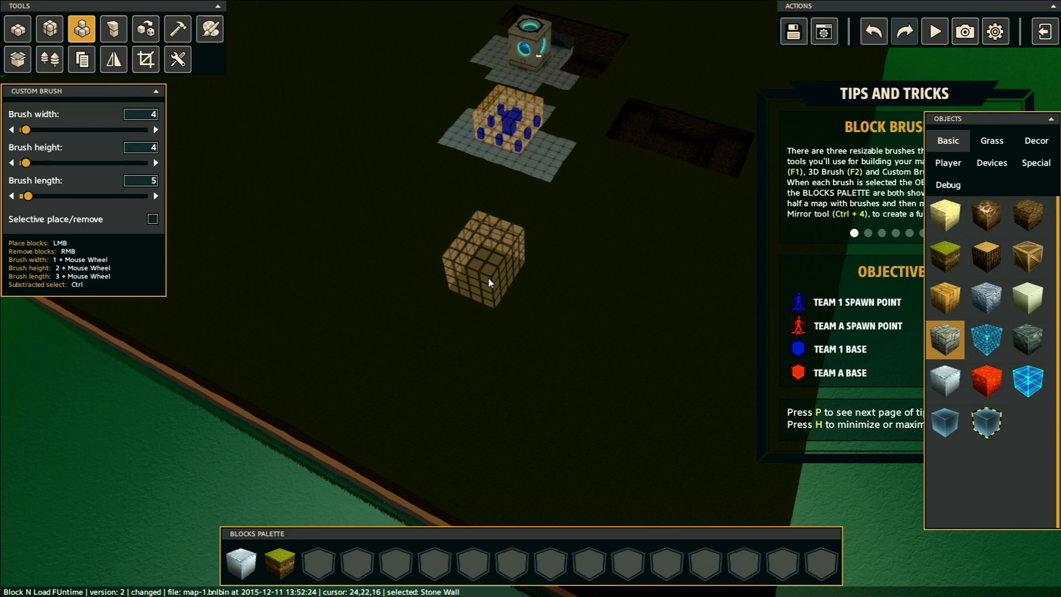
pyautogui.scroll(19, 488, 277)
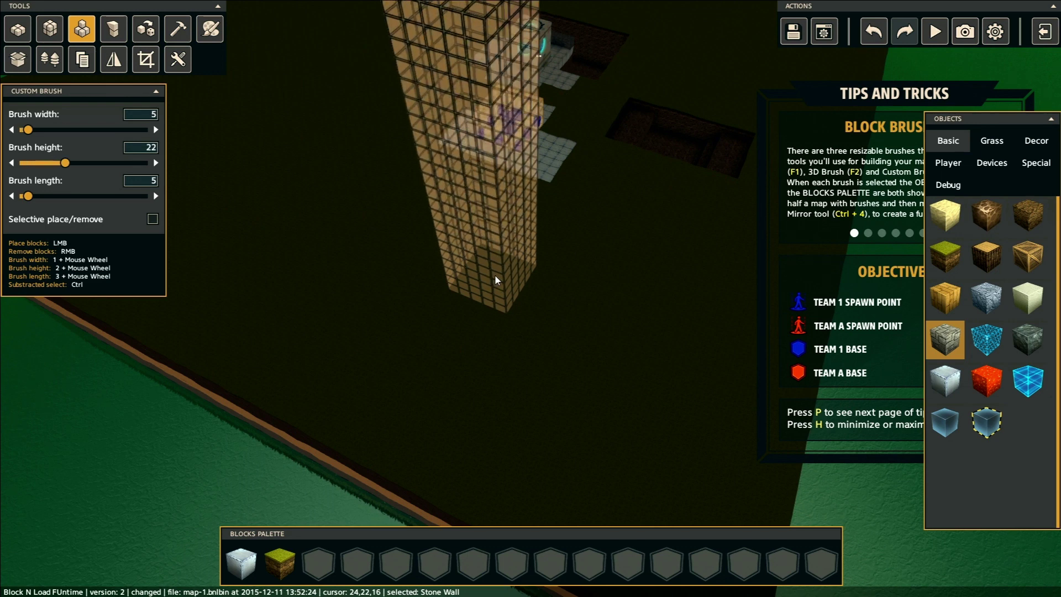
# Step: Sink Stone Wall columns into the ground between the Team 1 base and its spawn point and at the map's edge
pyautogui.rightClick(515, 81)
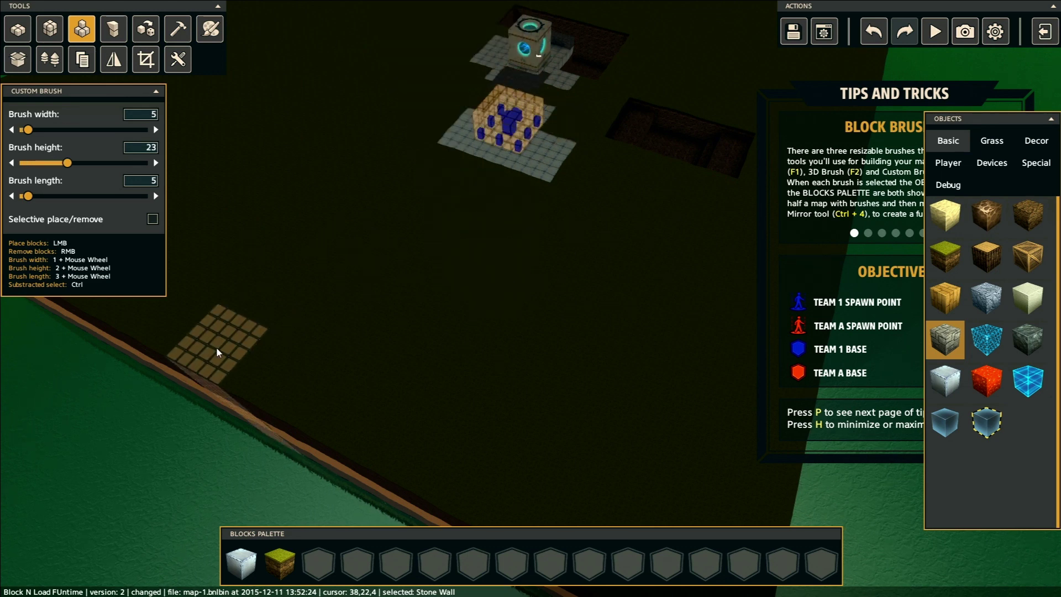
pyautogui.keyDown('ctrl'); pyautogui.click(230, 349); pyautogui.keyUp('ctrl')
pyautogui.moveTo(388, 330)
pyautogui.mouseDown(button='middle')
pyautogui.moveTo(346, 325)
pyautogui.moveTo(391, 311)
pyautogui.mouseUp(button='middle')
pyautogui.moveTo(690, 264)
pyautogui.mouseDown(button='middle')
pyautogui.moveTo(590, 331)
pyautogui.moveTo(610, 309)
pyautogui.mouseUp(button='middle')
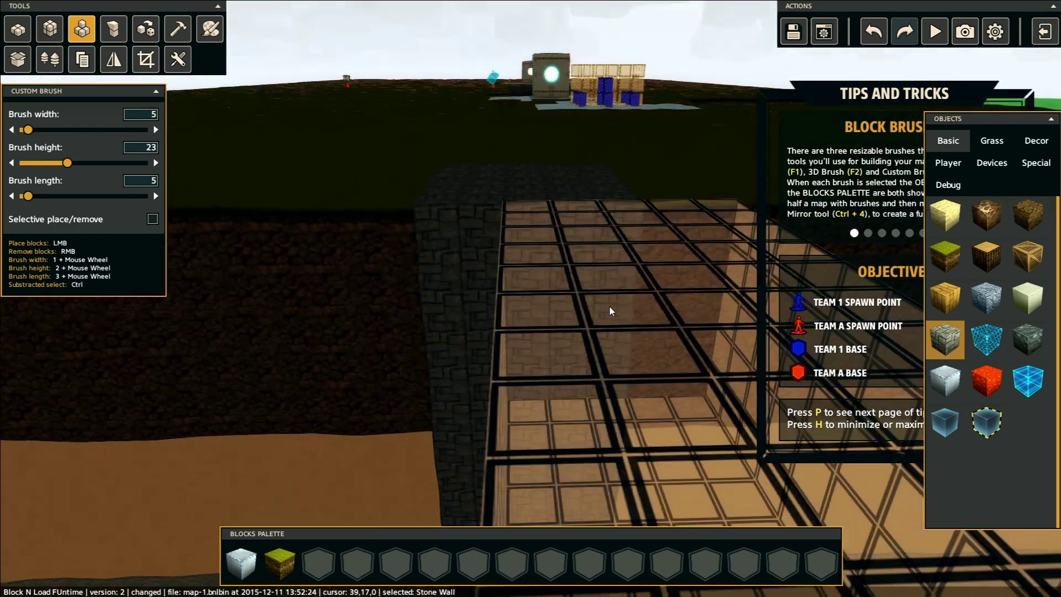
# Step: Embed Metal blocks into the Stone Wall column's exposed side at the map edge, and move the Tips and Tricks panel clear of the Objects list
pyautogui.click(945, 378)
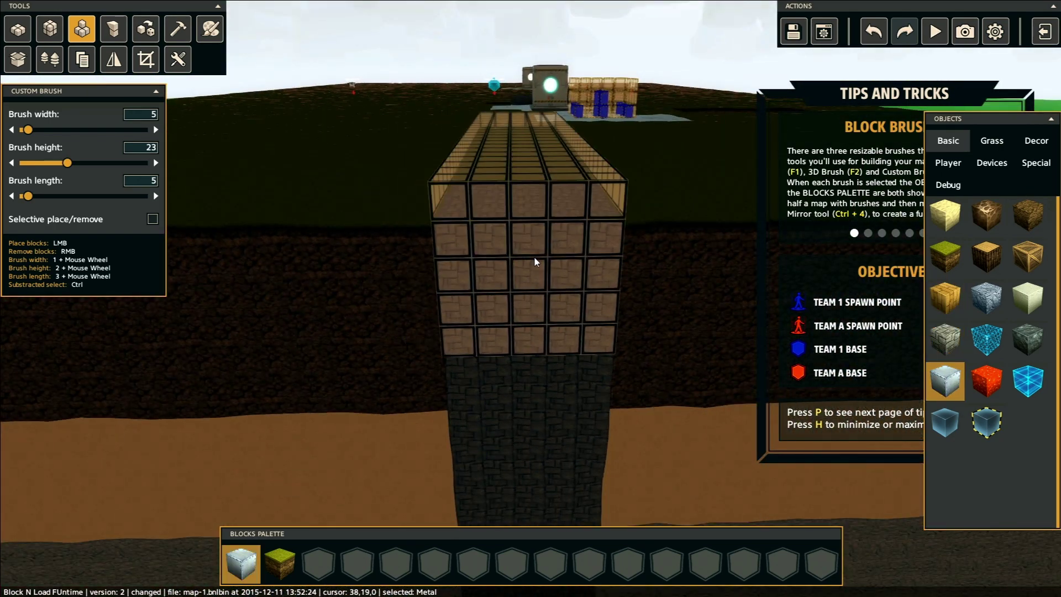
pyautogui.keyDown('ctrl'); pyautogui.click(541, 199); pyautogui.keyUp('ctrl')
pyautogui.moveTo(541, 200); pyautogui.dragTo(503, 233, button='middle')
pyautogui.moveTo(550, 323)
pyautogui.mouseDown(button='middle')
pyautogui.moveTo(557, 313)
pyautogui.moveTo(488, 293)
pyautogui.moveTo(426, 317)
pyautogui.moveTo(463, 345)
pyautogui.moveTo(535, 244)
pyautogui.moveTo(608, 214)
pyautogui.moveTo(672, 227)
pyautogui.mouseUp(button='middle')
pyautogui.press('d')
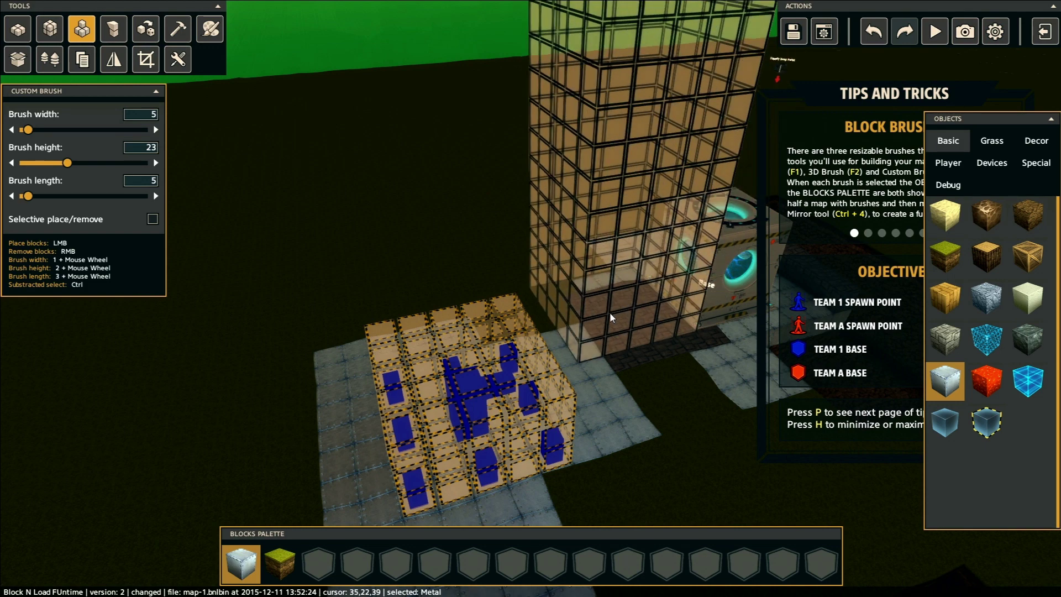
pyautogui.moveTo(582, 294)
pyautogui.mouseDown(button='middle')
pyautogui.moveTo(573, 287)
pyautogui.moveTo(626, 291)
pyautogui.moveTo(584, 280)
pyautogui.mouseUp(button='middle')
pyautogui.press('s')
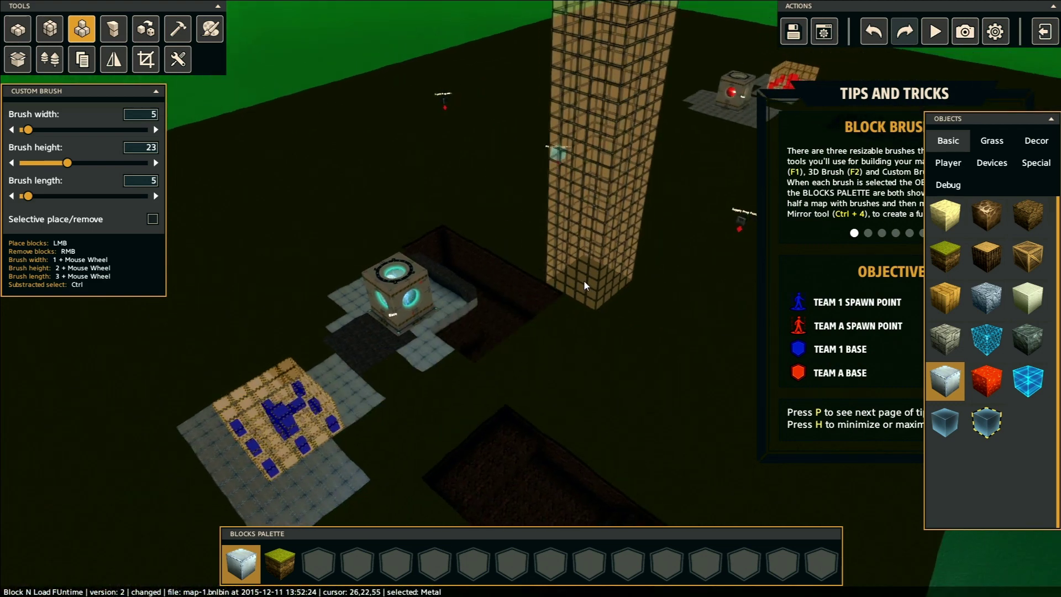
pyautogui.moveTo(895, 96); pyautogui.dragTo(767, 138)
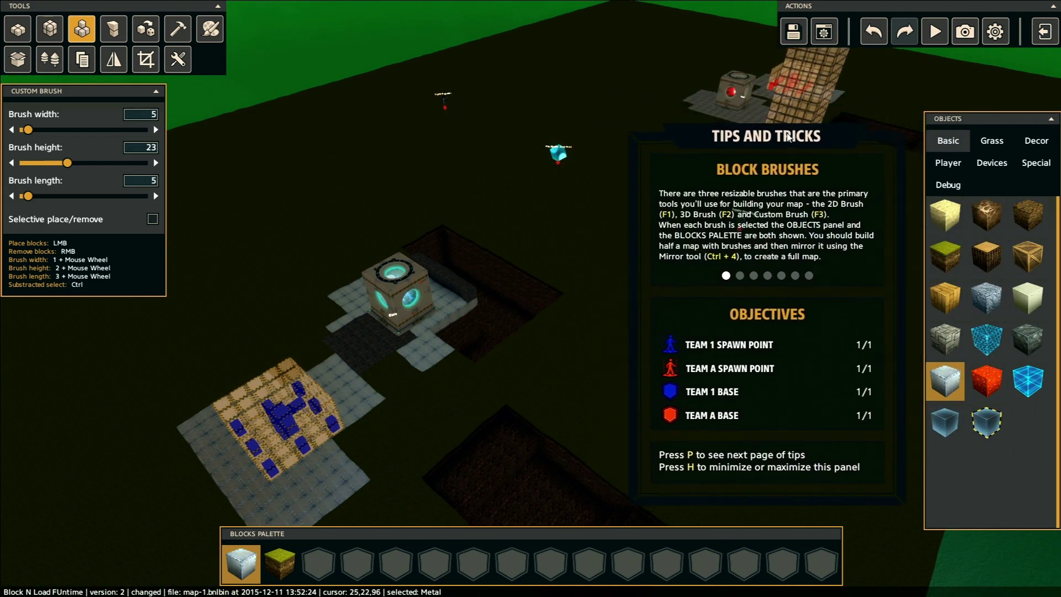
pyautogui.moveTo(535, 289)
pyautogui.mouseDown(button='middle')
pyautogui.moveTo(478, 256)
pyautogui.moveTo(461, 270)
pyautogui.mouseUp(button='middle')
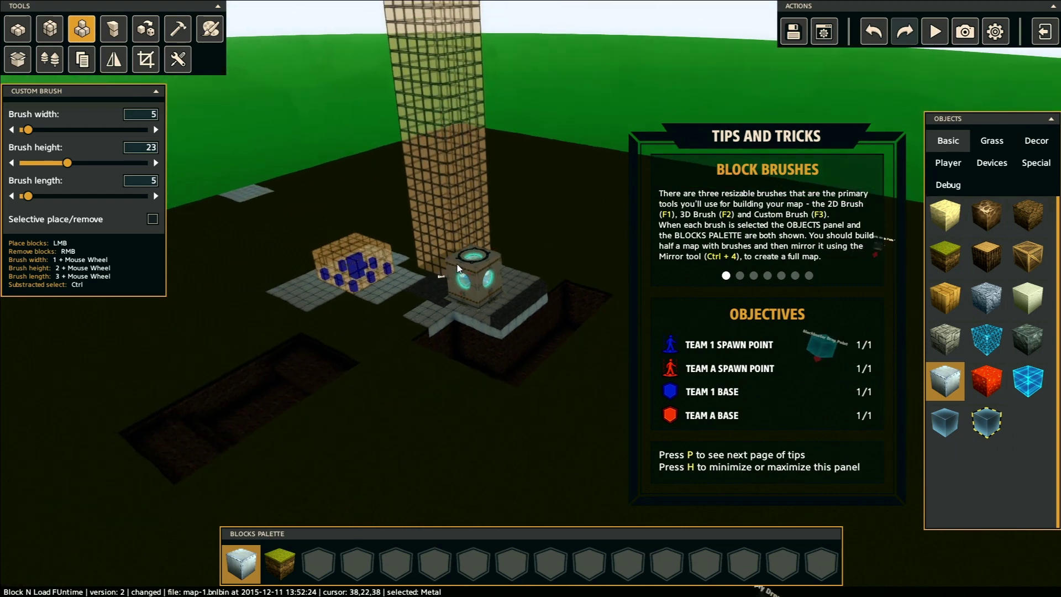
# Step: Place a Team 1 Heal Station and a Radar on the metal floor on opposite sides of the Team 1 base
pyautogui.click(997, 164)
pyautogui.click(986, 257)
pyautogui.moveTo(657, 258)
pyautogui.mouseDown(button='middle')
pyautogui.moveTo(573, 261)
pyautogui.moveTo(457, 292)
pyautogui.mouseUp(button='middle')
pyautogui.press('w')
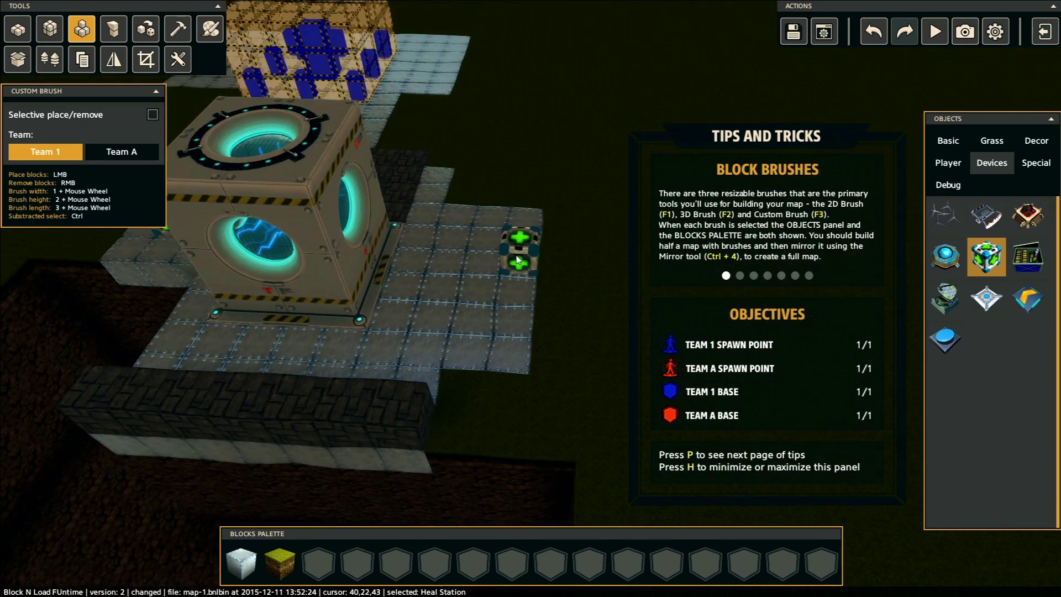
pyautogui.click(954, 289)
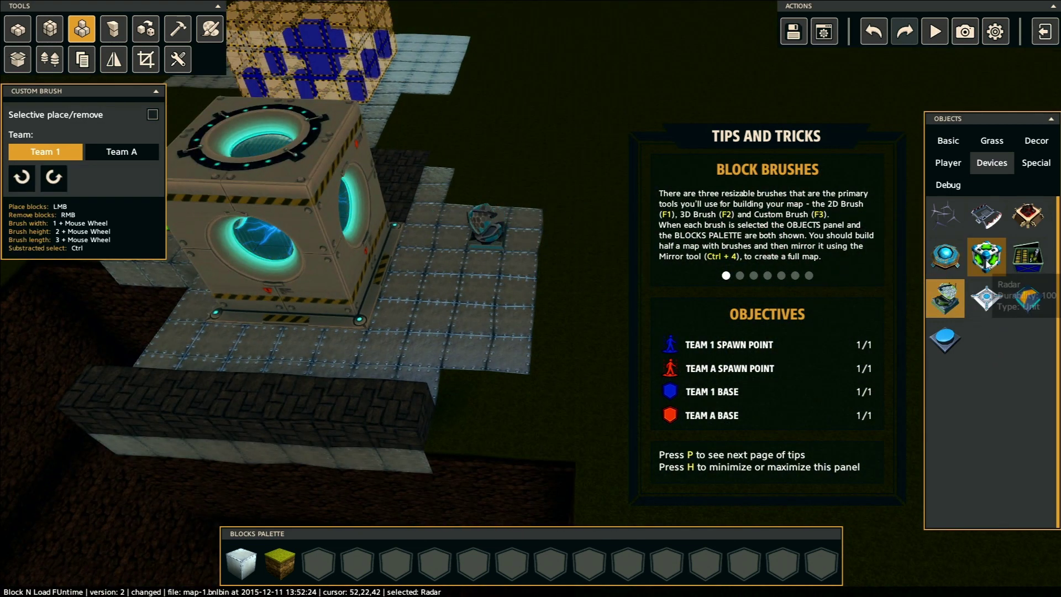
# Step: Place a Team 1 Ammo Crate on the metal floor between the Team 1 spawn point and the base
pyautogui.click(1011, 257)
pyautogui.moveTo(1008, 255); pyautogui.dragTo(763, 135, button='middle')
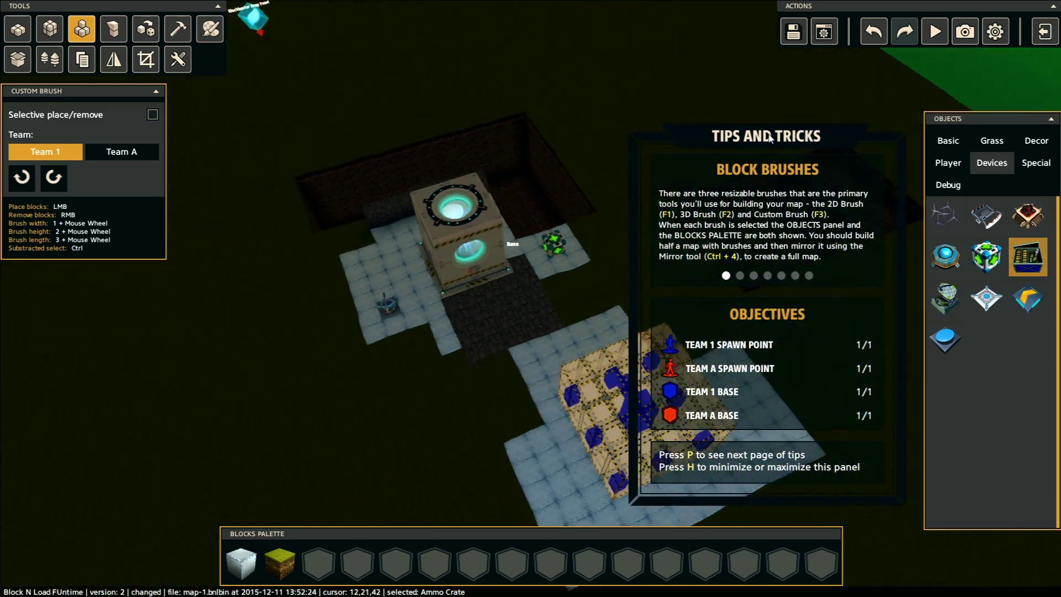
pyautogui.click(553, 343)
pyautogui.moveTo(552, 343); pyautogui.dragTo(386, 248, button='middle')
pyautogui.press('d')
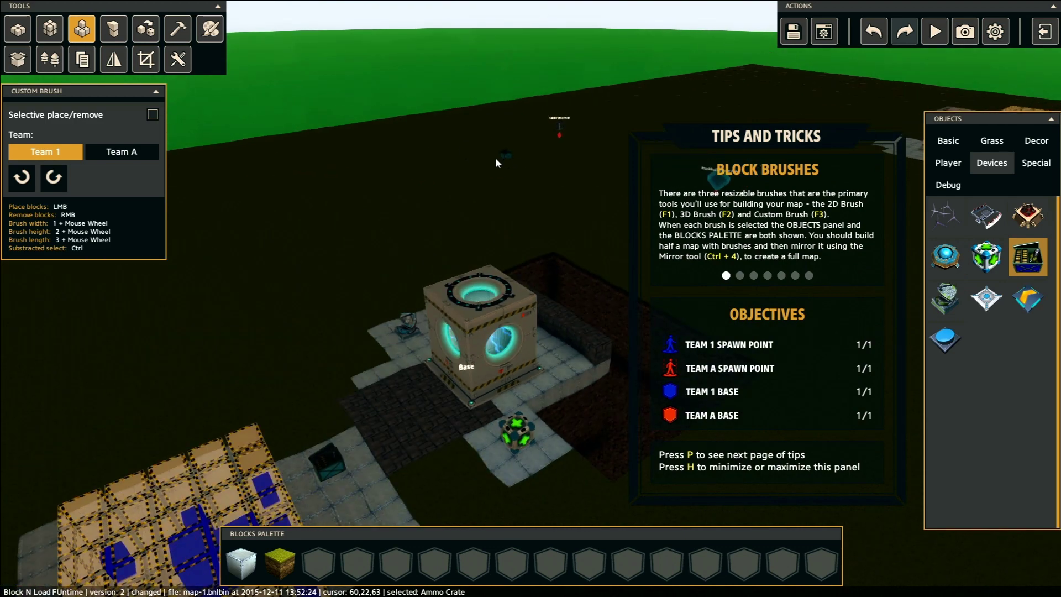